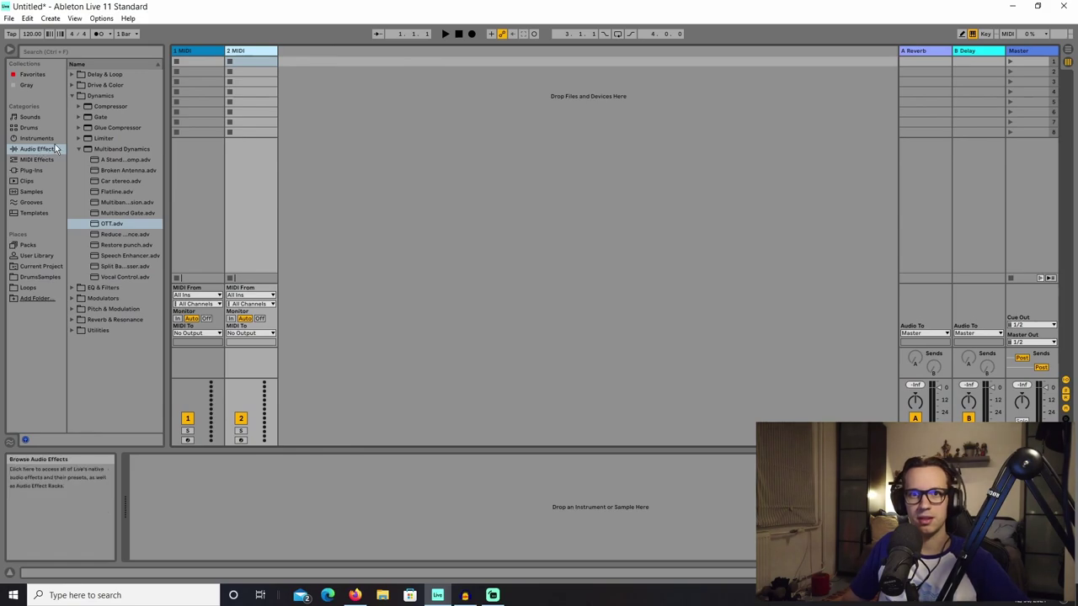
Step: Browse the Plug-Ins and sample folders, and open the WAV folder of the Tape Fragments From Mars pack in Loops
click(74, 95)
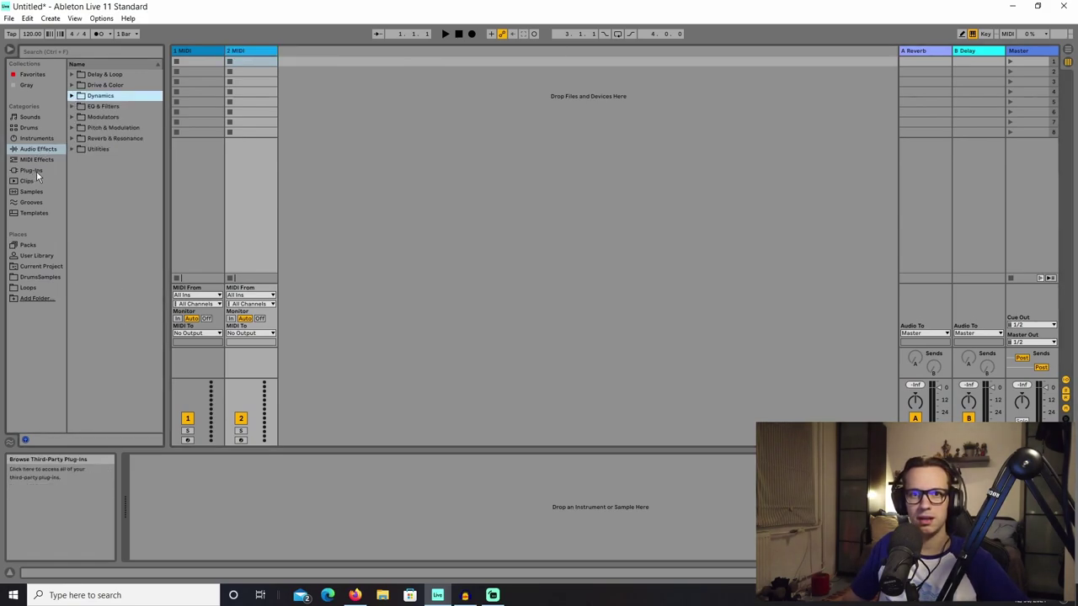
click(36, 171)
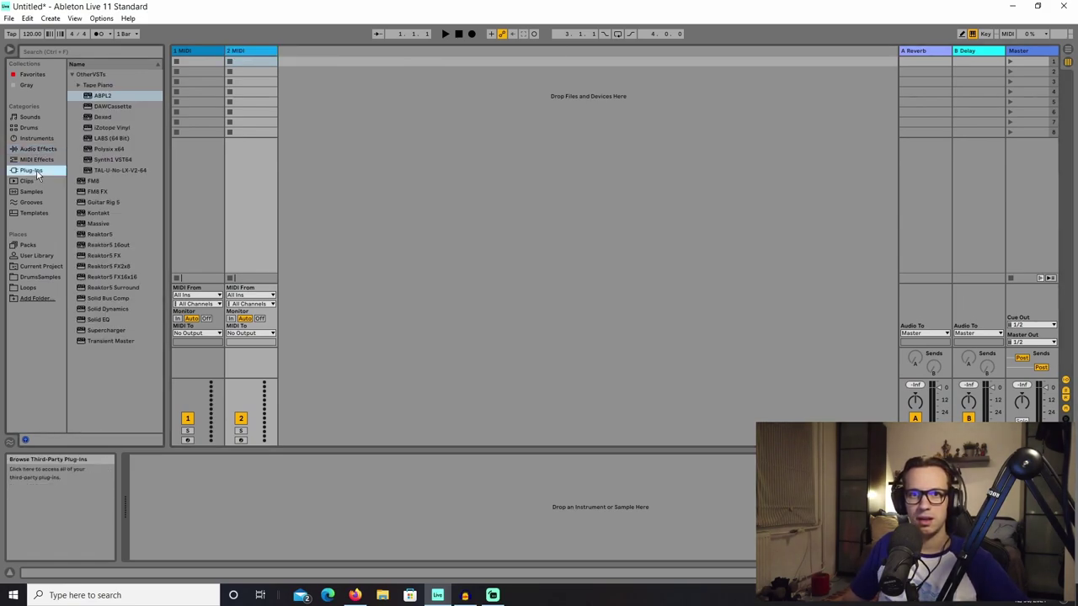
click(52, 279)
click(49, 288)
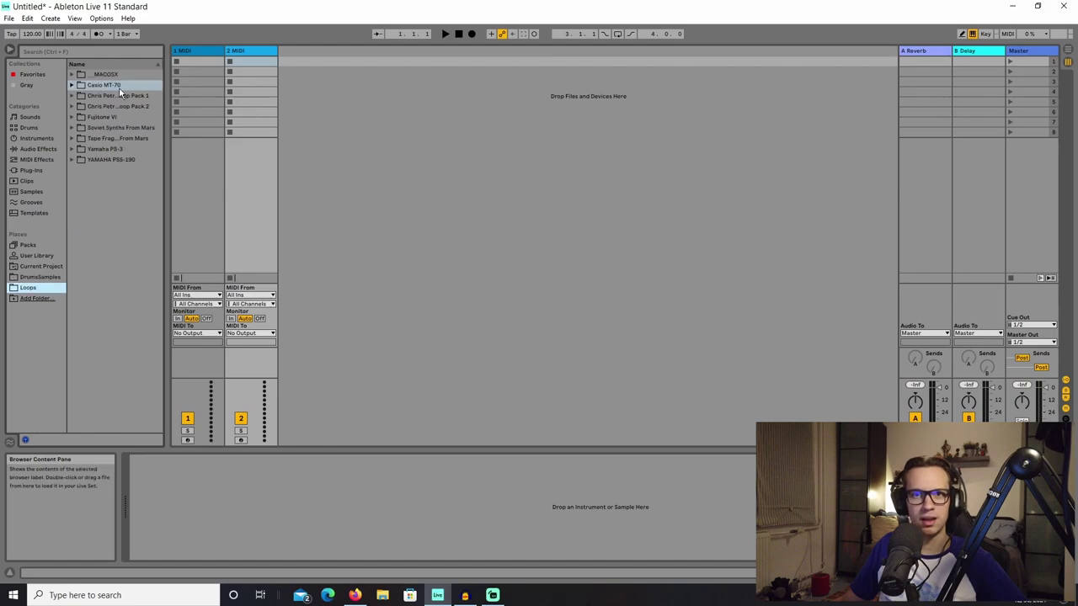
click(75, 139)
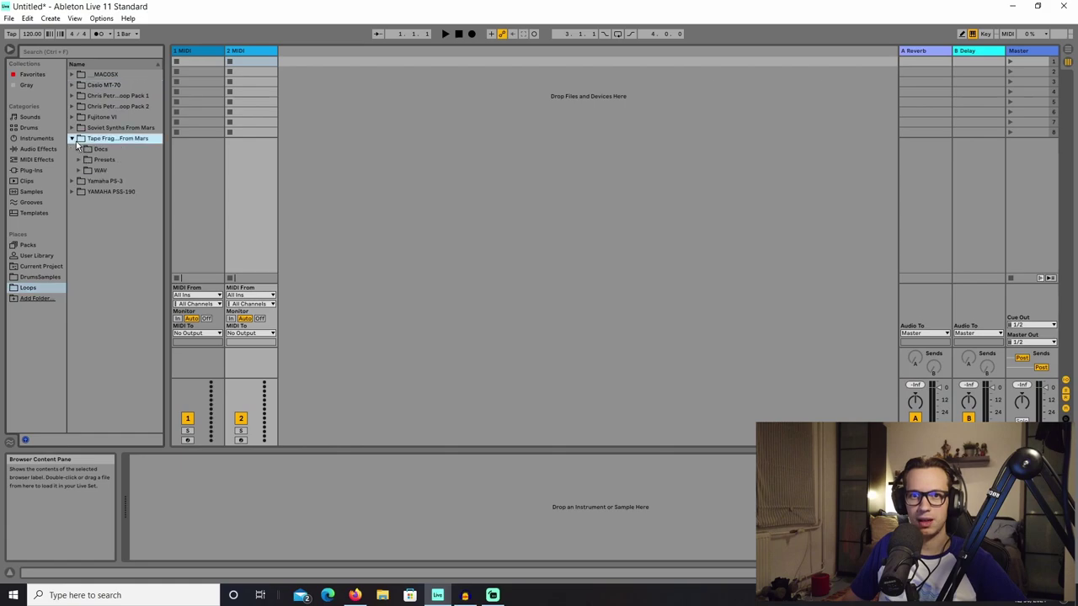
click(80, 169)
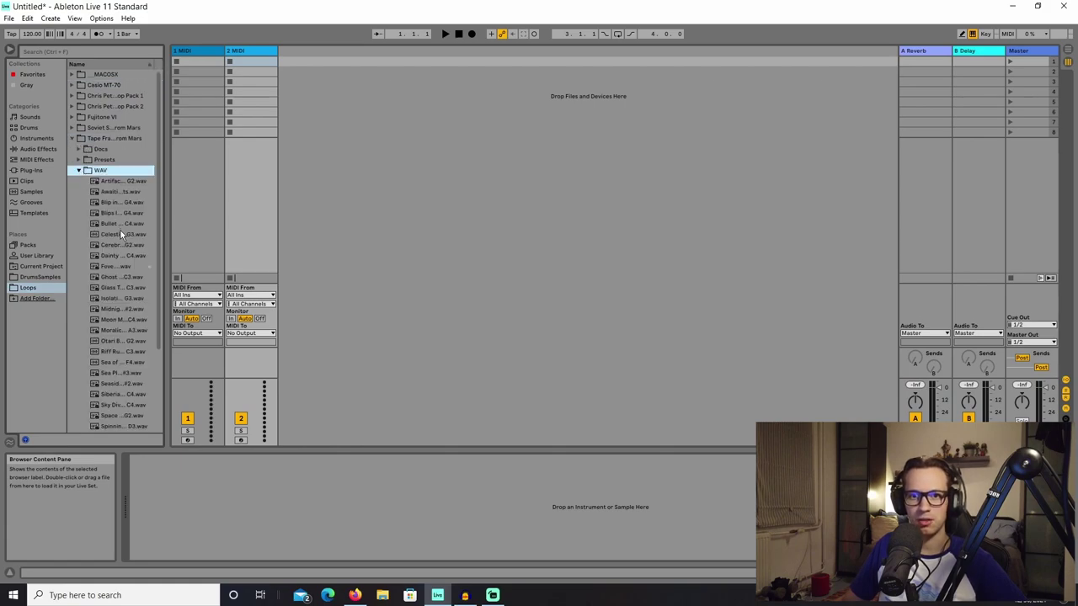
scroll(121, 236, down, 2)
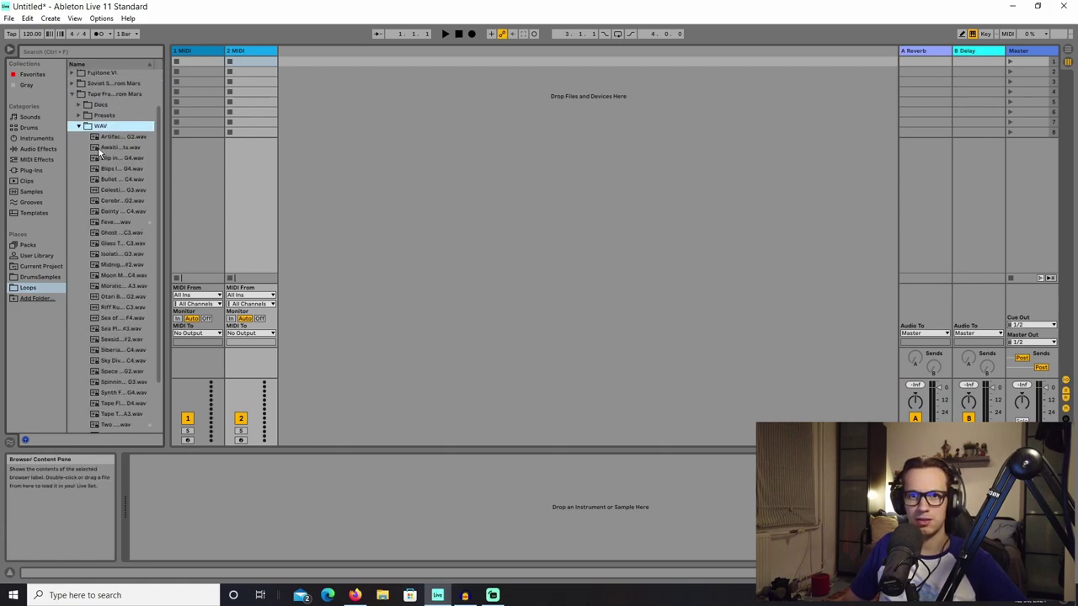
scroll(99, 153, down, 2)
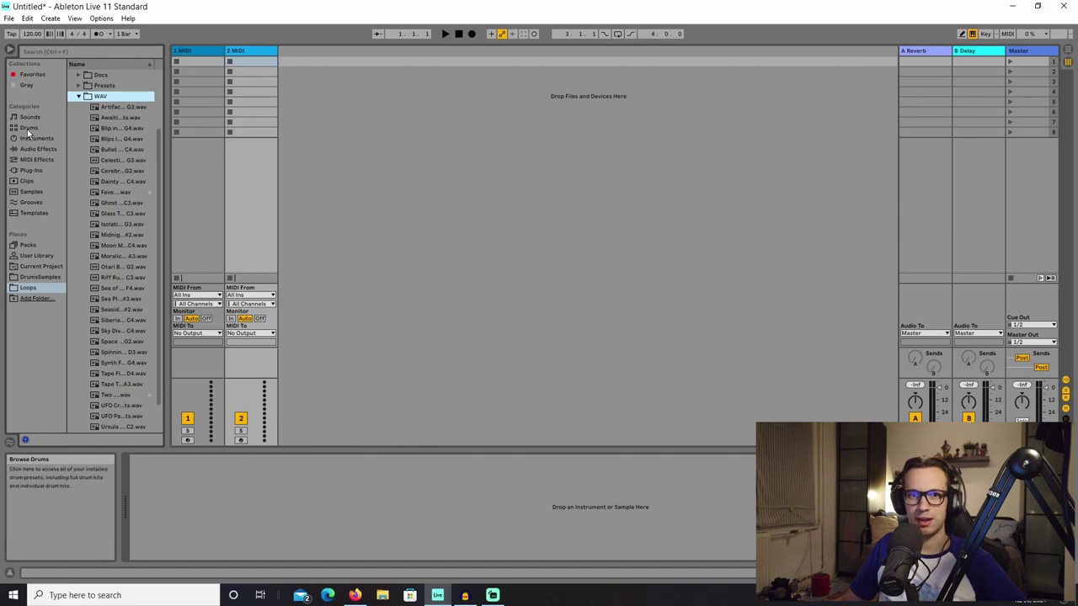
Step: Load the Simpler instrument onto the first MIDI track
click(42, 151)
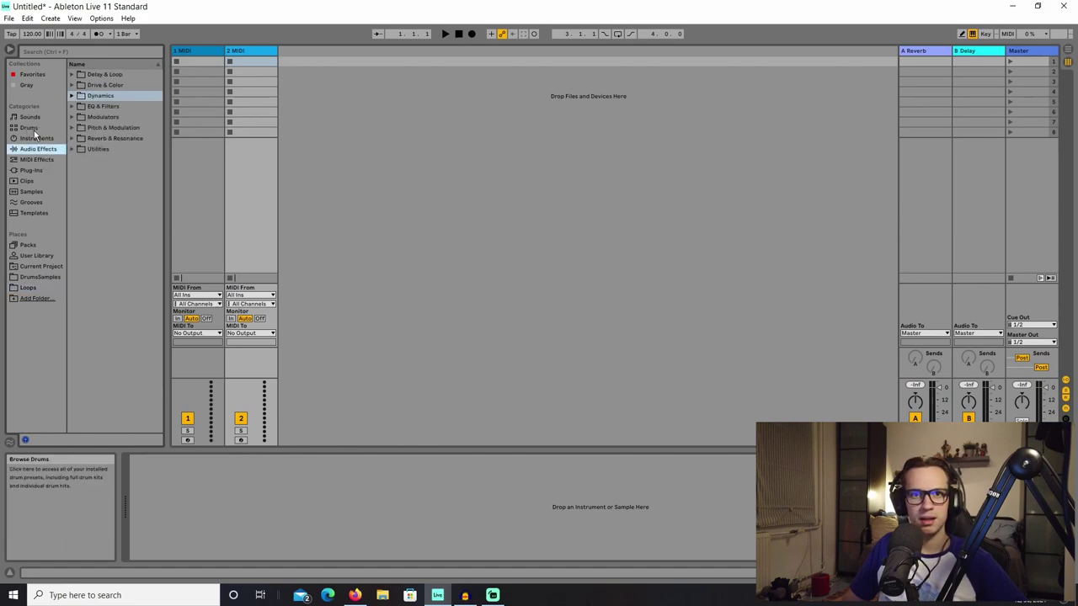
click(59, 139)
drag(98, 127, 190, 52)
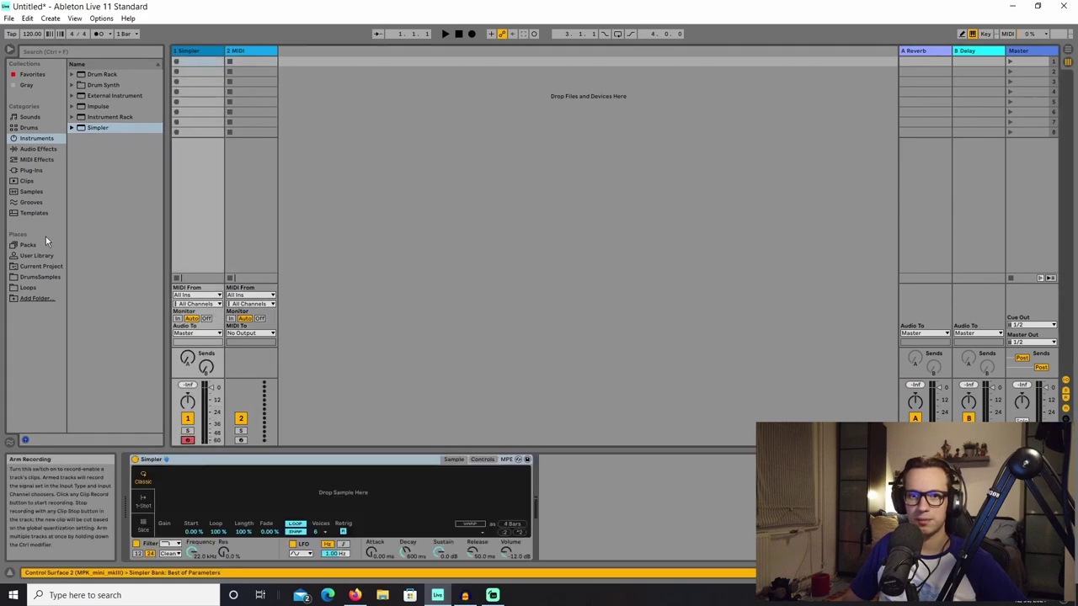
Step: Audition samples in the Tape Fragments WAV folder and load Two Tone Tape Tape Fragments G3 into Simpler
click(27, 287)
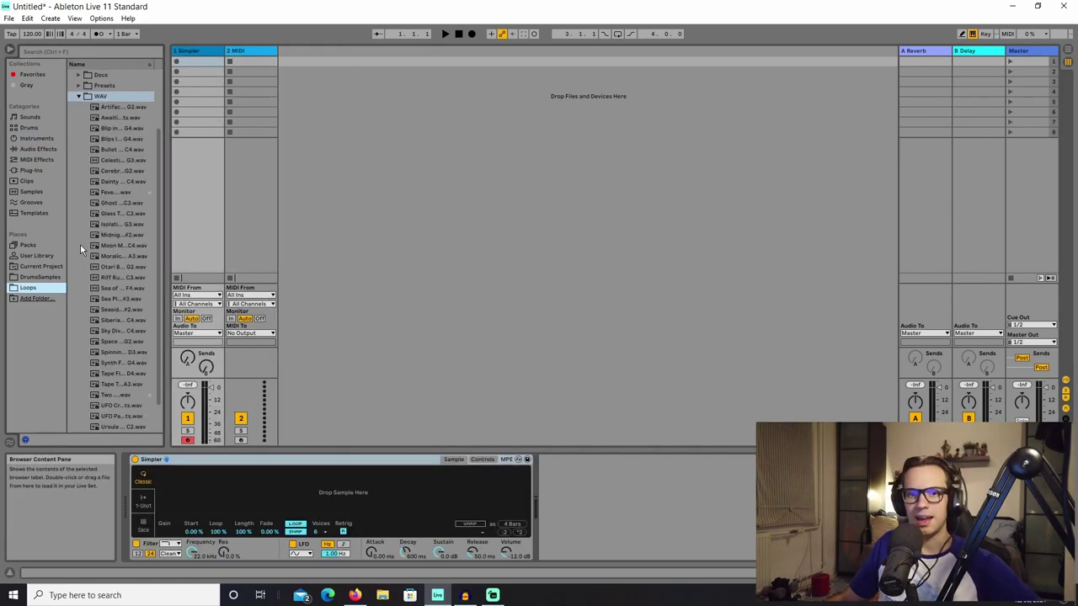
scroll(118, 252, down, 5)
click(127, 345)
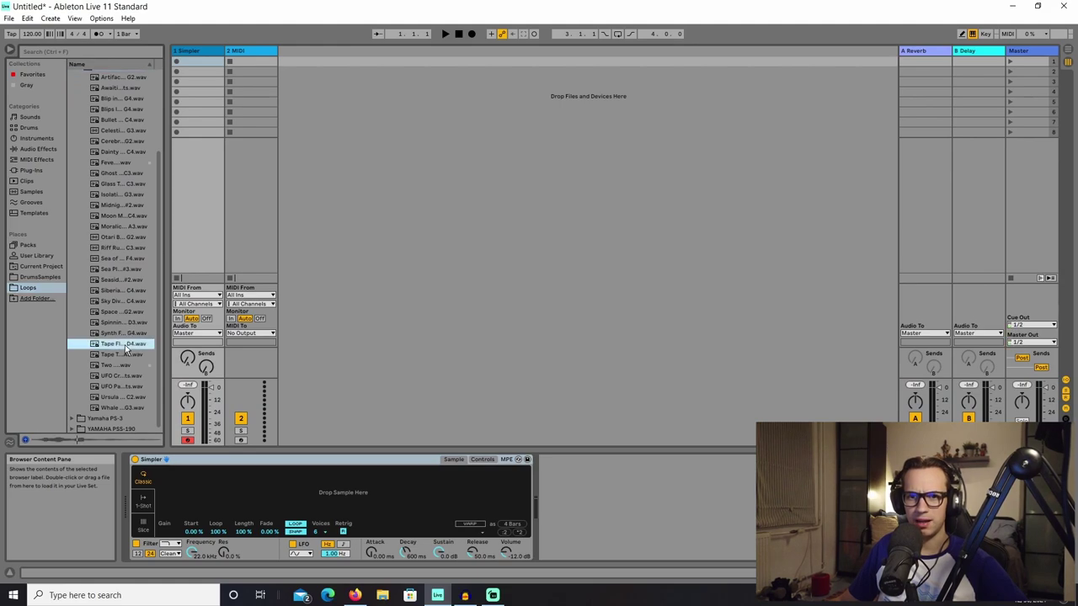
click(131, 334)
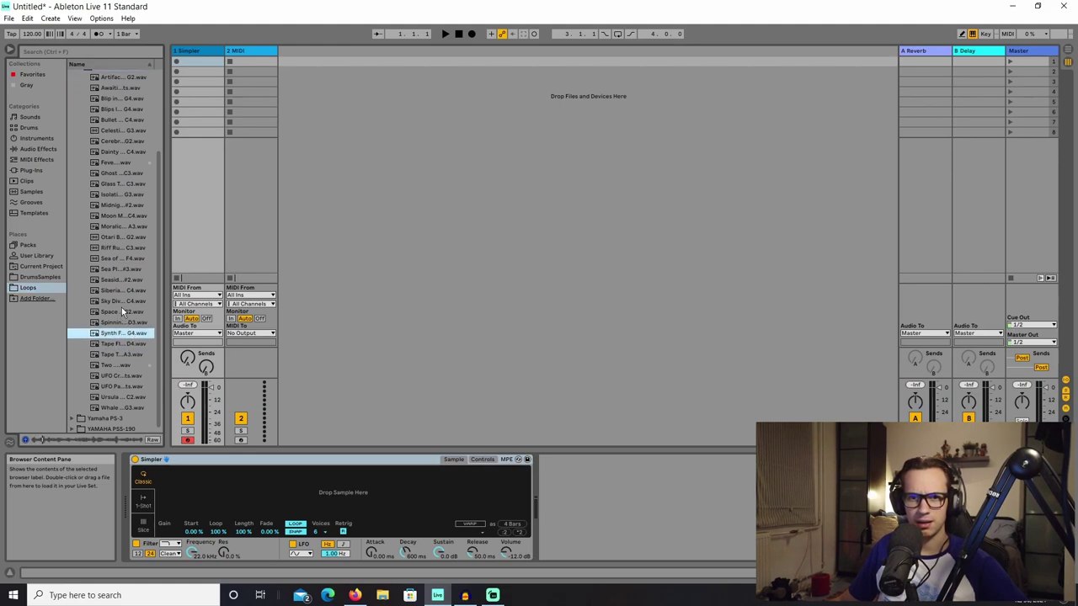
click(124, 312)
click(123, 302)
key(Up)
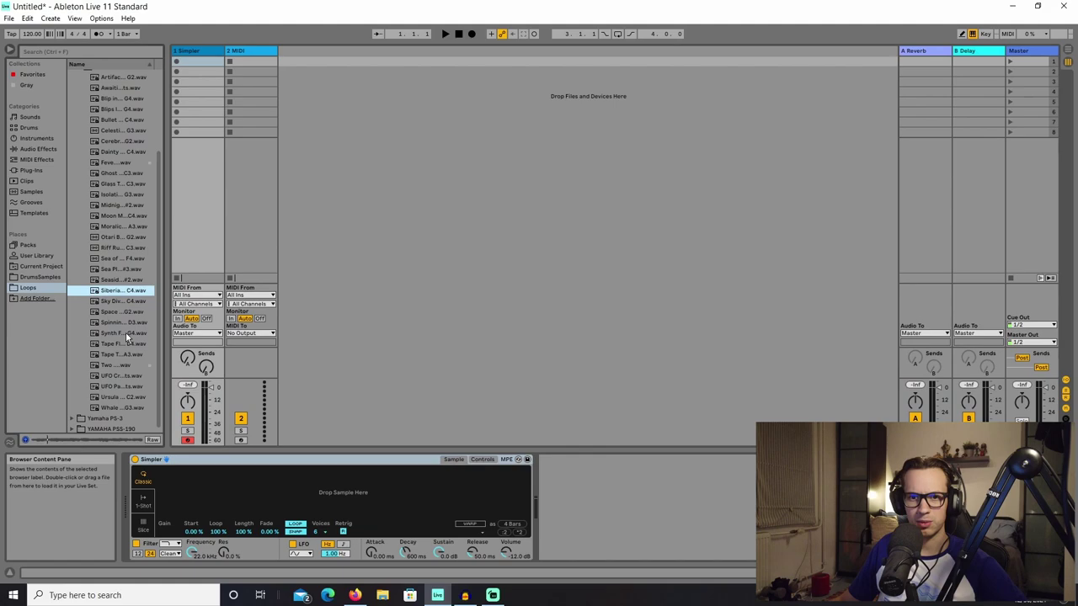
click(116, 353)
click(118, 365)
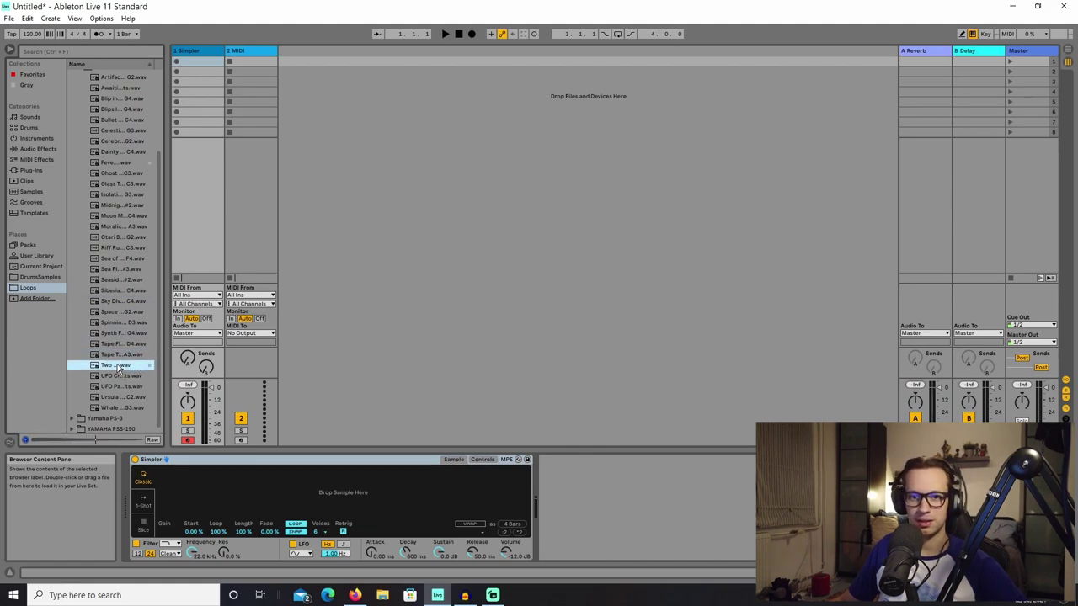
drag(122, 370, 276, 488)
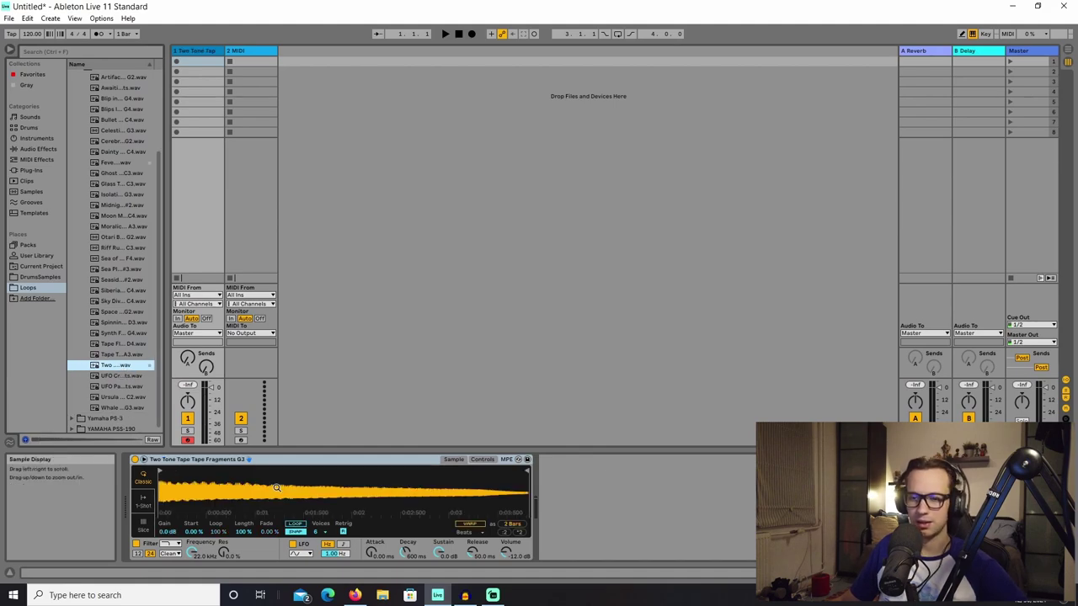
Step: Play notes on the armed Simpler track to try out the Two Tone Tape sample
key(a)
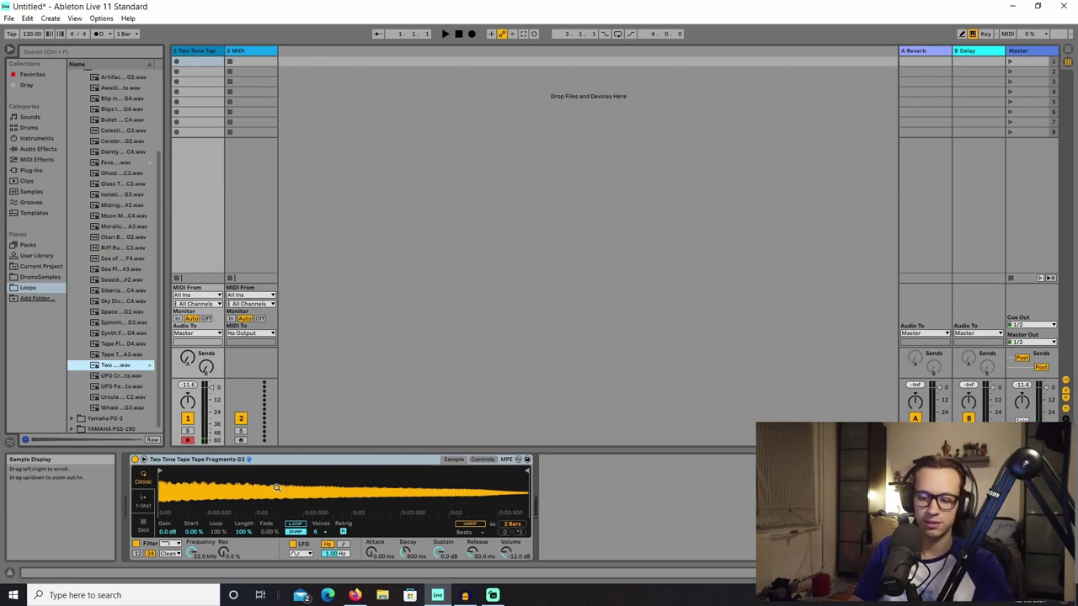
key(a)
key(s)
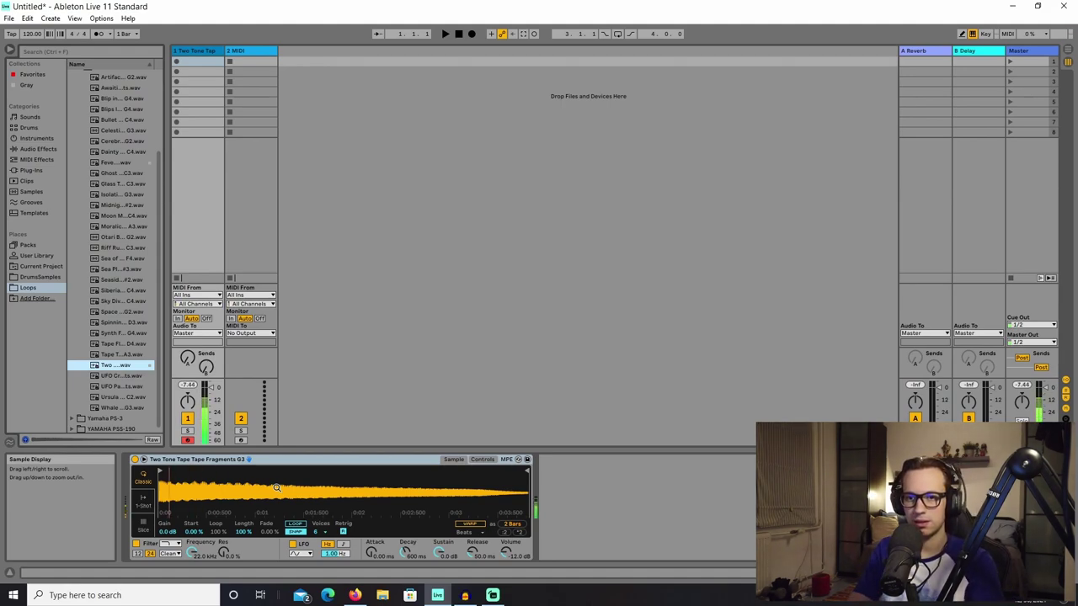
key(a)
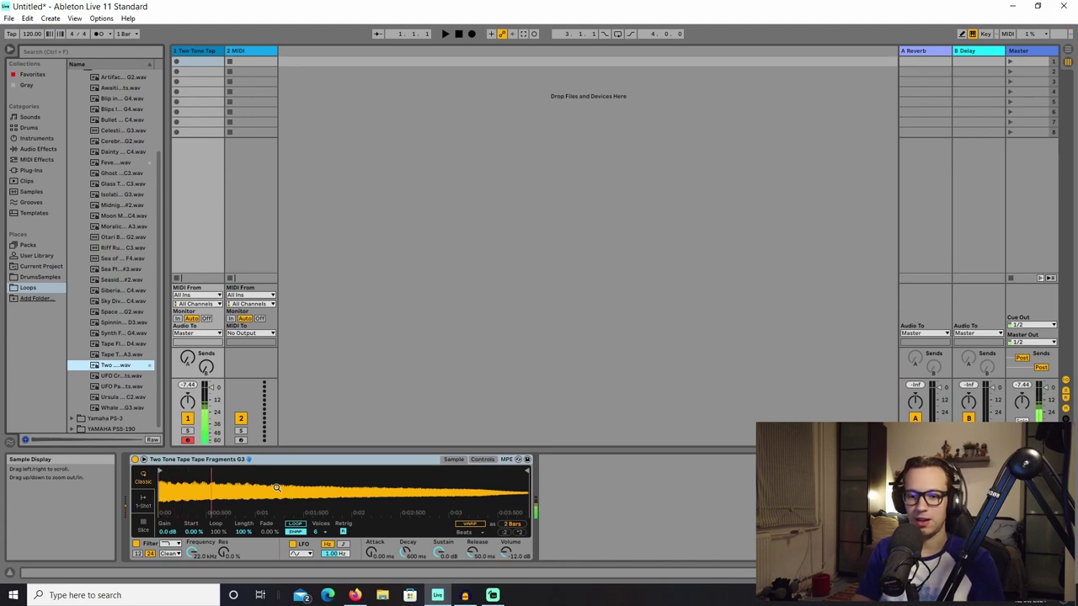
key(a)
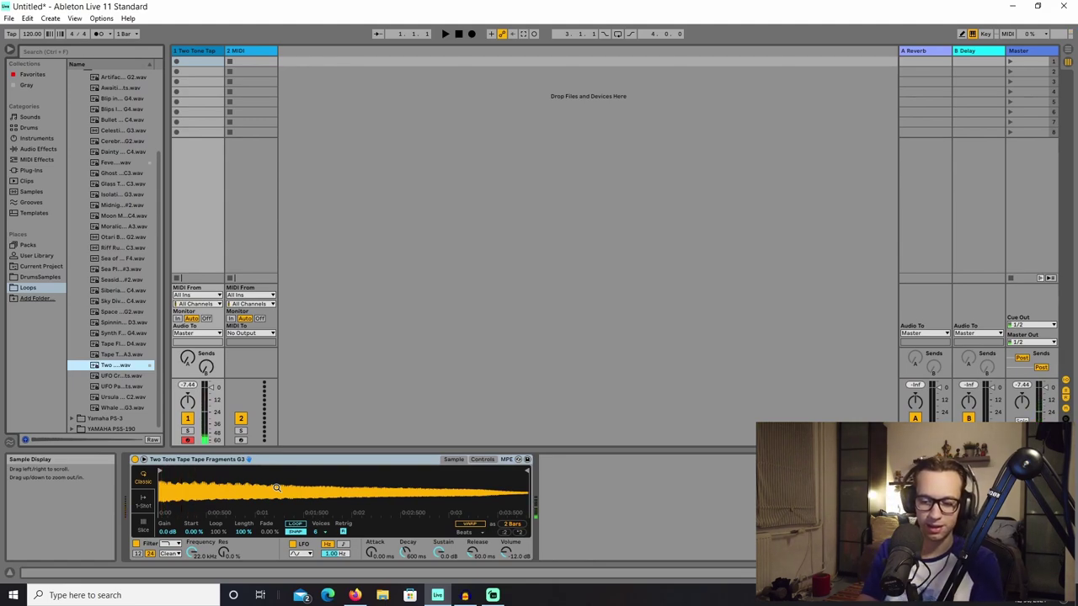
key(a)
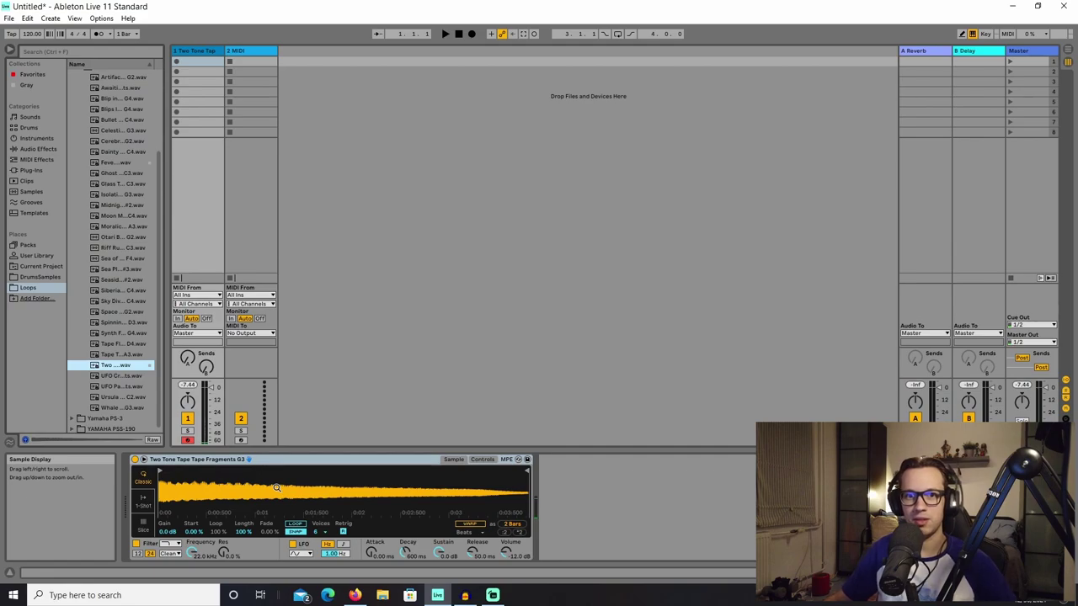
Step: Set the project tempo to 110 BPM and switch to the Arrangement View
click(32, 35)
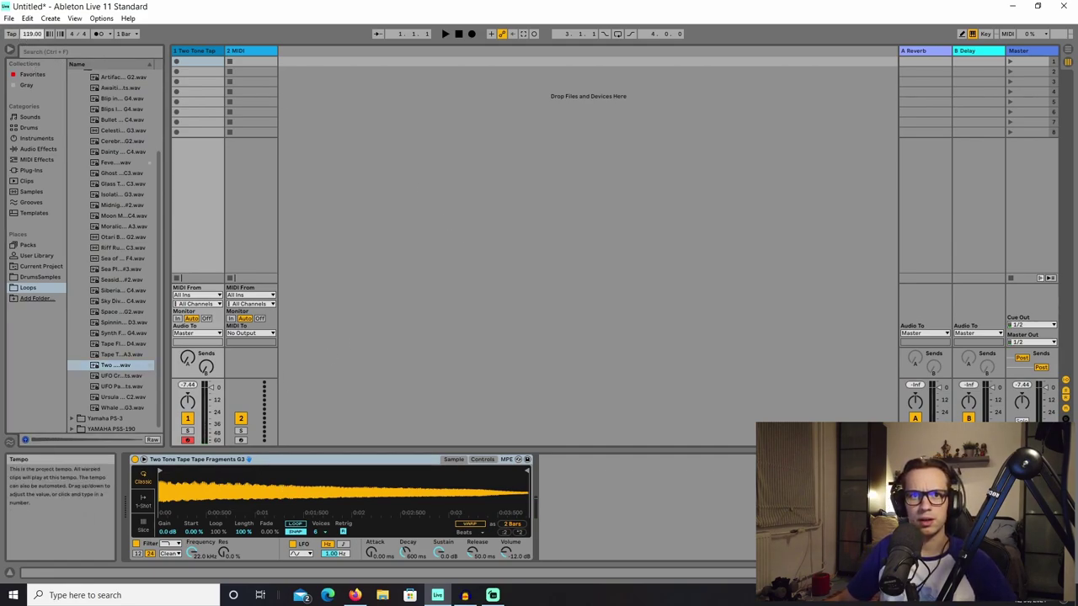
drag(32, 35, 32, 44)
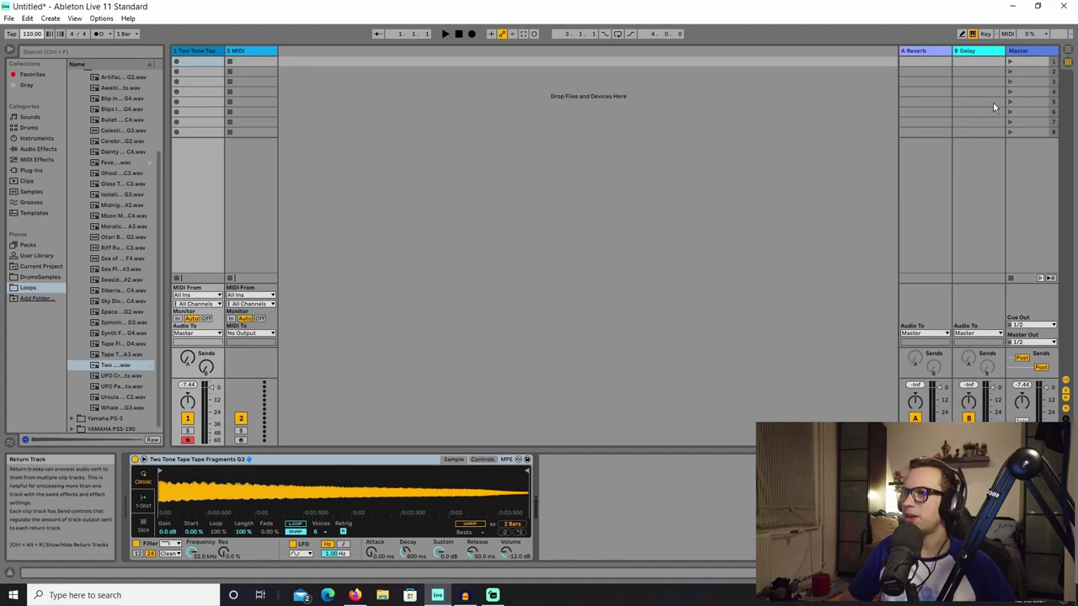
click(1068, 51)
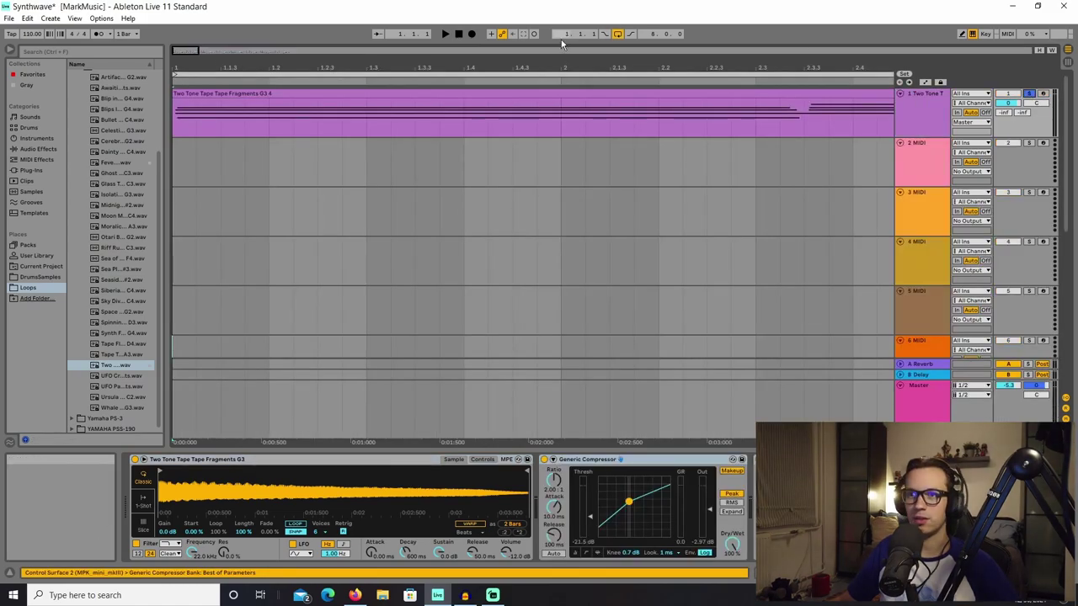
Step: Listen to the Two Tone clip with its Generic Compressor and select the OTT device in the chain
click(446, 35)
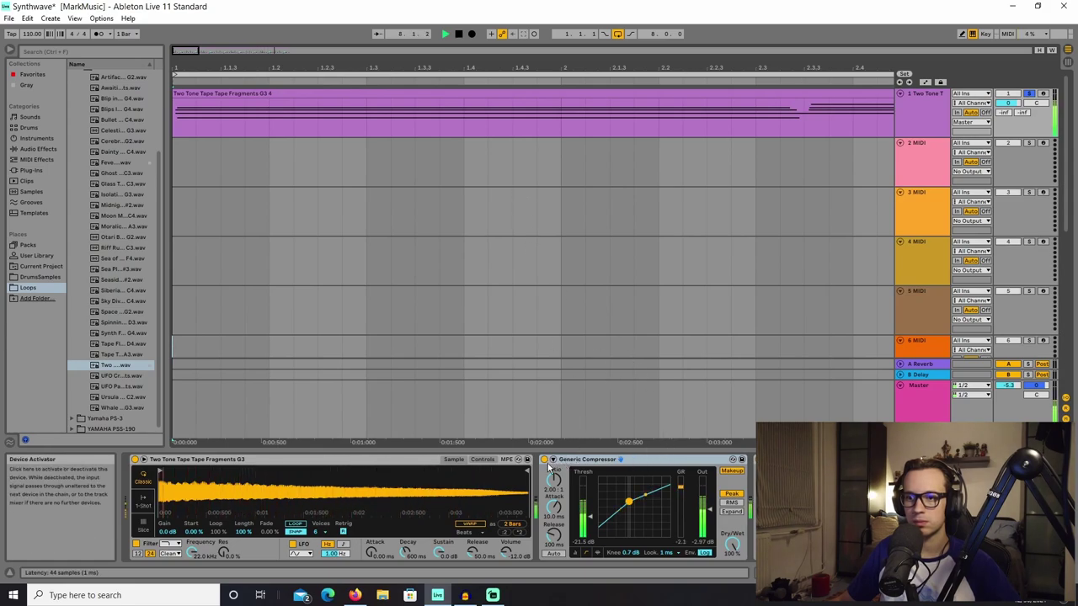
key(space)
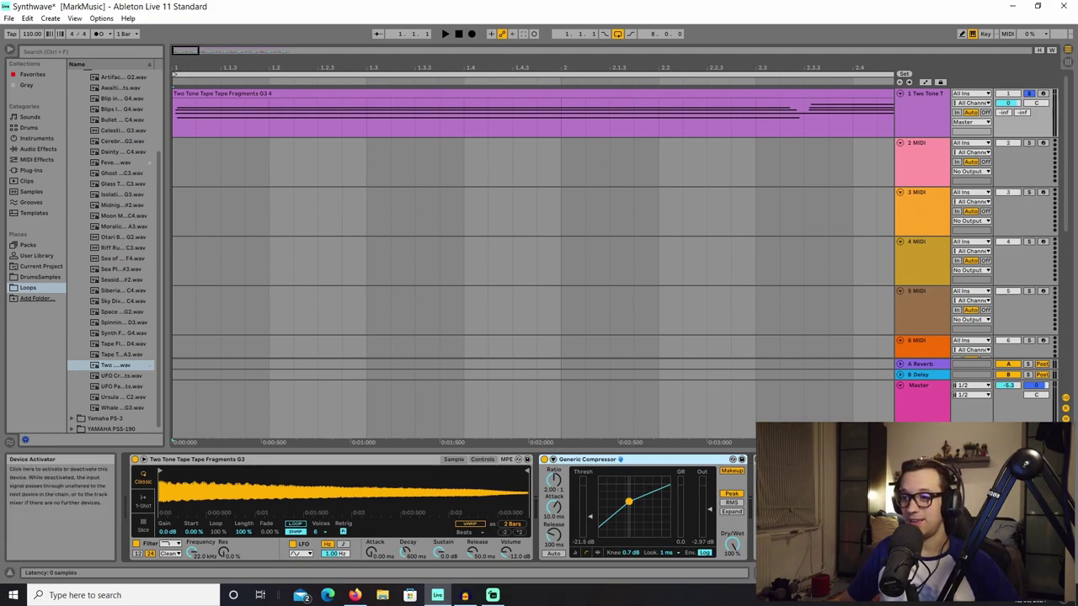
click(783, 460)
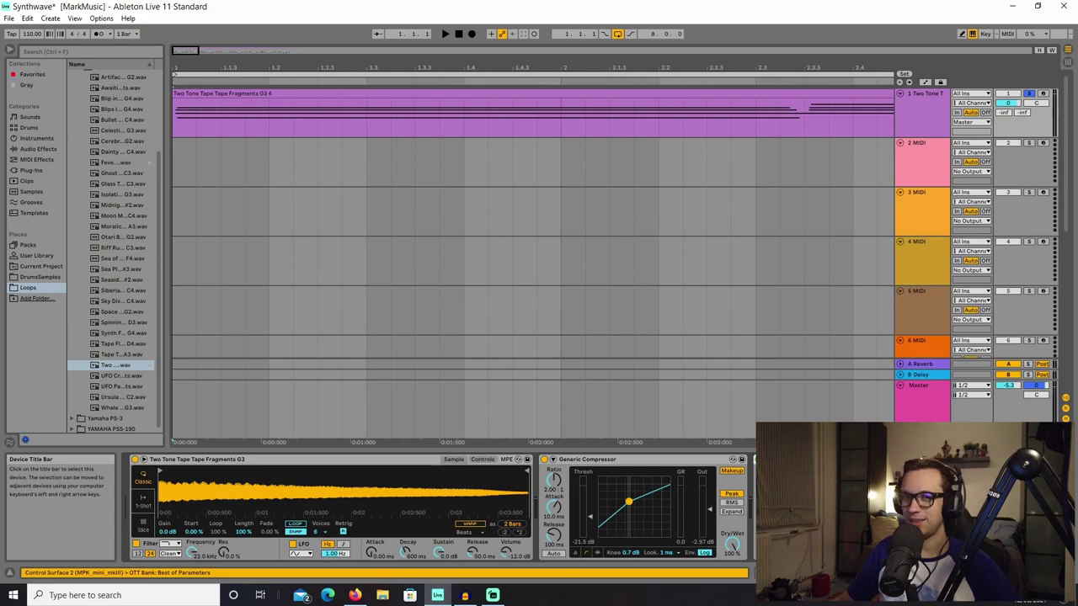
Step: Look up the Multiband Dynamics presets, including OTT, in the Dynamics audio effects and collapse the folder again
click(40, 149)
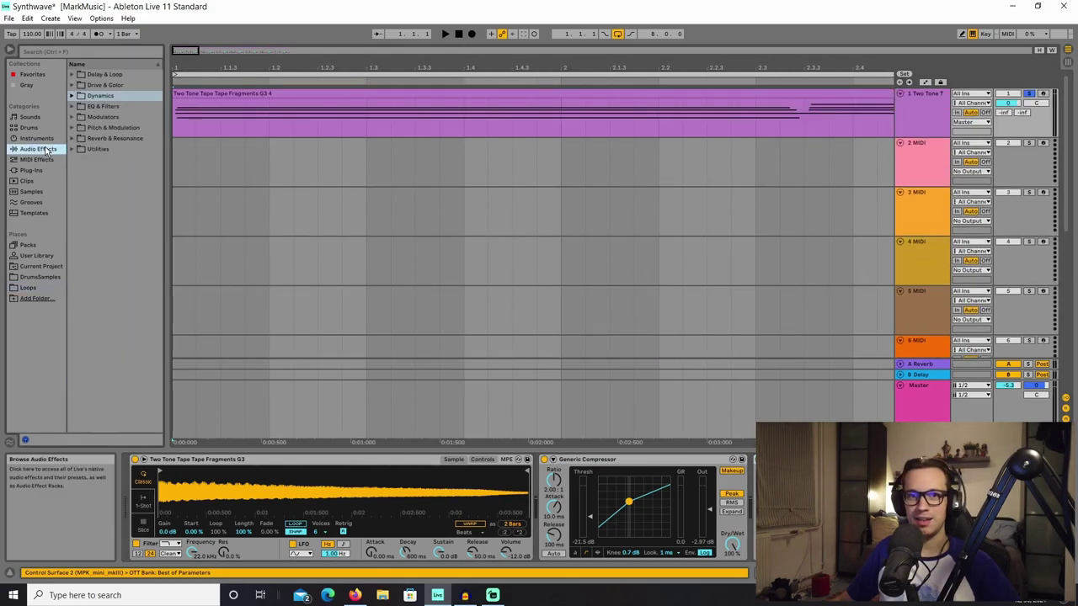
click(73, 95)
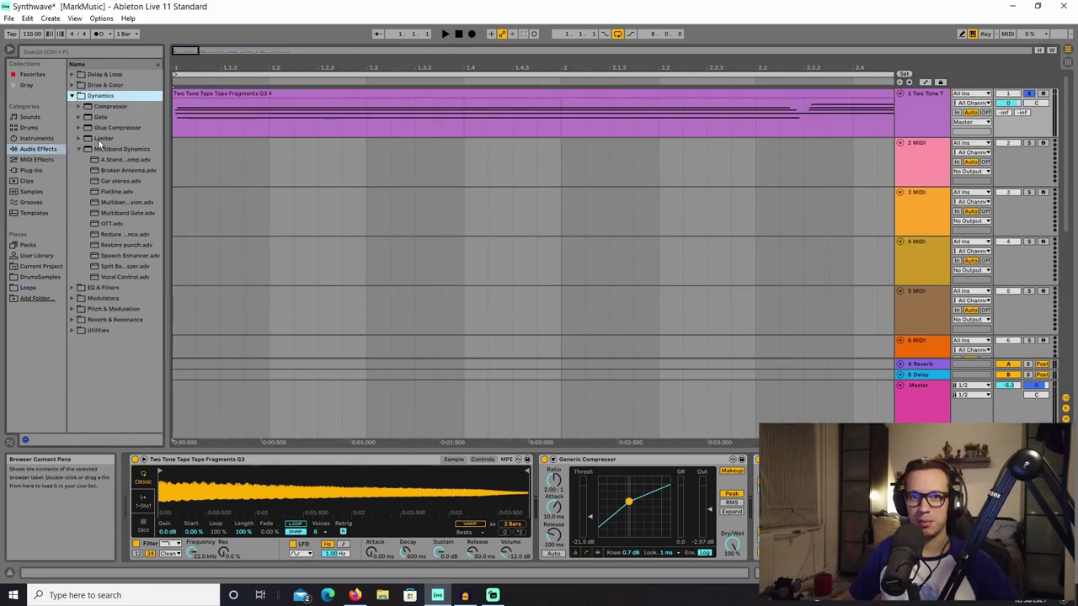
click(74, 97)
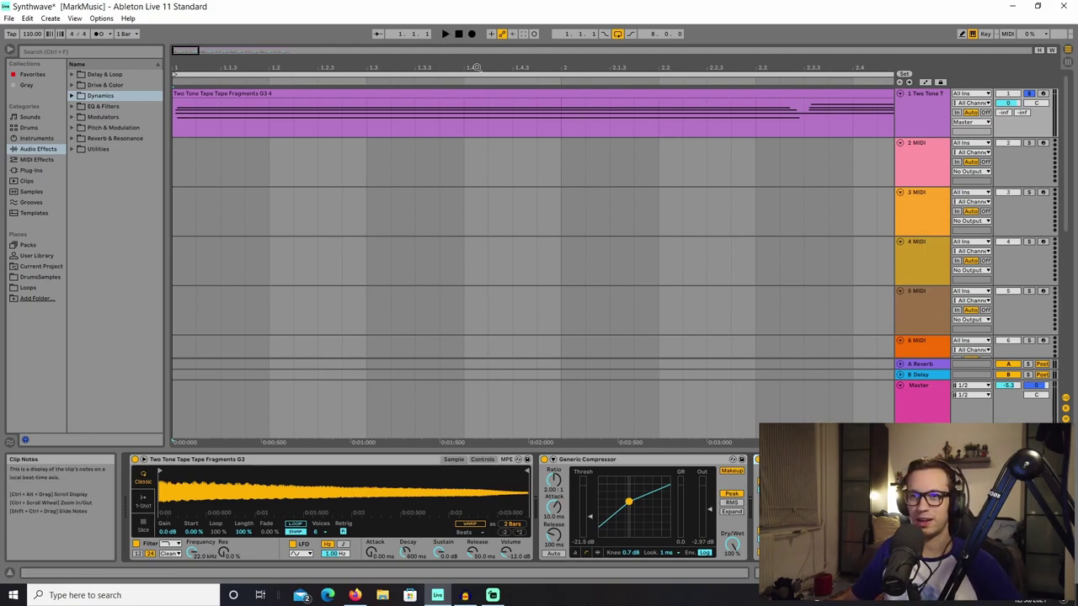
Step: Play the Two Tone chord clip from the start again to hear it with its effects, and stop playback
click(445, 34)
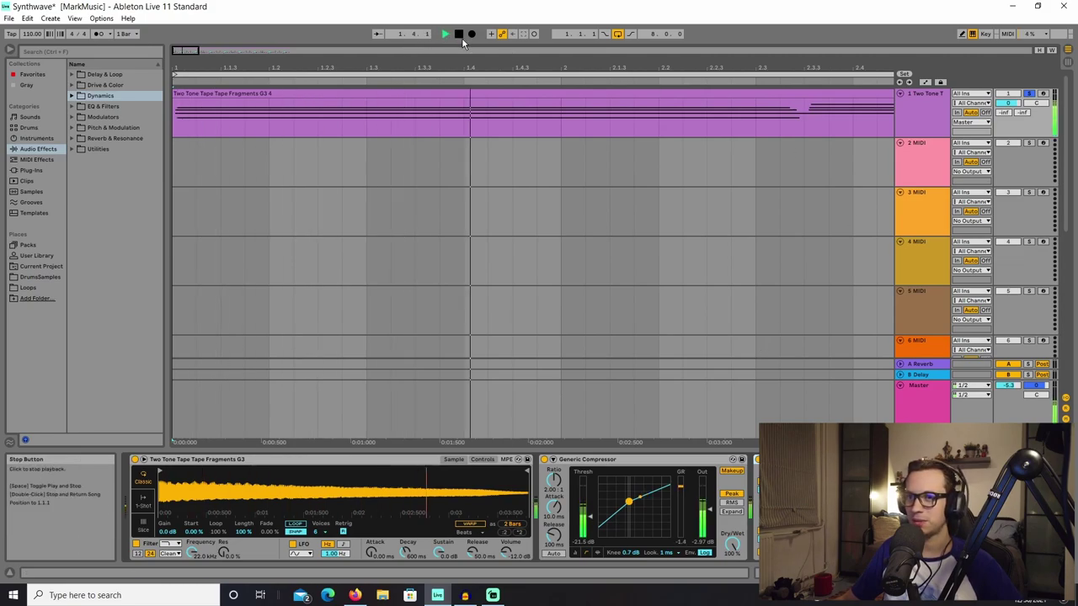
click(458, 34)
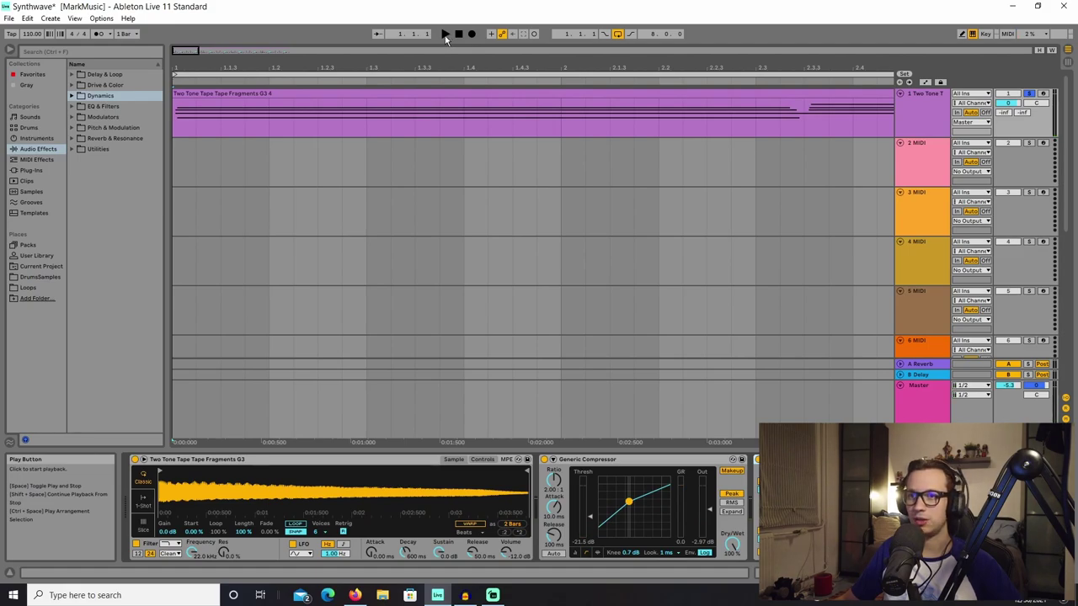
click(446, 35)
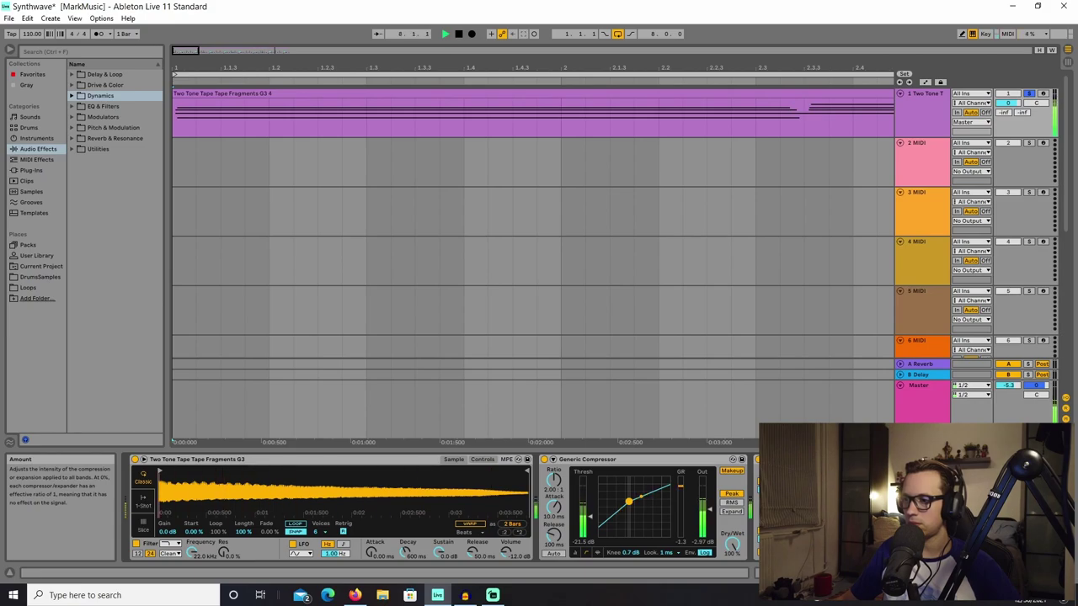
key(space)
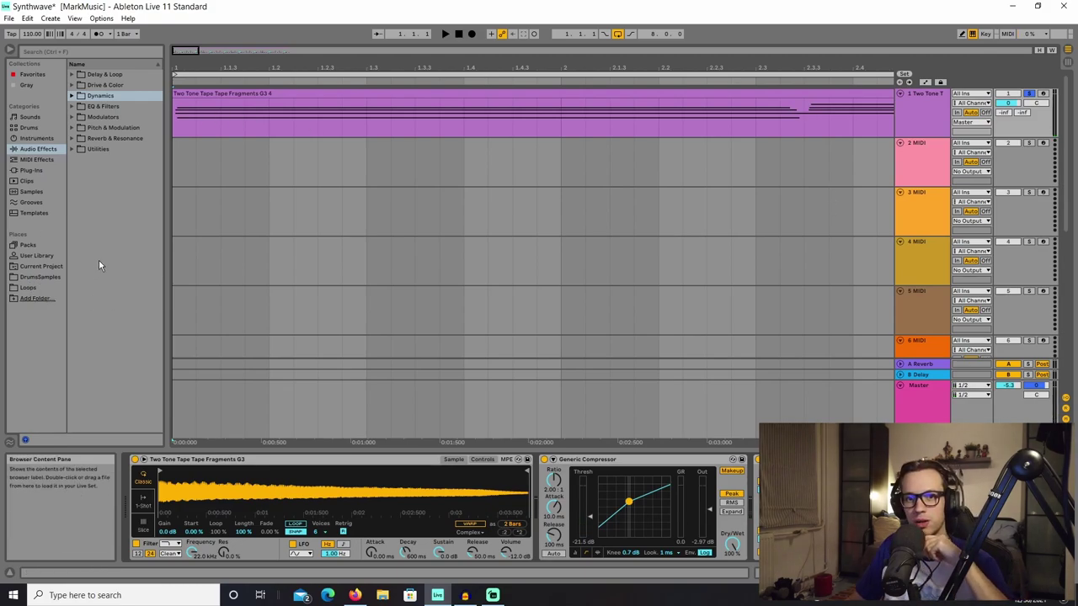
Step: Open the drum hits folder of the SM71 - Synthwave 2 pack in the DrumsSamples library, collapsing the Japanesque drumkit folder
click(31, 278)
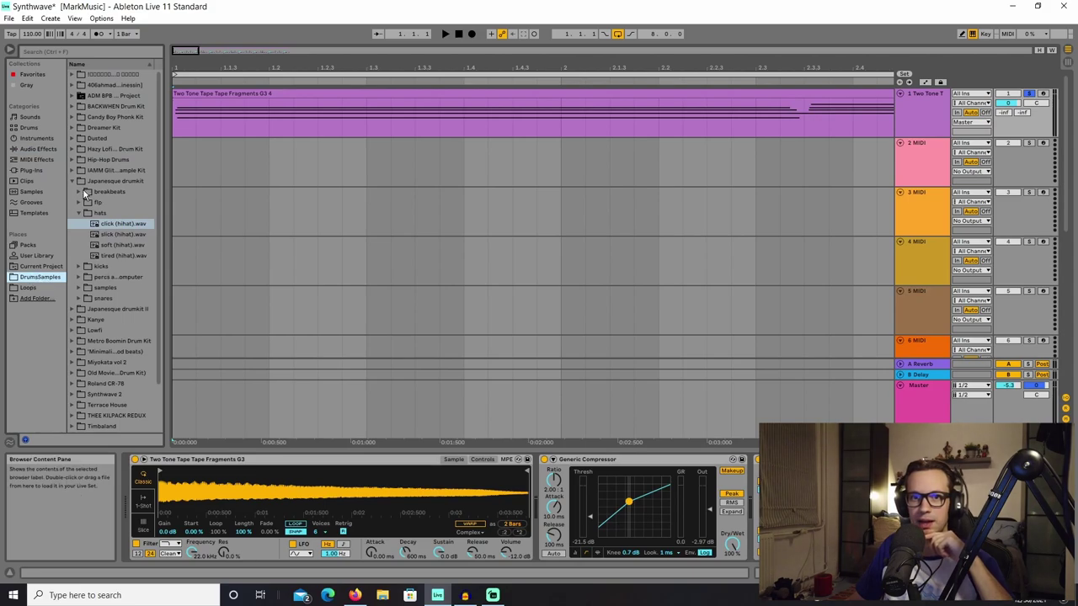
click(72, 180)
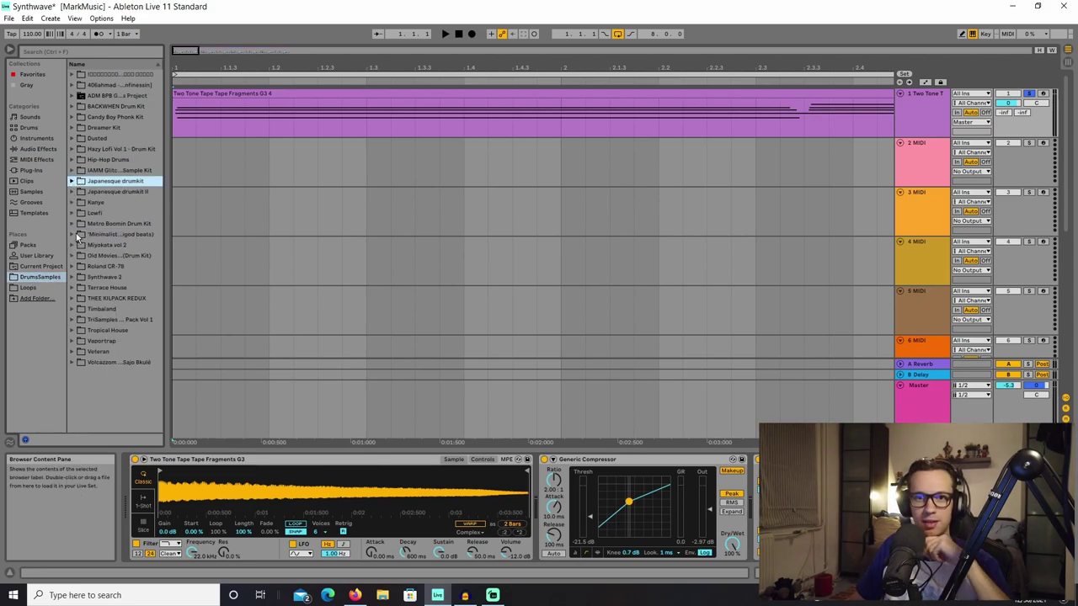
click(72, 277)
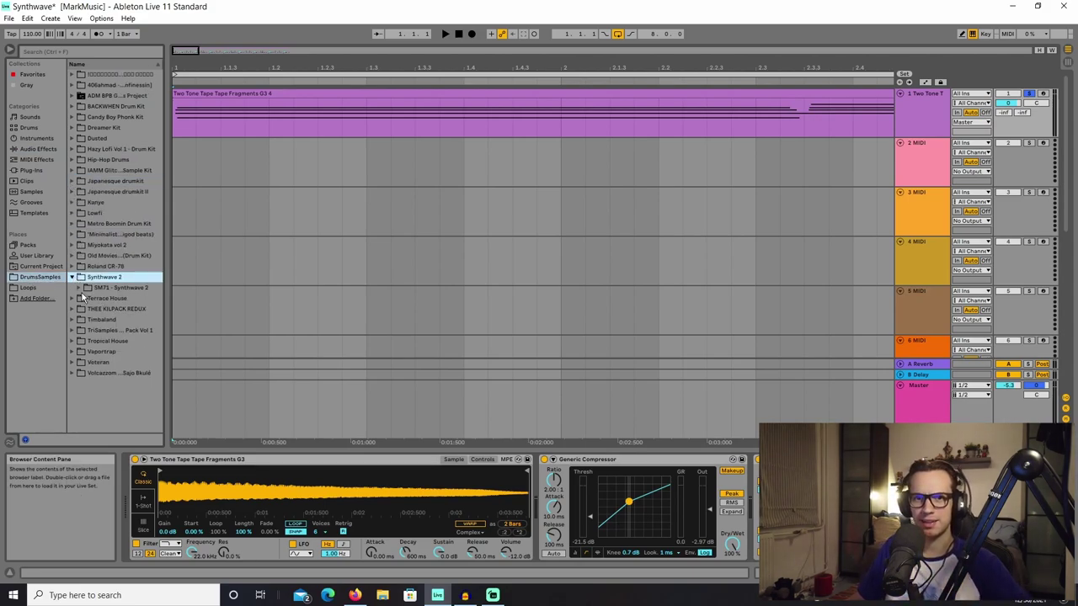
click(80, 290)
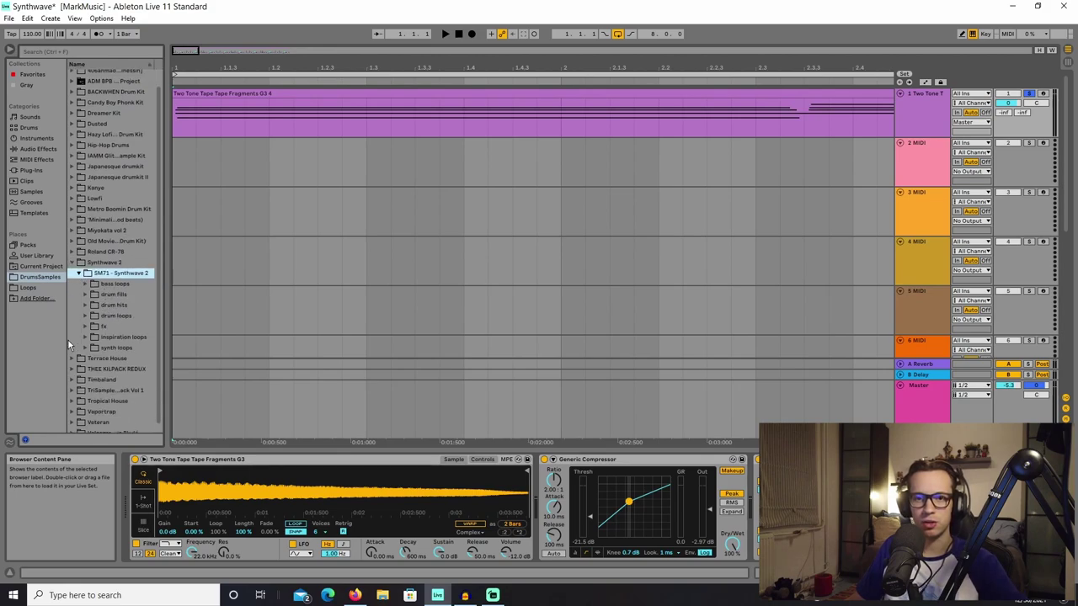
click(88, 294)
click(87, 295)
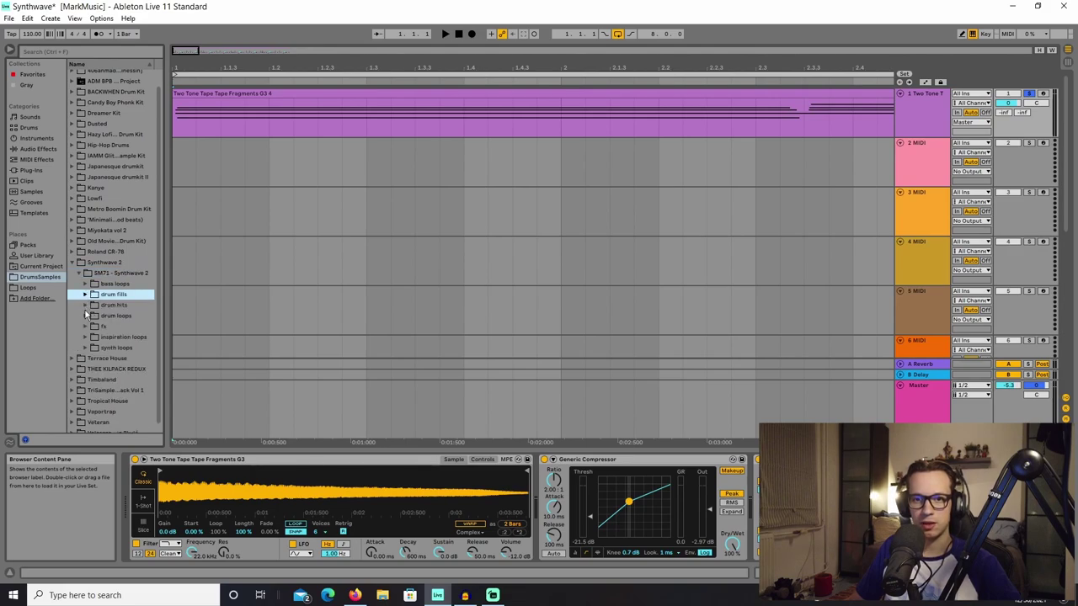
click(85, 318)
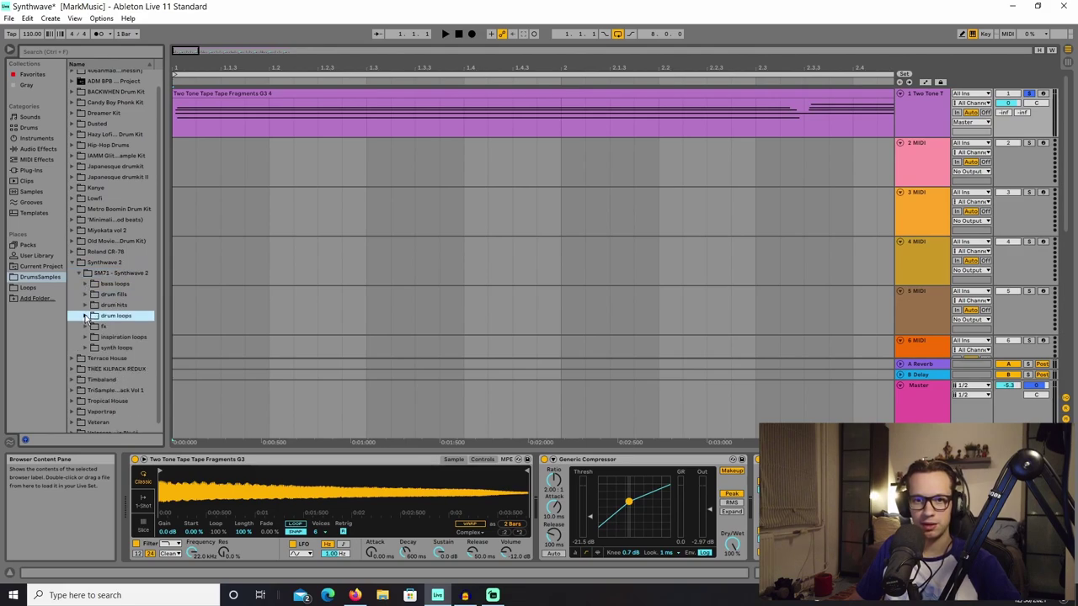
click(84, 307)
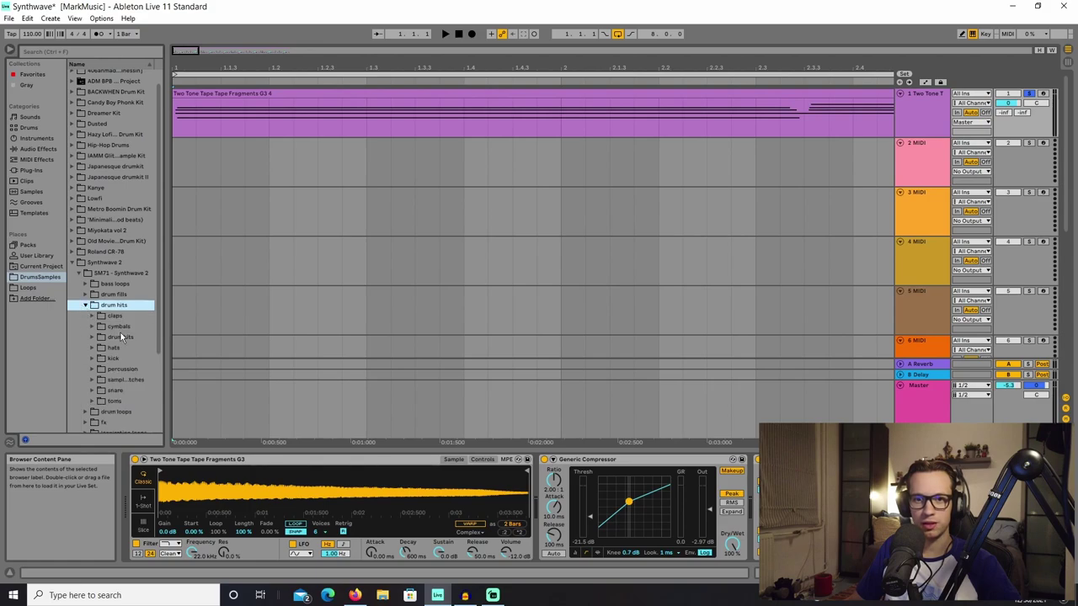
Step: Open the kick folder and audition several kick samples across its list
click(95, 330)
click(92, 329)
scroll(110, 336, down, 5)
click(144, 389)
scroll(144, 392, down, 3)
click(140, 373)
click(132, 222)
scroll(127, 223, up, 1)
click(131, 168)
scroll(134, 180, up, 3)
click(131, 133)
scroll(133, 169, up, 3)
click(133, 170)
scroll(128, 231, down, 5)
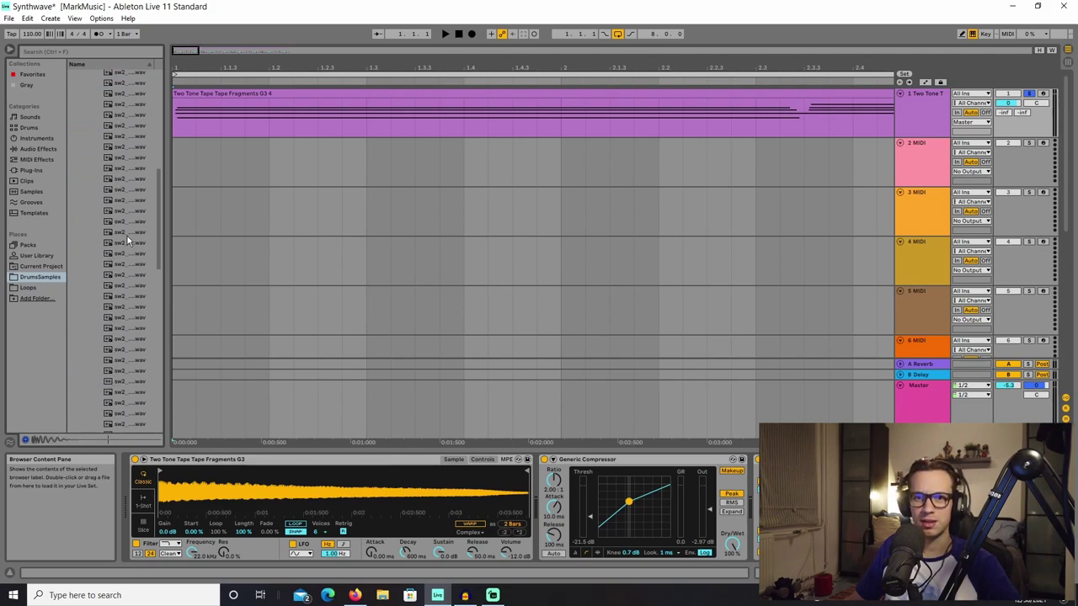
Step: Audition more kick samples further down the kick folder to find a fitting one
click(121, 280)
scroll(129, 319, down, 2)
click(128, 322)
click(136, 364)
click(134, 324)
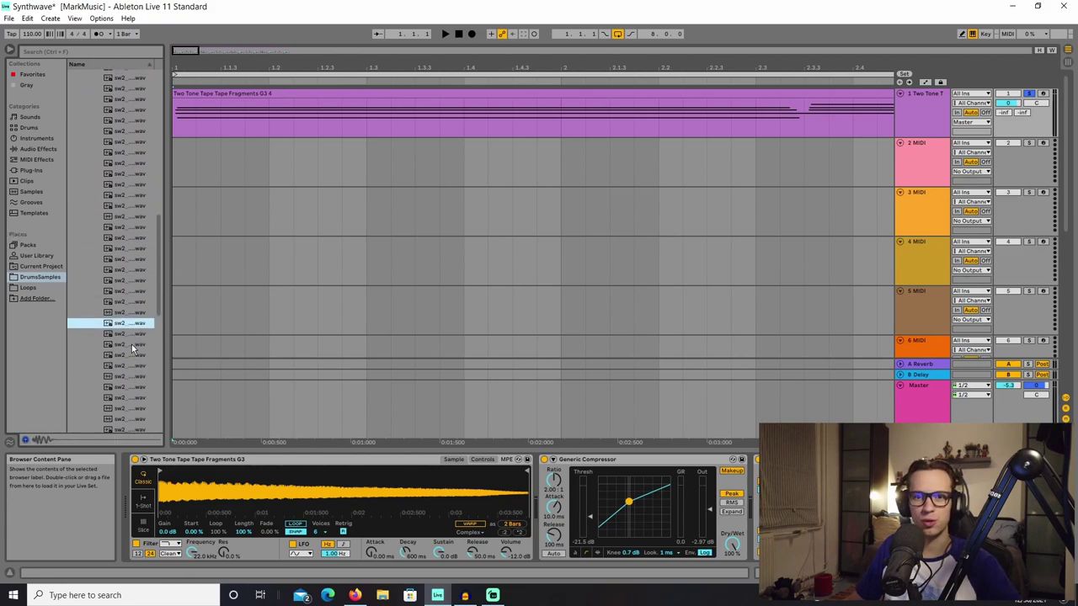
click(132, 352)
scroll(133, 351, down, 1)
click(133, 367)
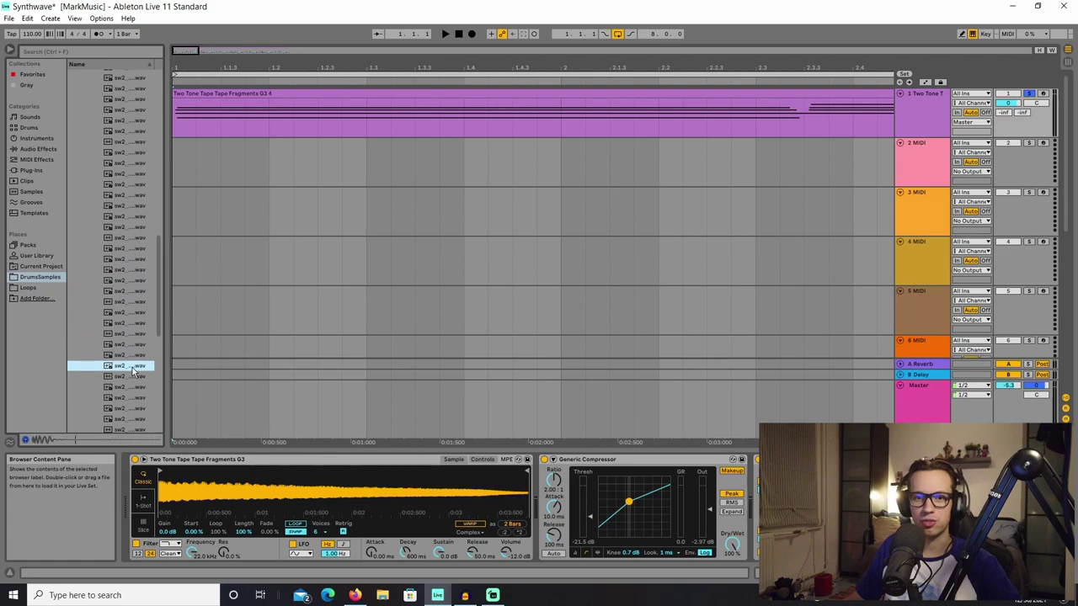
click(133, 387)
click(134, 356)
scroll(142, 331, down, 3)
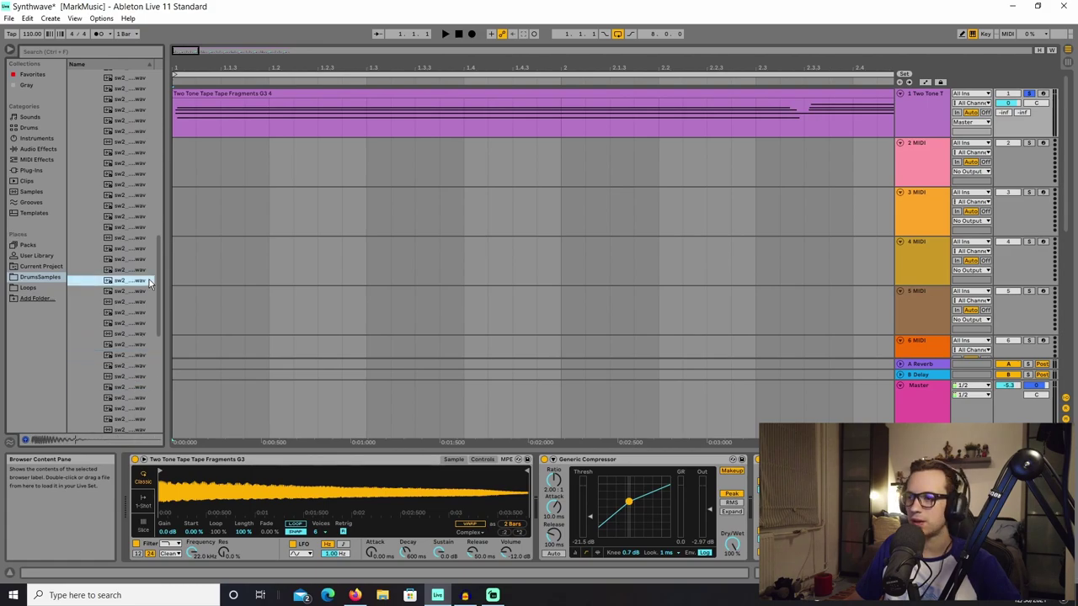
Step: Place sw2_kick_standard at the start of track 2, trim it short, copy it to 1.2, and play the kicks with the chords
click(120, 399)
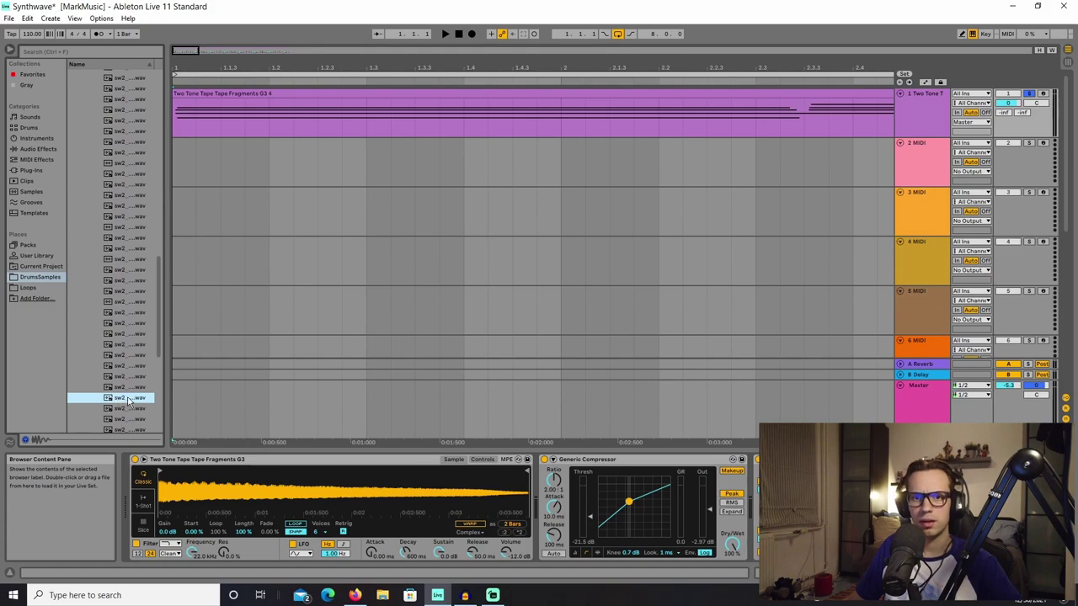
drag(127, 400, 177, 160)
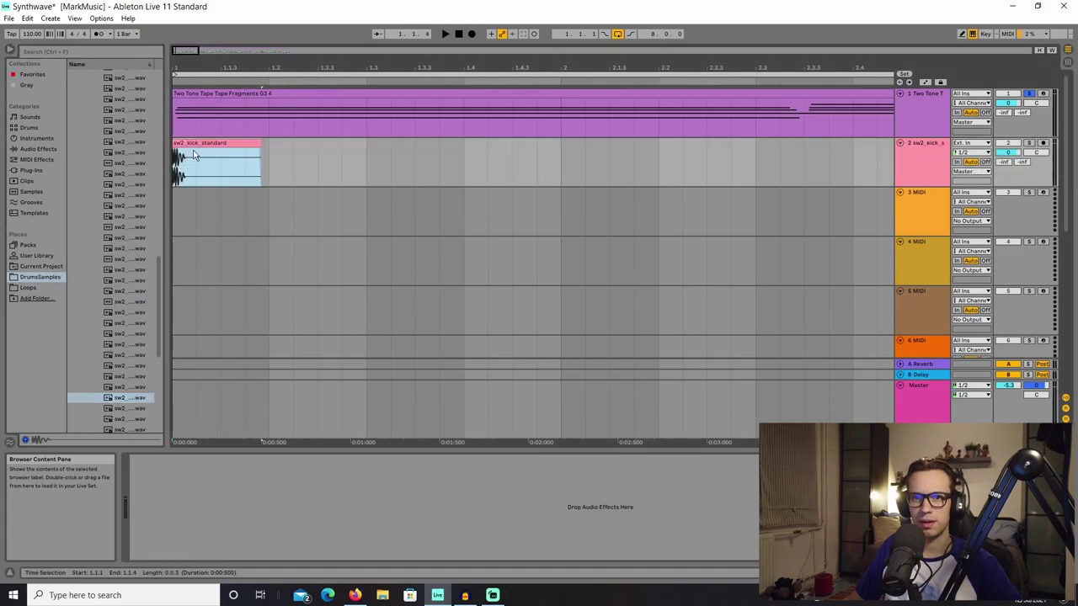
drag(263, 141, 286, 143)
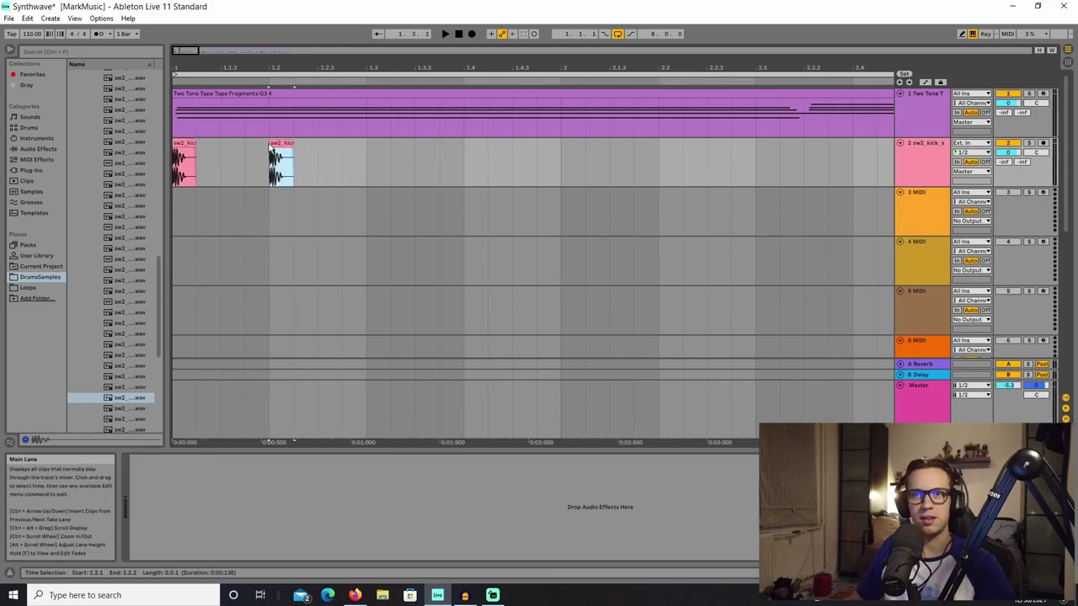
click(444, 33)
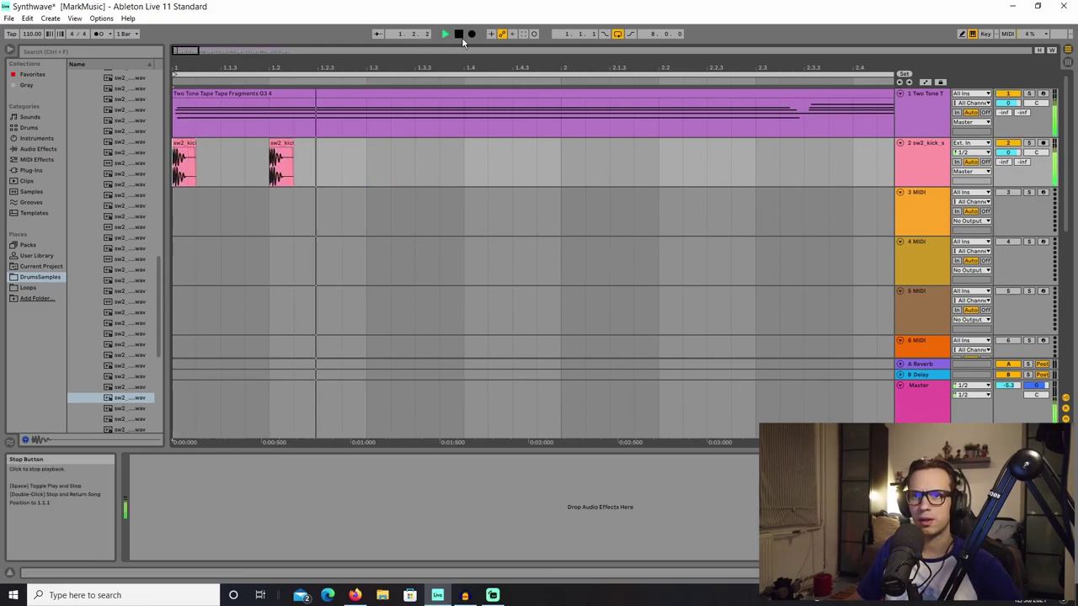
click(458, 35)
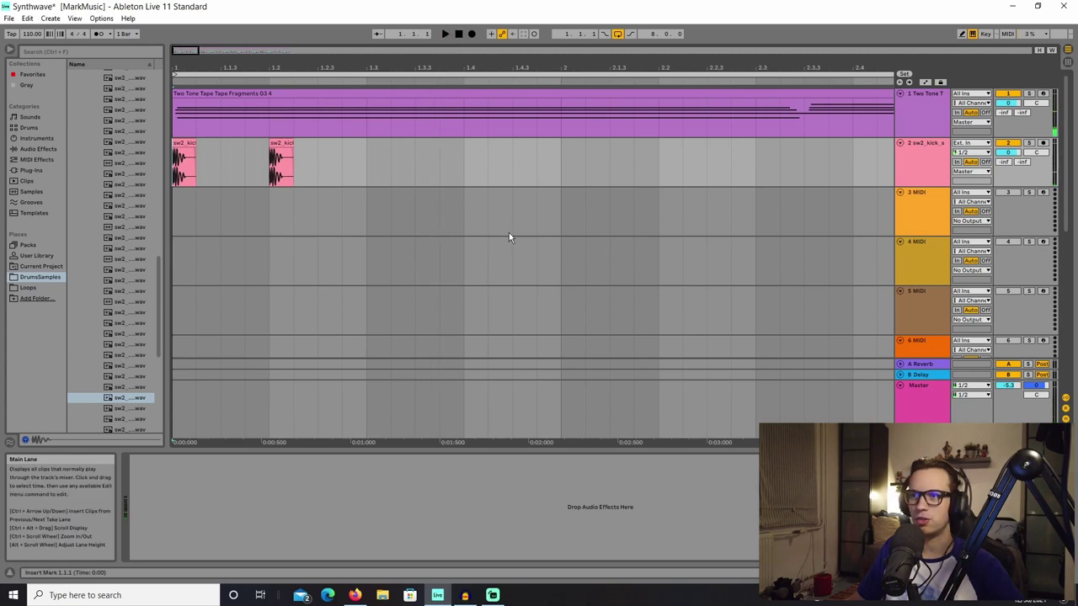
Step: Collapse the kick folder, open the snare folder and audition samples throughout its list
scroll(98, 139, up, 10)
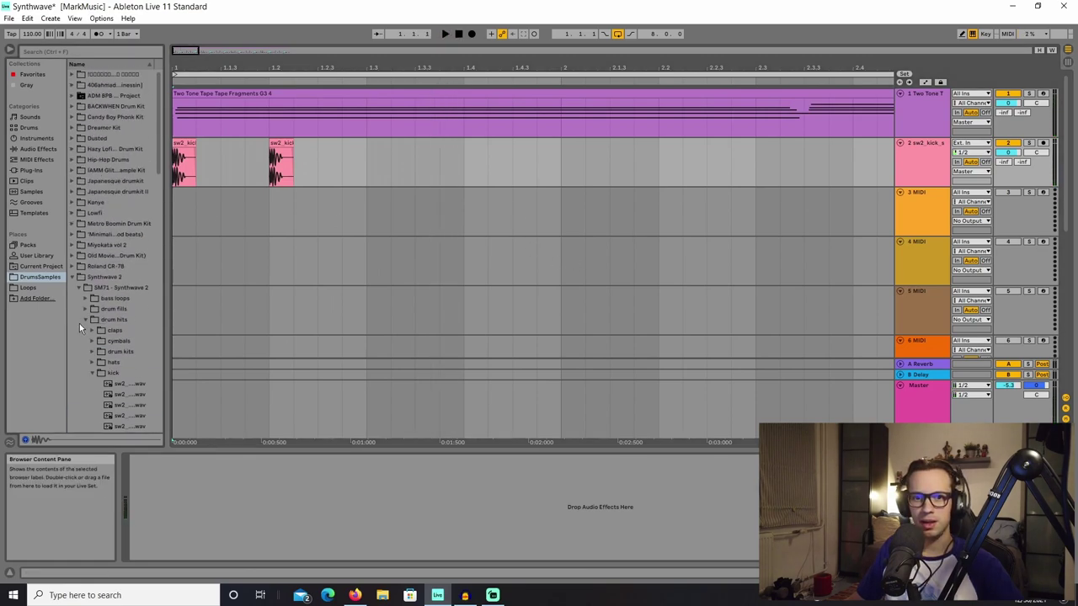
click(93, 373)
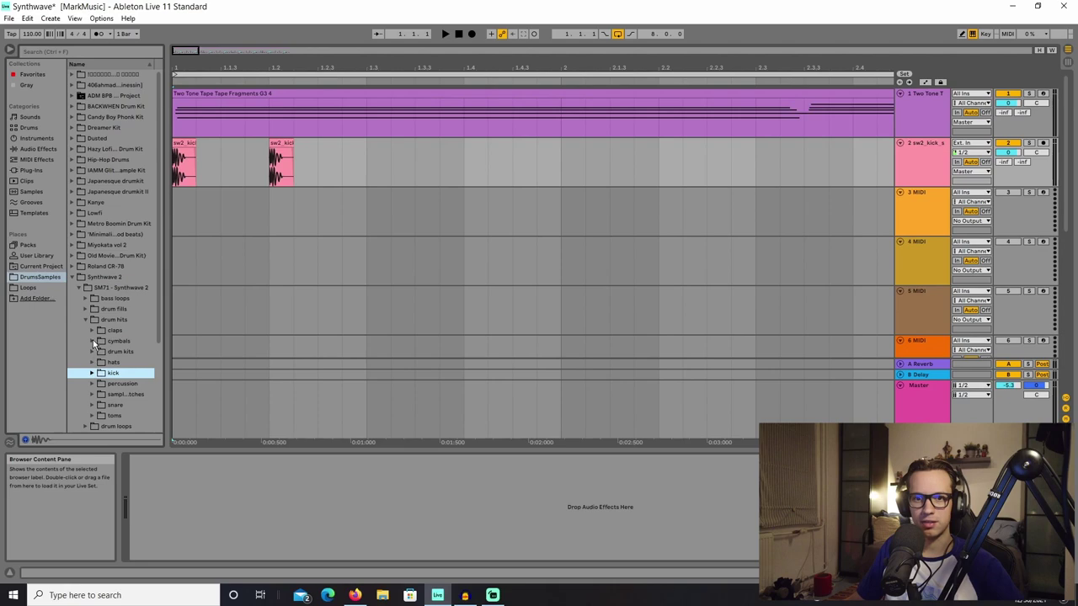
click(93, 381)
scroll(126, 337, down, 3)
scroll(130, 328, down, 1)
click(131, 330)
scroll(133, 327, down, 5)
click(136, 321)
scroll(131, 341, down, 2)
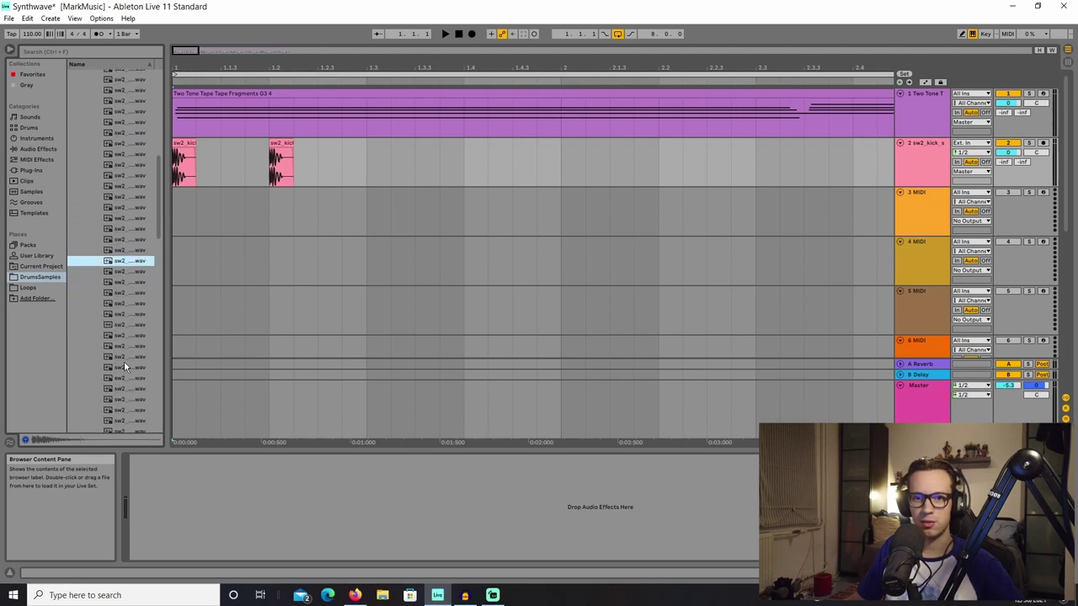
click(135, 357)
scroll(138, 355, down, 5)
click(138, 355)
scroll(139, 354, down, 6)
click(139, 353)
scroll(138, 350, down, 6)
click(136, 345)
scroll(136, 345, down, 4)
click(137, 345)
scroll(136, 345, down, 4)
click(136, 345)
scroll(137, 345, down, 5)
Step: Compare neighbouring samples near the end of the snare folder to choose a snare
click(133, 255)
click(128, 190)
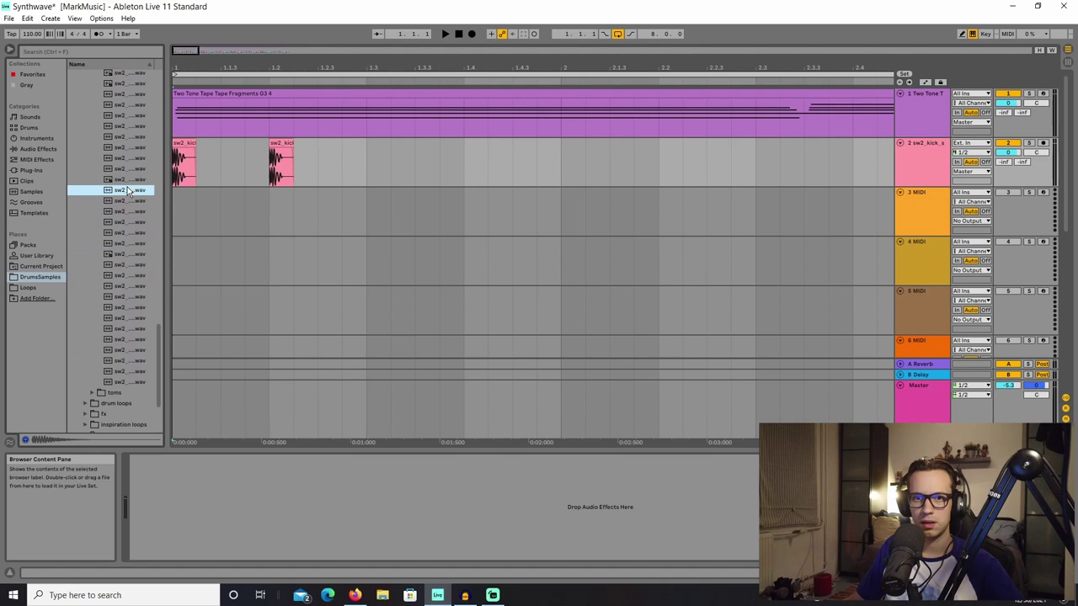
click(138, 180)
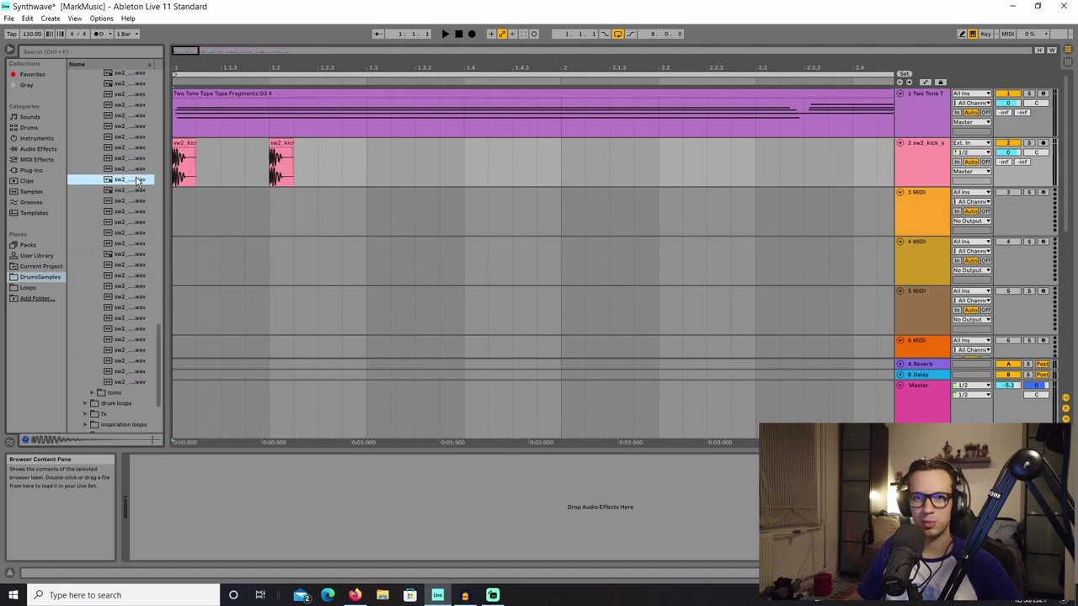
click(140, 169)
click(139, 190)
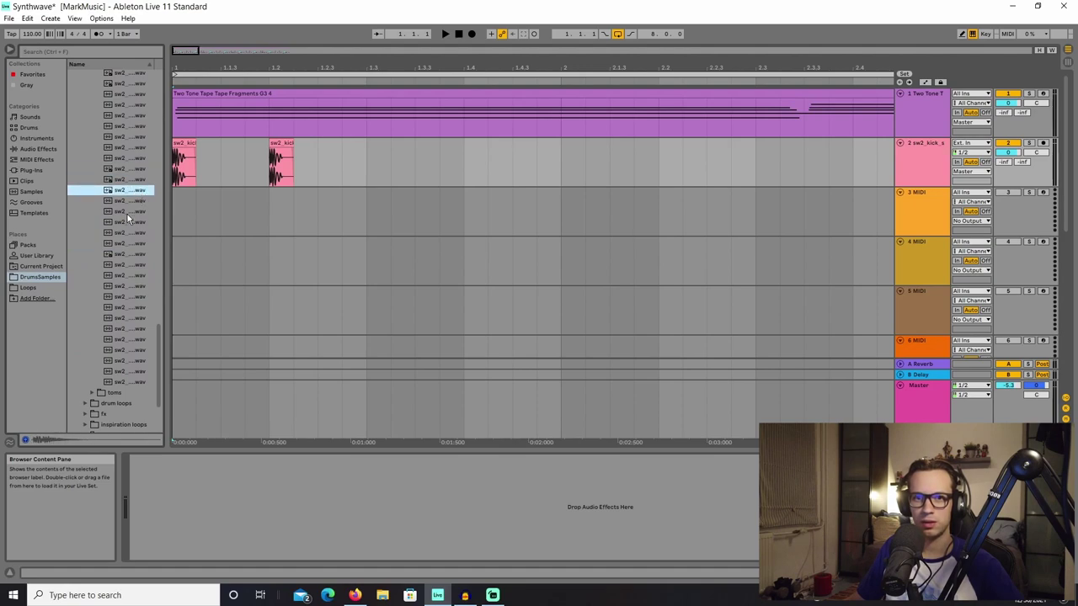
click(140, 212)
click(140, 200)
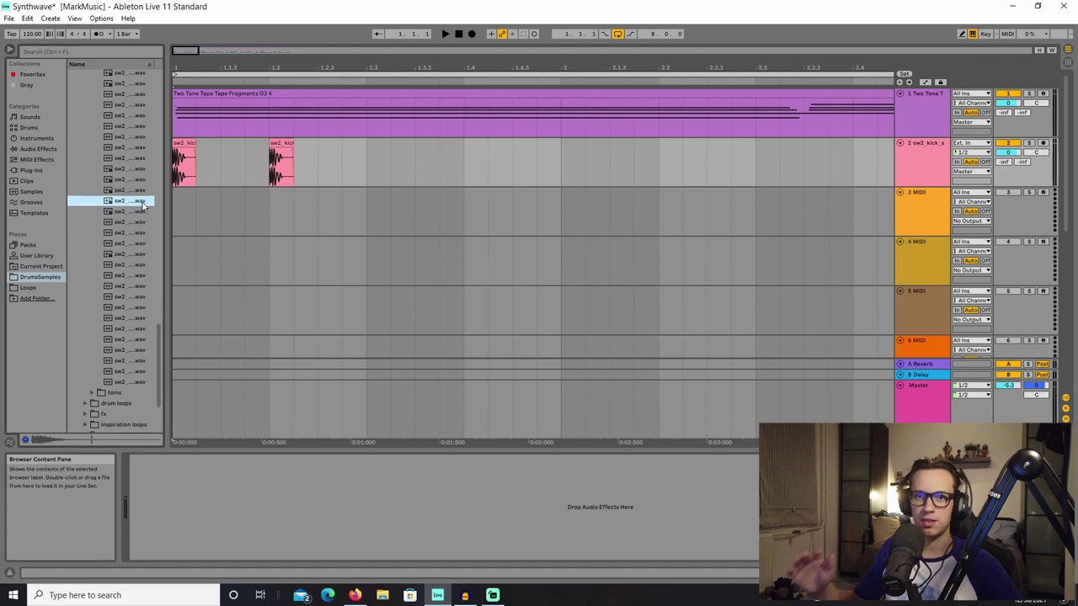
click(103, 268)
click(136, 253)
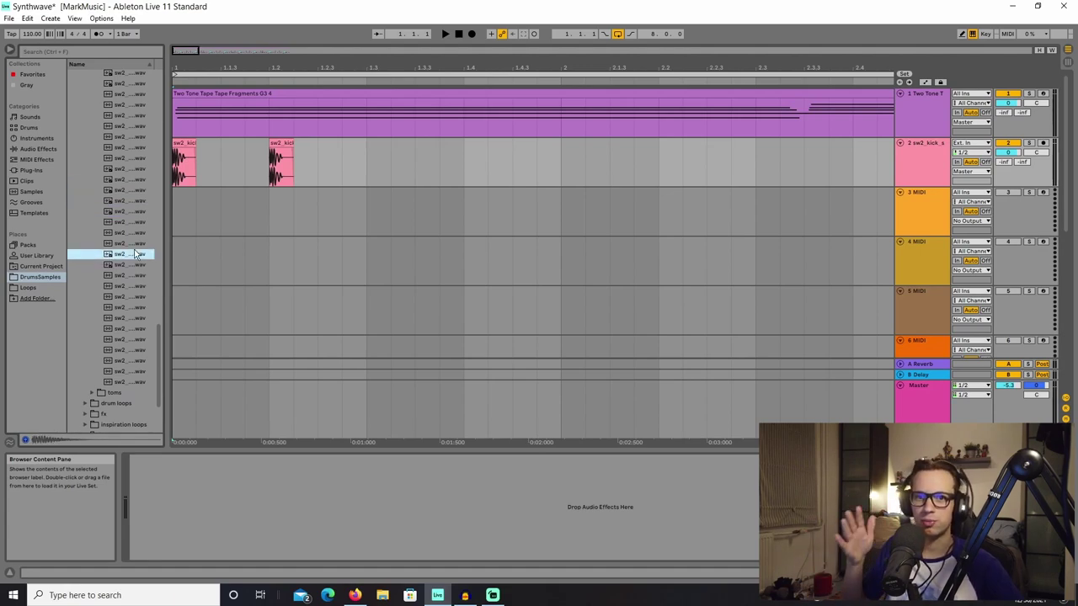
click(129, 299)
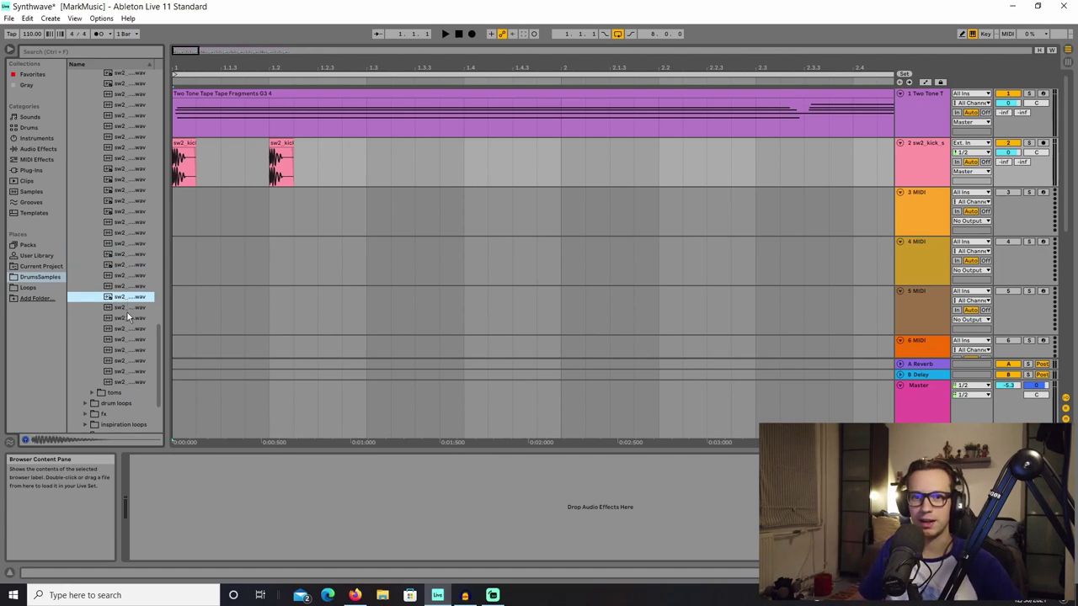
click(132, 309)
click(129, 321)
click(132, 308)
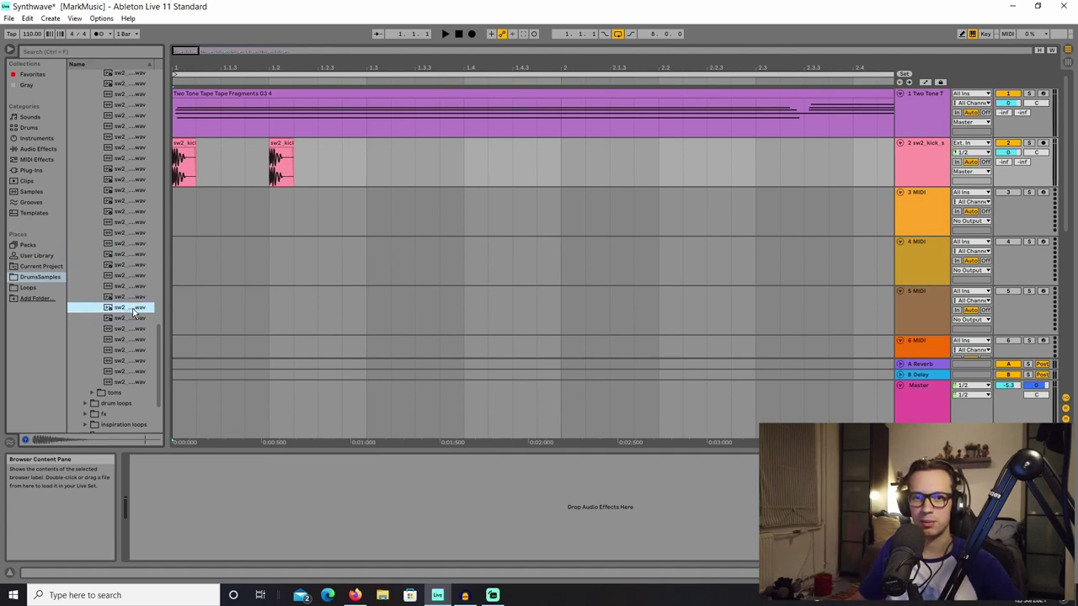
Step: Place the sw2_snare_umbra sample at 1.3 on track 3, duplicate the kick and snare pattern into bar 4, and play it back
drag(132, 309, 777, 213)
key(ctrl+d)
key(space)
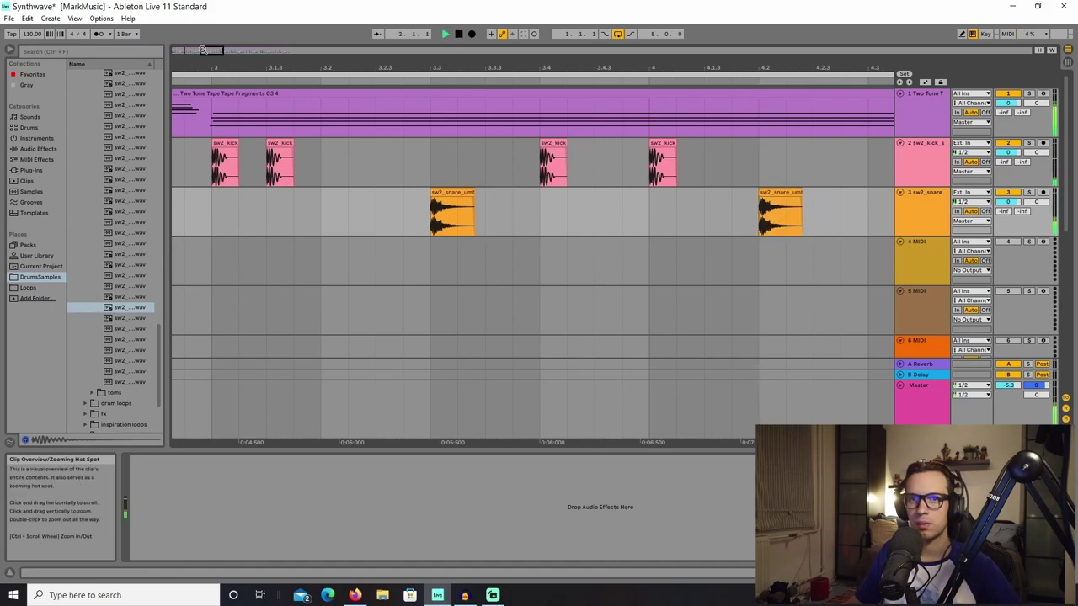
mouse_move(202, 49)
mouse_down()
mouse_move(202, 36)
mouse_move(220, 51)
mouse_up()
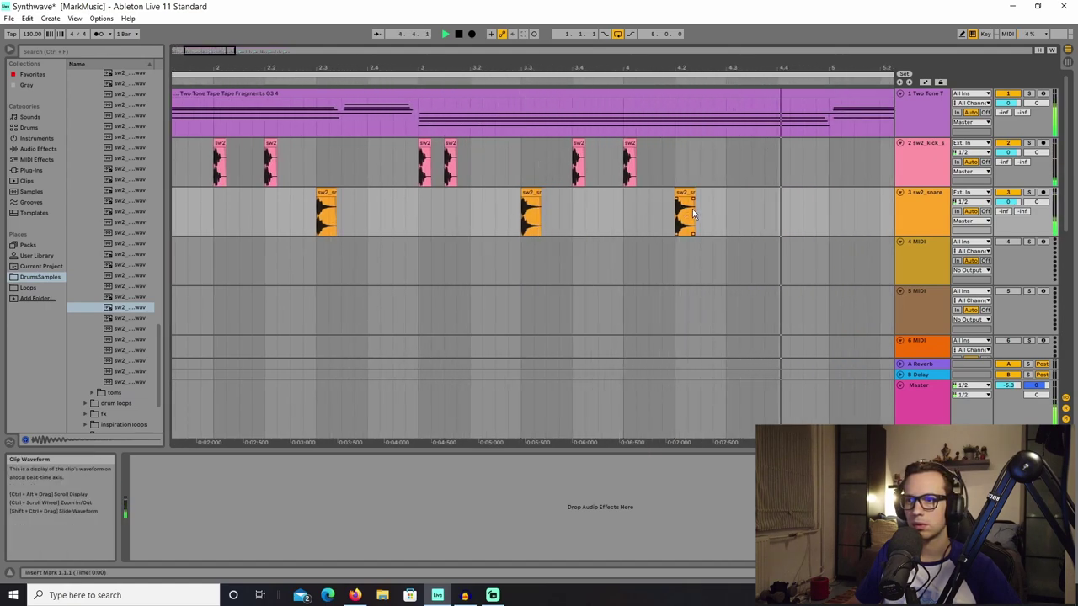
Step: Move the two kicks and the snare that start at 3.4 so they begin at bar 4, and play from bar 3
drag(704, 213, 572, 165)
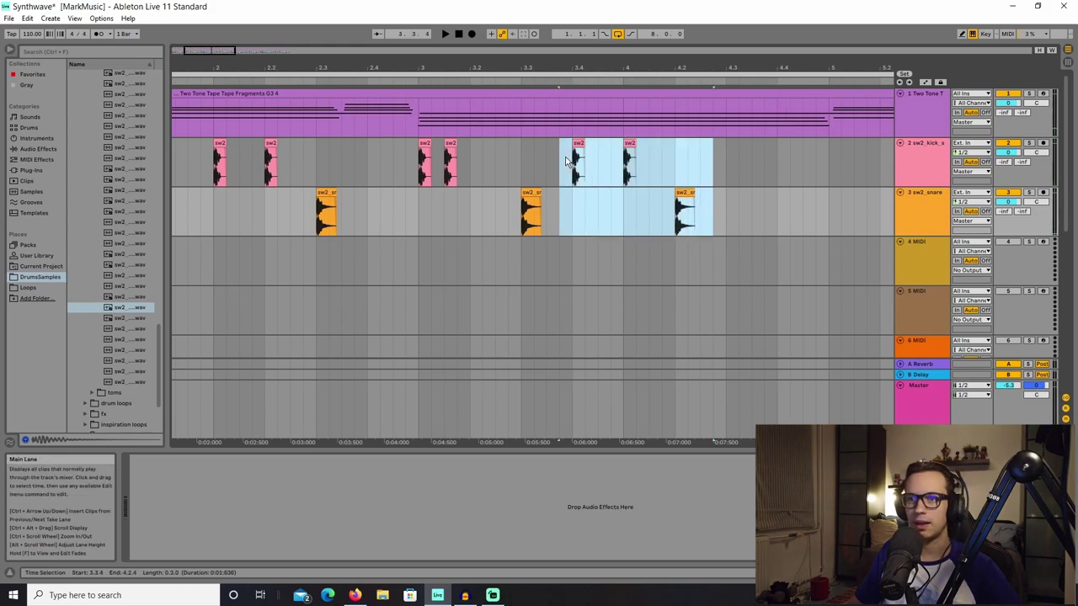
drag(721, 206, 576, 148)
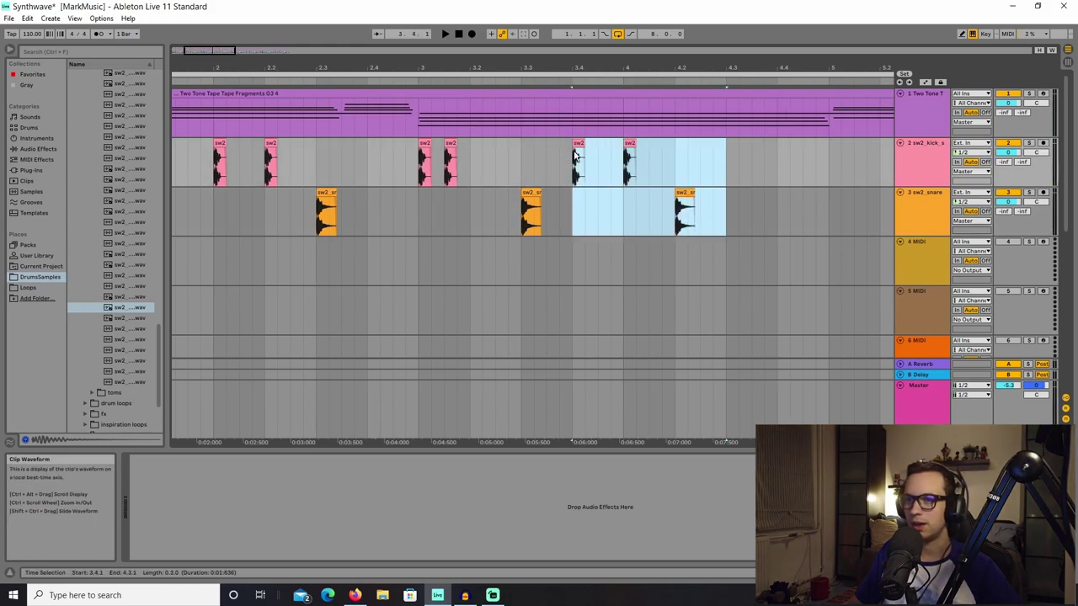
click(576, 145)
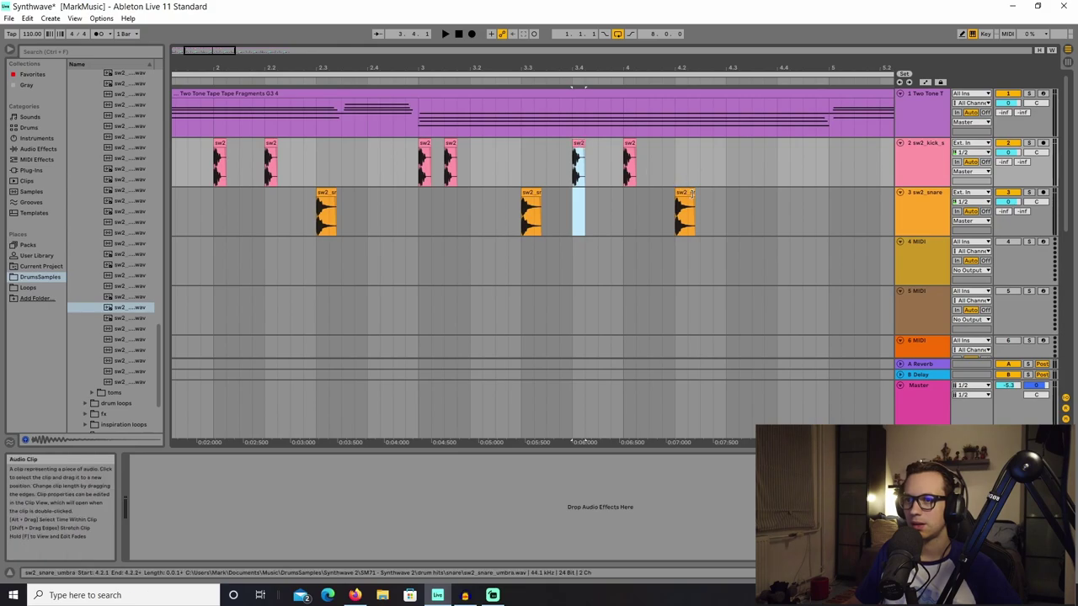
drag(729, 220, 635, 160)
click(419, 105)
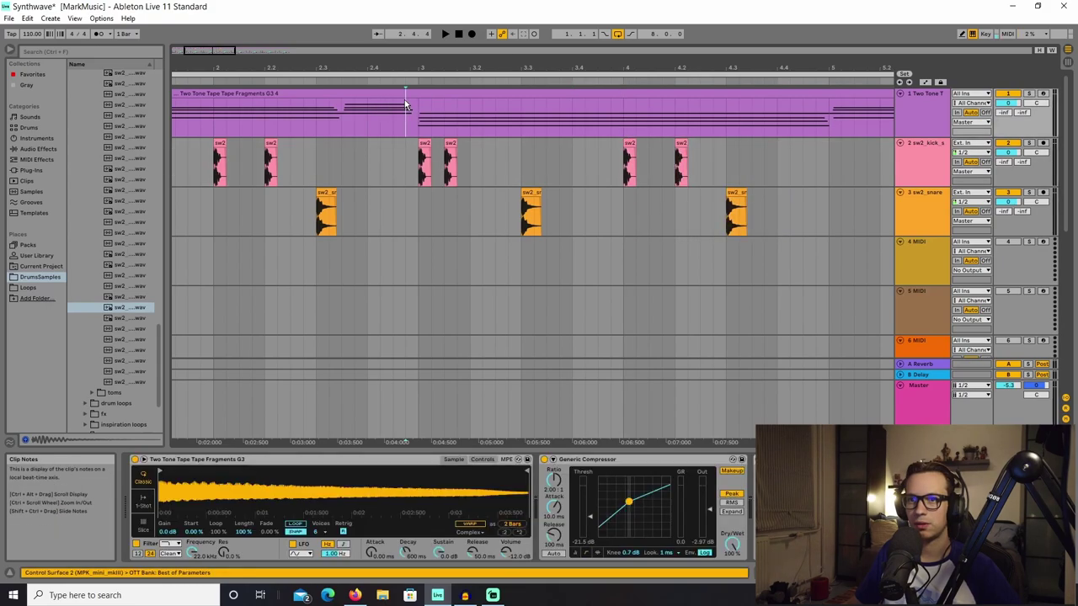
key(space)
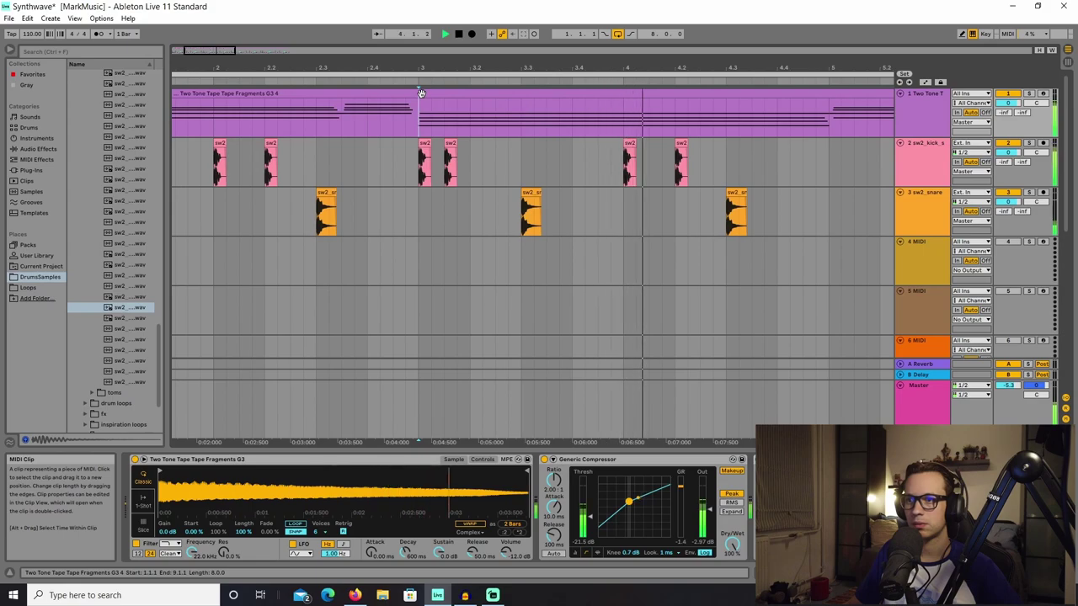
key(space)
Step: Duplicate the kick and snare pattern from bars 1 to 4 into bars 5 to 8
drag(829, 219, 4, 53)
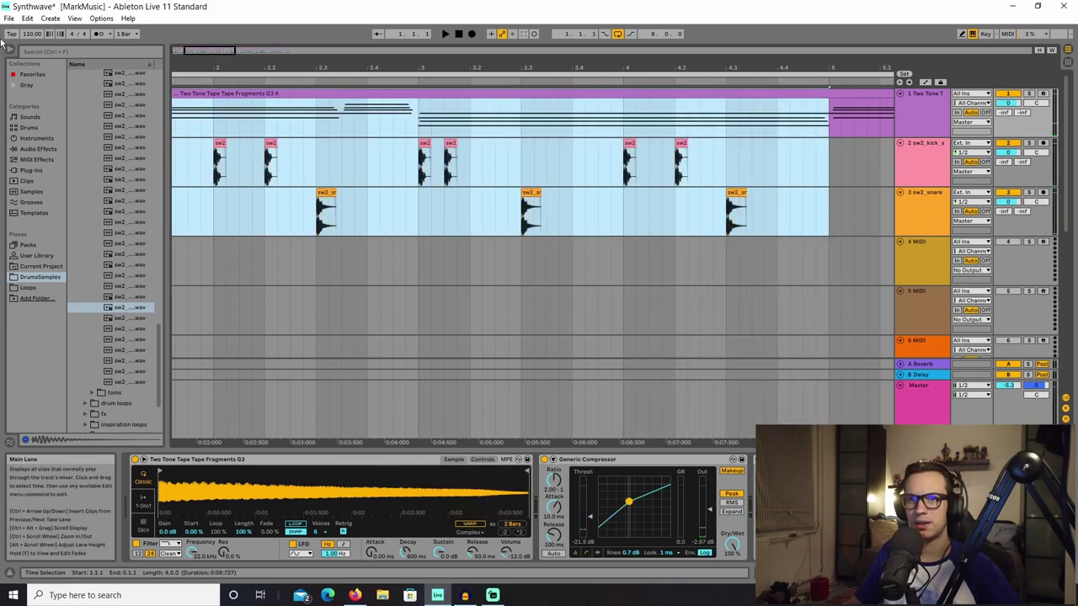
click(803, 213)
mouse_move(821, 167)
mouse_down()
mouse_move(84, 220)
mouse_move(2, 142)
mouse_move(16, 162)
mouse_move(208, 158)
mouse_move(154, 157)
mouse_up()
key(space)
drag(420, 68, 582, 67)
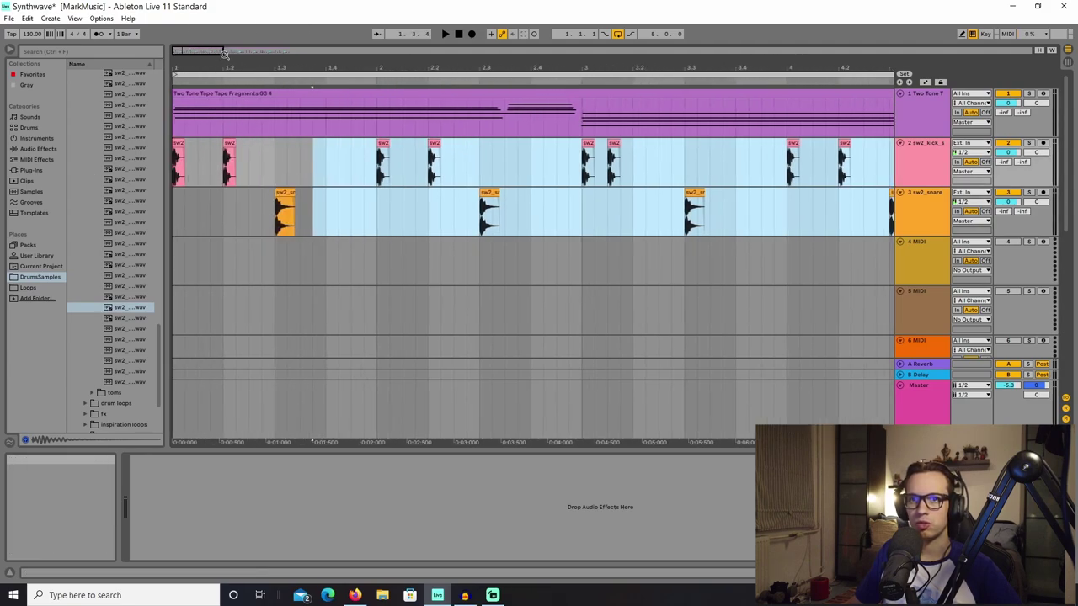
drag(224, 51, 277, 51)
drag(572, 212, 135, 158)
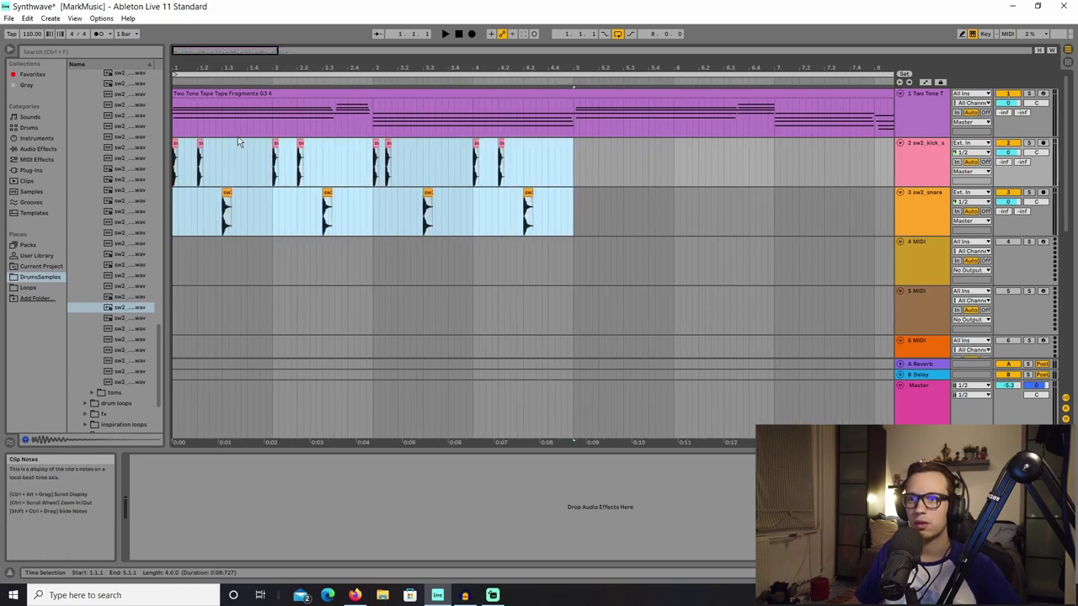
key(ctrl+d)
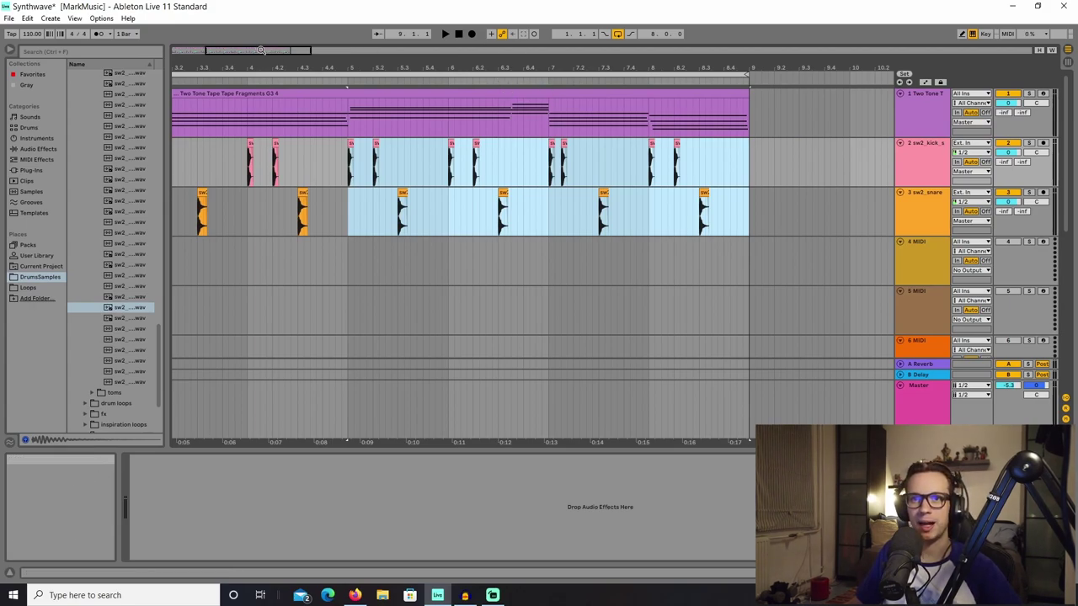
drag(549, 53, 465, 53)
drag(323, 52, 212, 48)
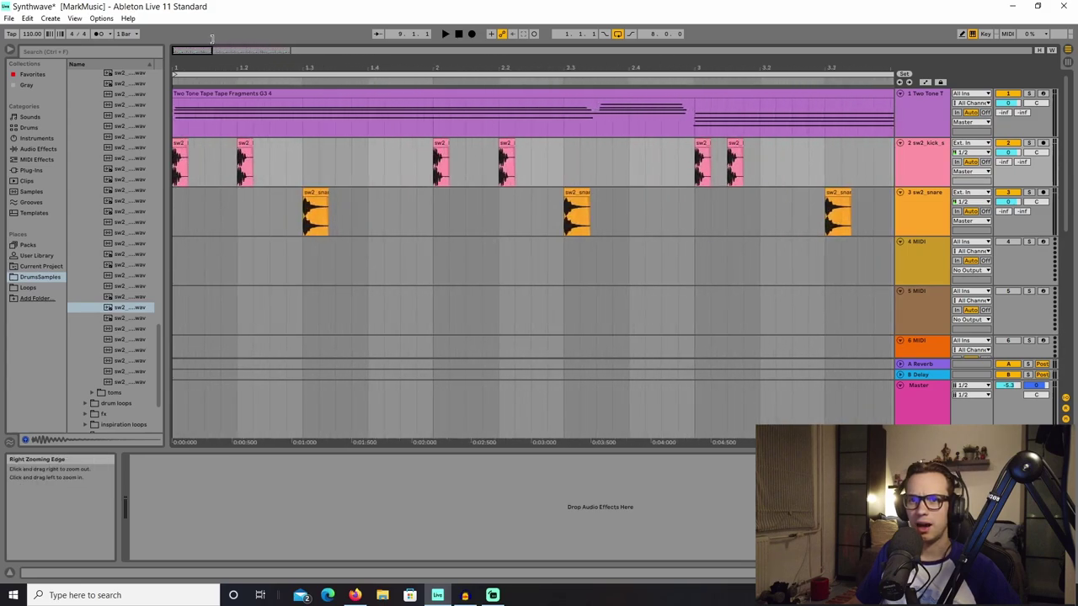
Step: Collapse the snare folder, open the Synthwave 2 hats folder and audition samples near the start of its list
scroll(86, 140, up, 10)
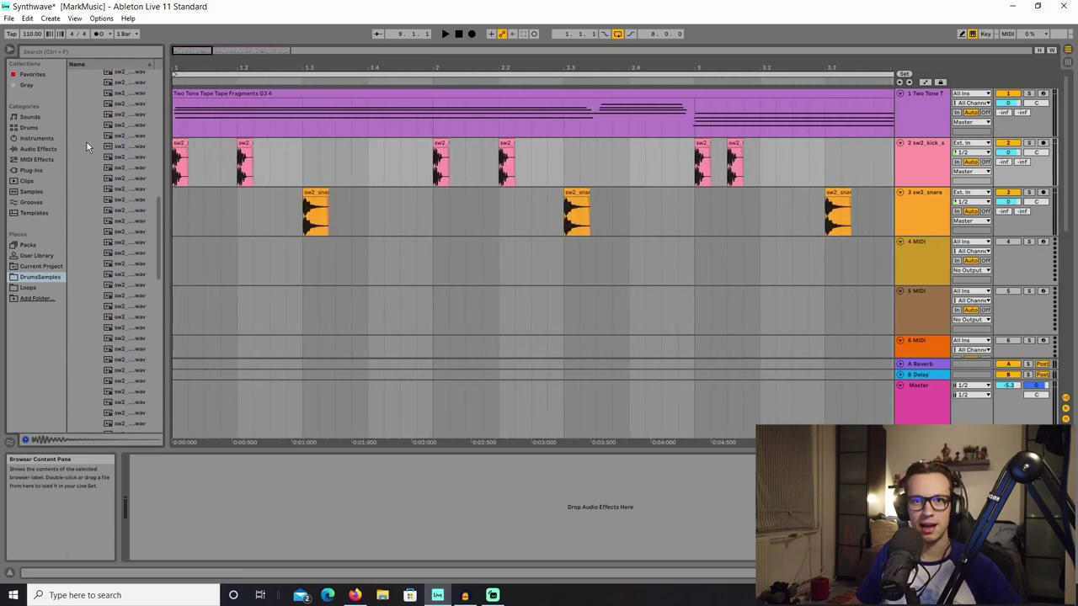
click(90, 334)
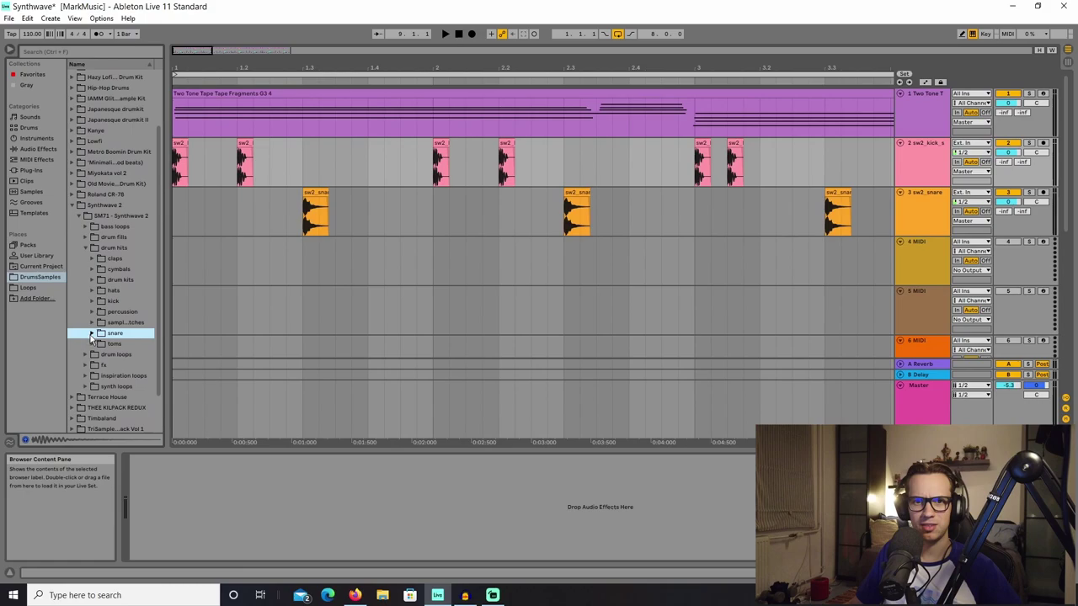
click(93, 292)
scroll(137, 290, down, 2)
click(136, 286)
click(127, 241)
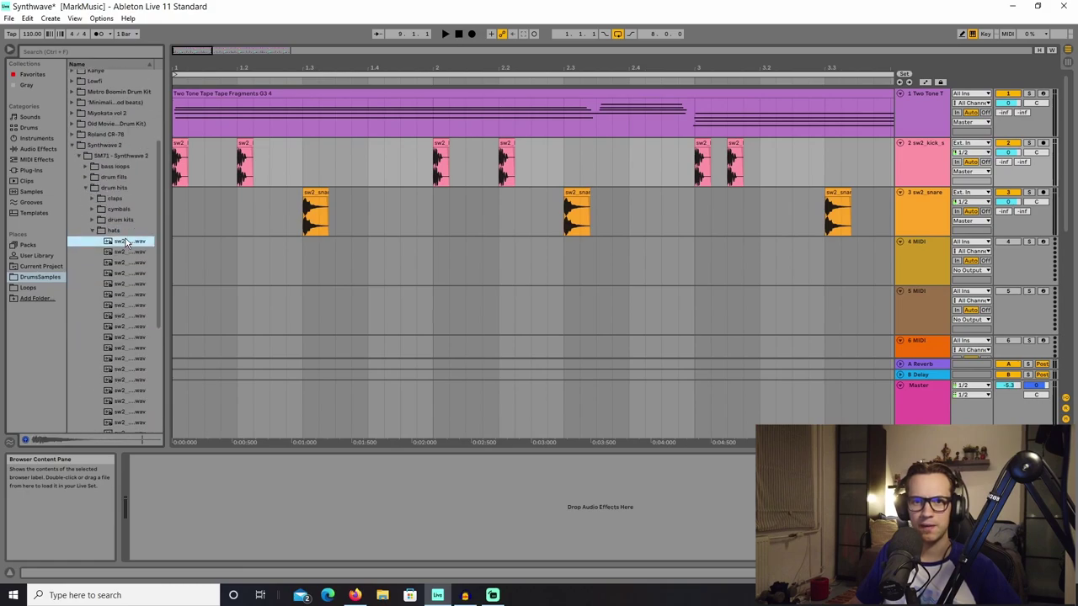
Step: Audition the hat samples at the end of the Synthwave 2 hats folder, working upward
scroll(124, 279, down, 3)
scroll(130, 253, down, 3)
click(133, 246)
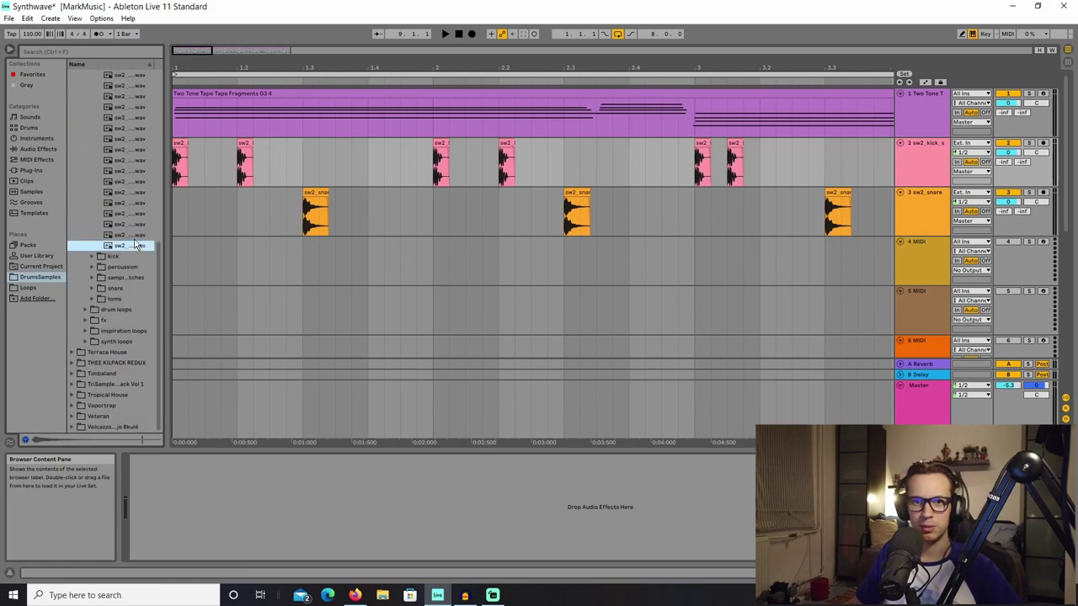
click(130, 227)
click(126, 248)
click(129, 225)
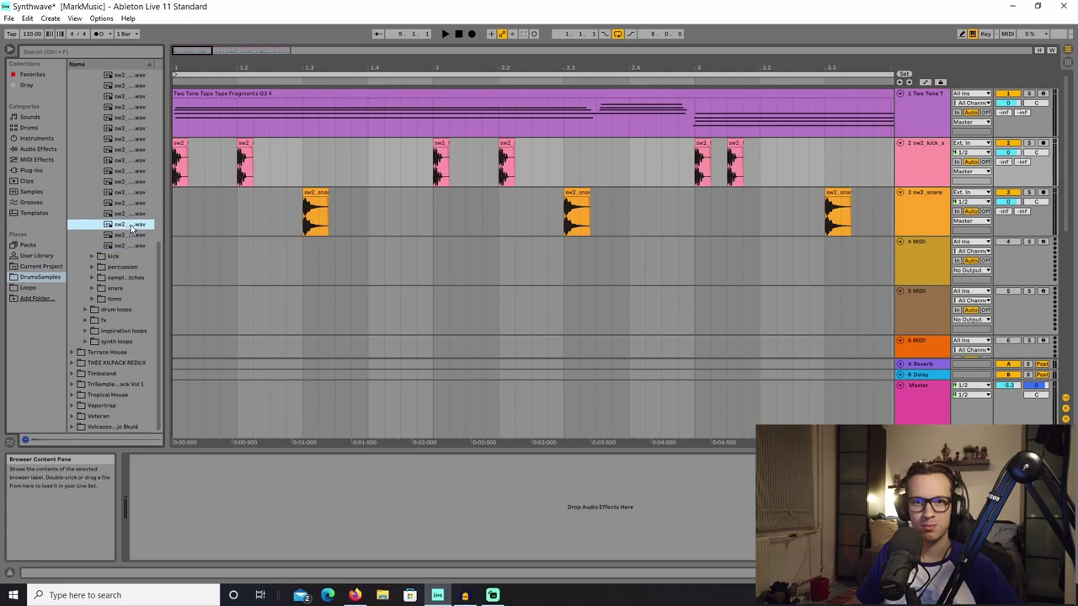
click(131, 215)
click(135, 203)
click(136, 192)
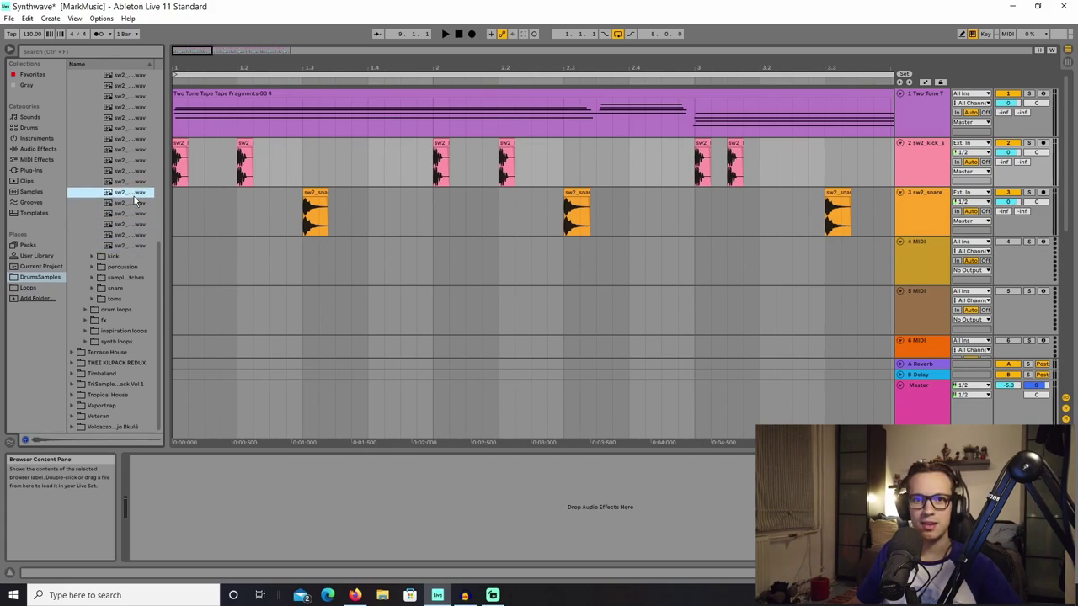
Step: Audition the hat samples in the middle of the Synthwave 2 hats folder
scroll(136, 211, up, 1)
click(136, 212)
scroll(134, 220, up, 2)
click(126, 246)
click(132, 225)
click(133, 236)
click(134, 215)
click(136, 204)
click(136, 193)
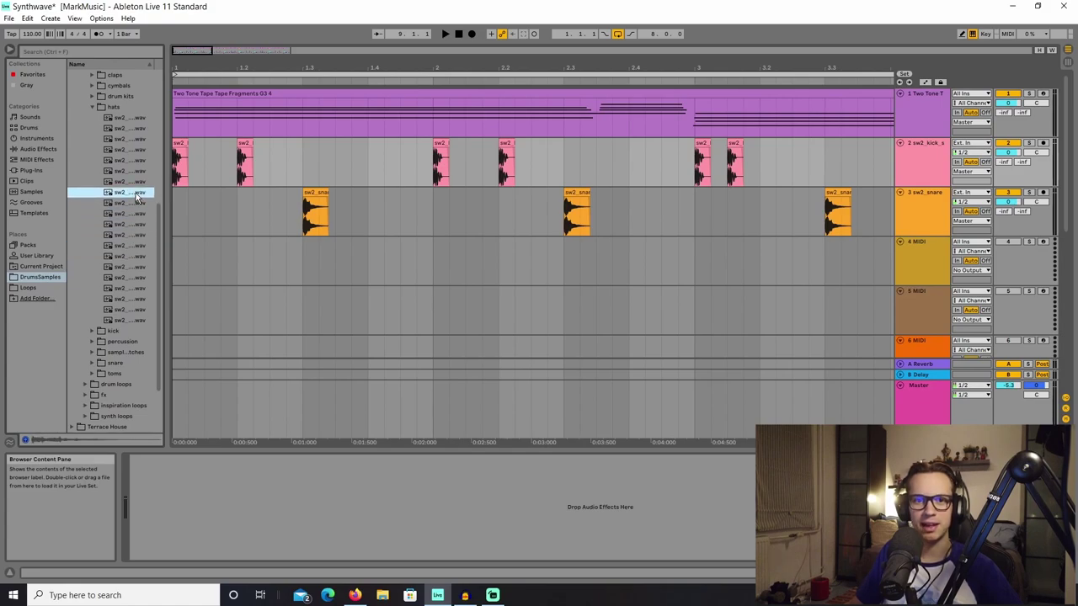
Step: Compare neighbouring hat samples in the upper part of the Synthwave 2 hats folder
click(134, 184)
click(136, 173)
click(127, 182)
click(120, 173)
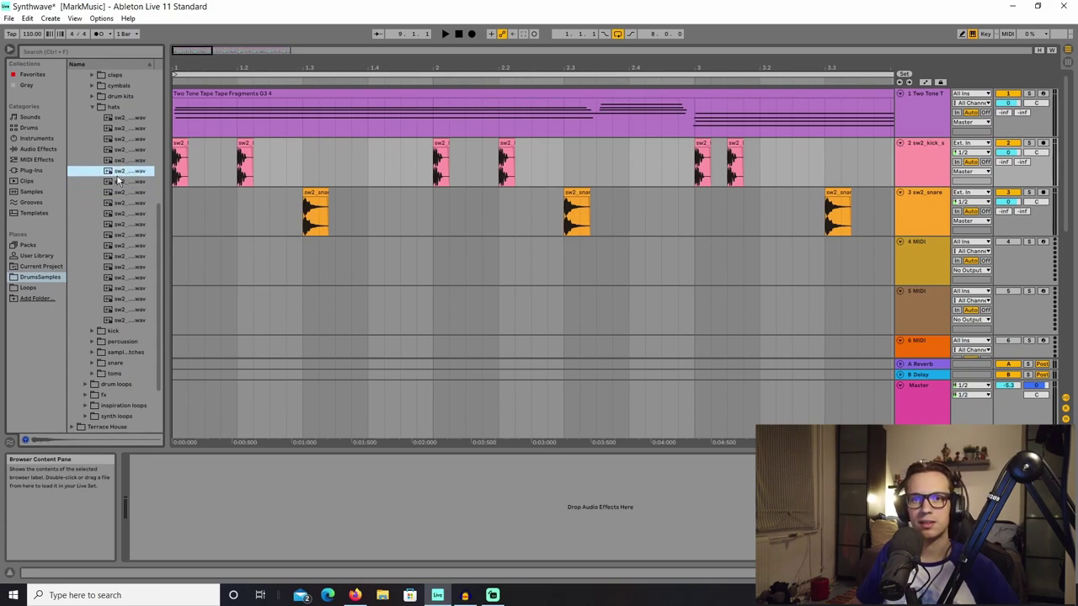
click(120, 183)
click(128, 161)
click(133, 150)
click(136, 140)
Step: Collapse the drum hits folder and the Synthwave 2 pack
scroll(89, 136, up, 1)
scroll(90, 135, up, 1)
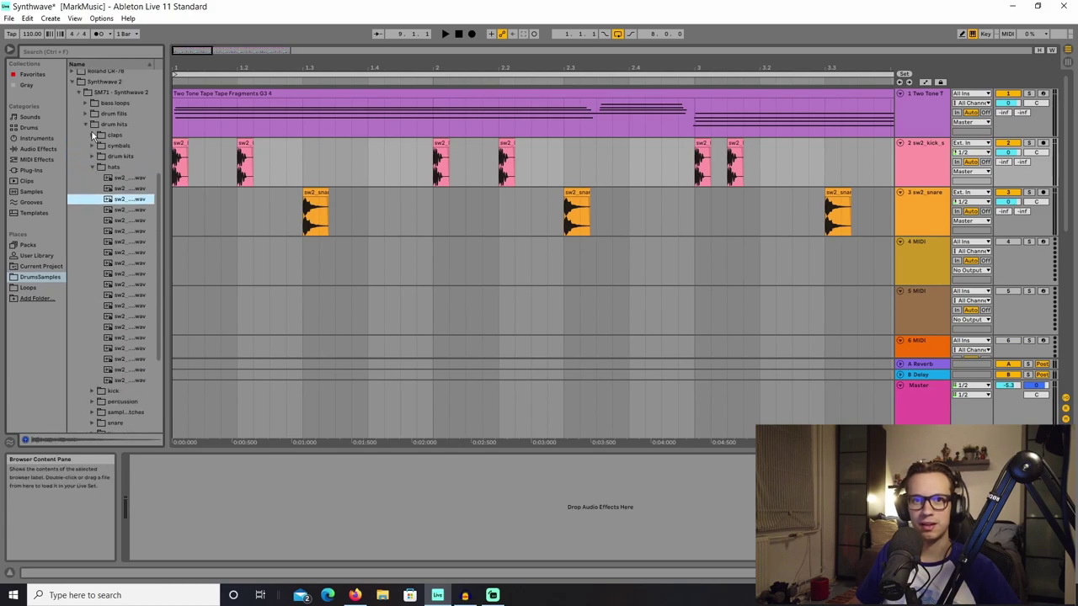
click(87, 123)
scroll(88, 122, up, 1)
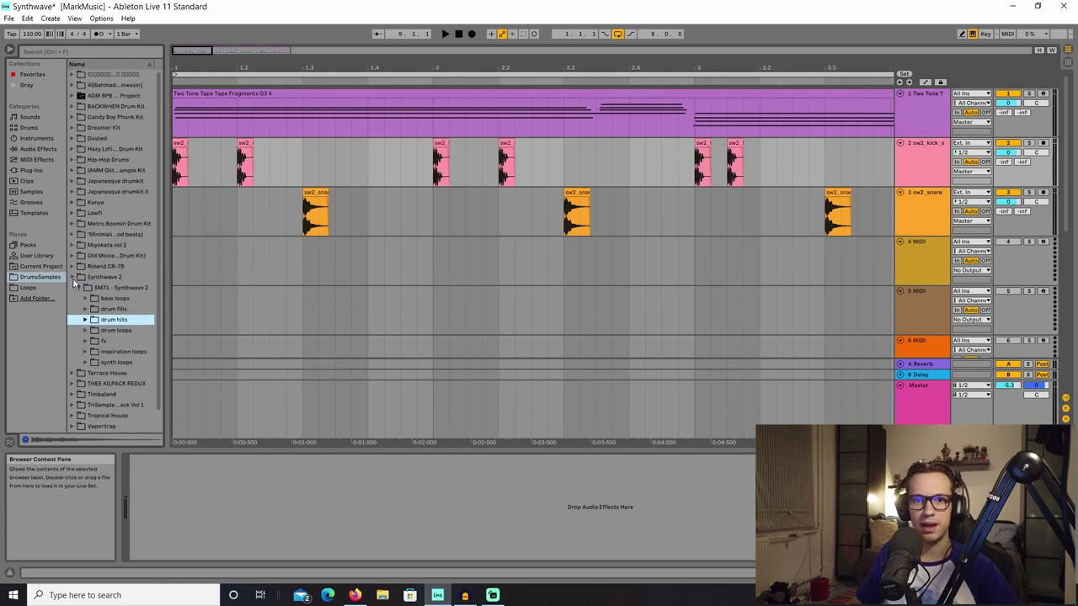
click(74, 278)
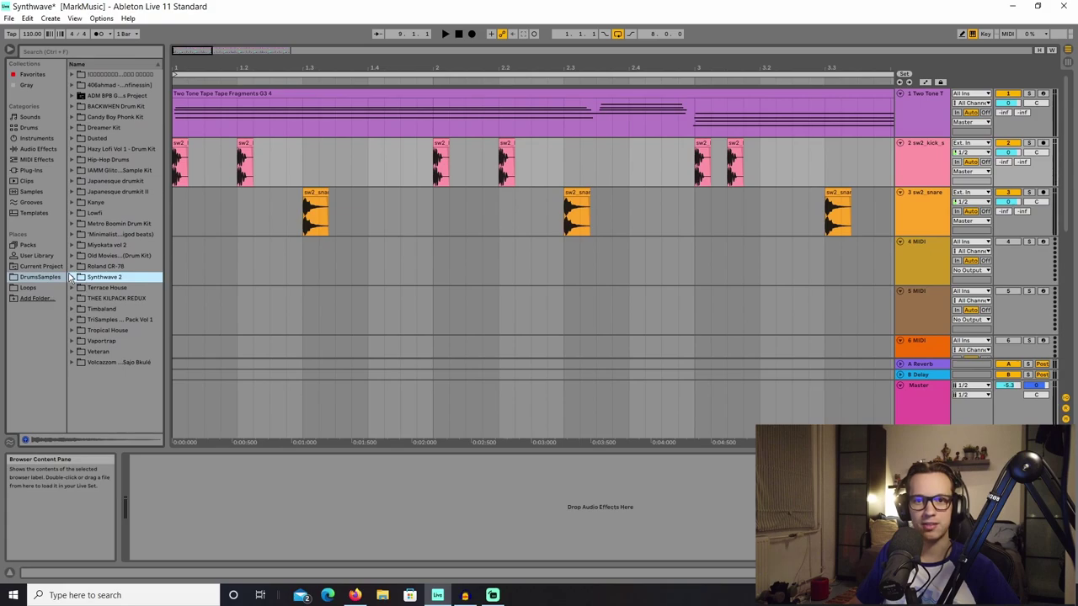
Step: Audition Cowbell, HiHat Metal and HiHat from the CR-78 Single Hits folder, and collapse the Roland CR-78 pack
click(72, 267)
click(76, 278)
click(77, 278)
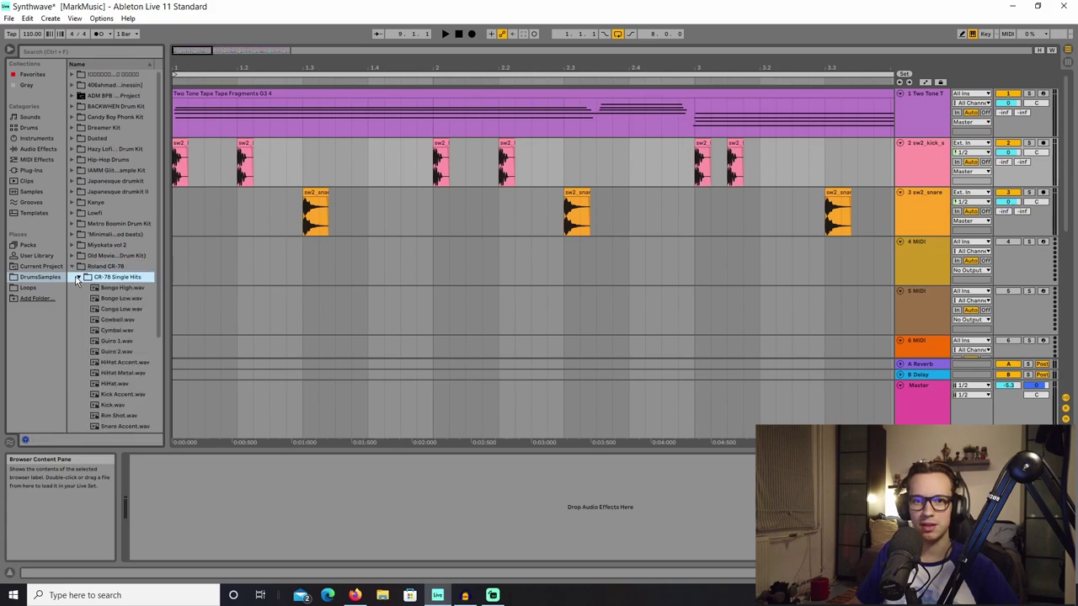
scroll(107, 292, down, 2)
click(107, 296)
scroll(118, 273, down, 3)
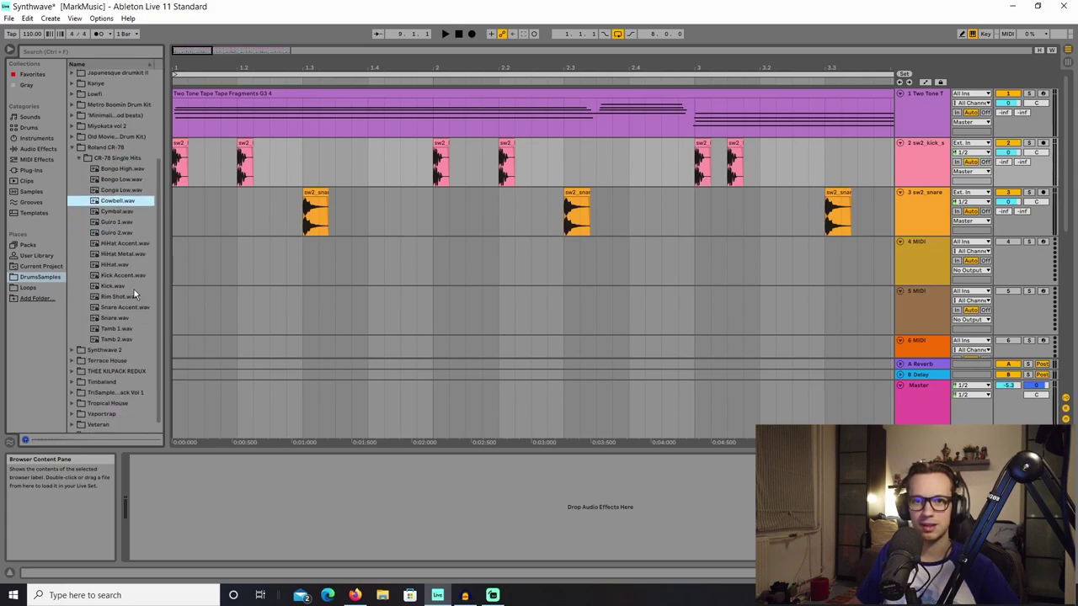
click(131, 255)
click(117, 267)
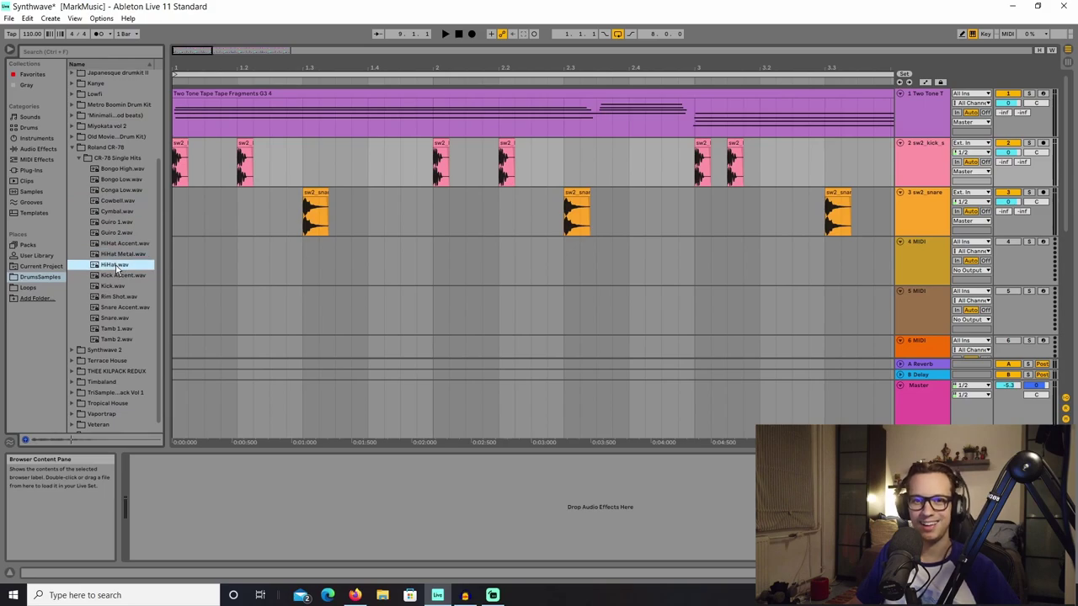
click(74, 147)
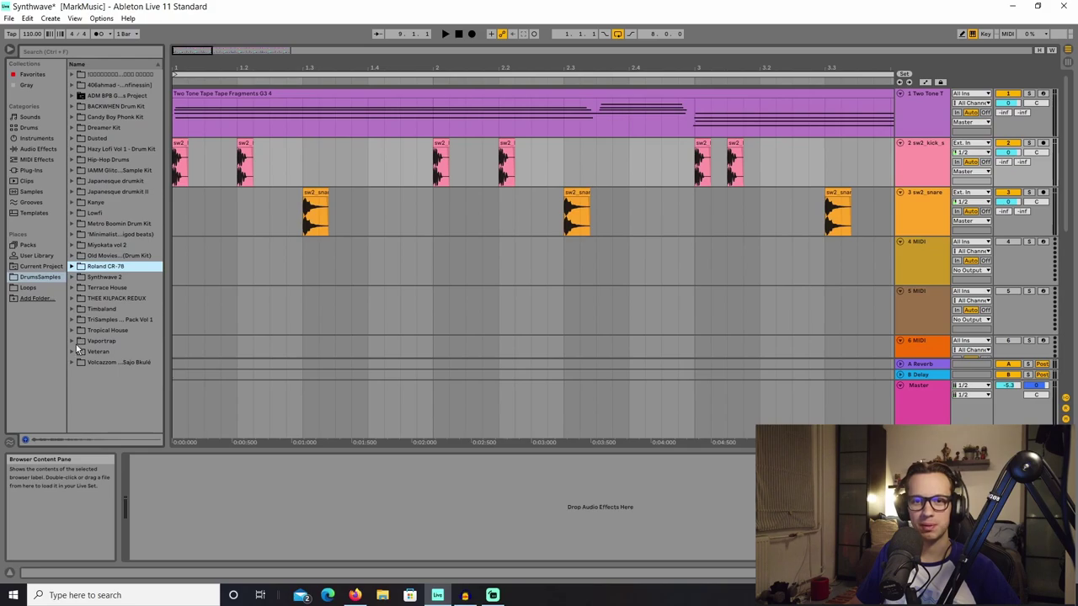
Step: Open the hats folder under drum hits in the Terrace House pack and audition samples down its list
click(74, 288)
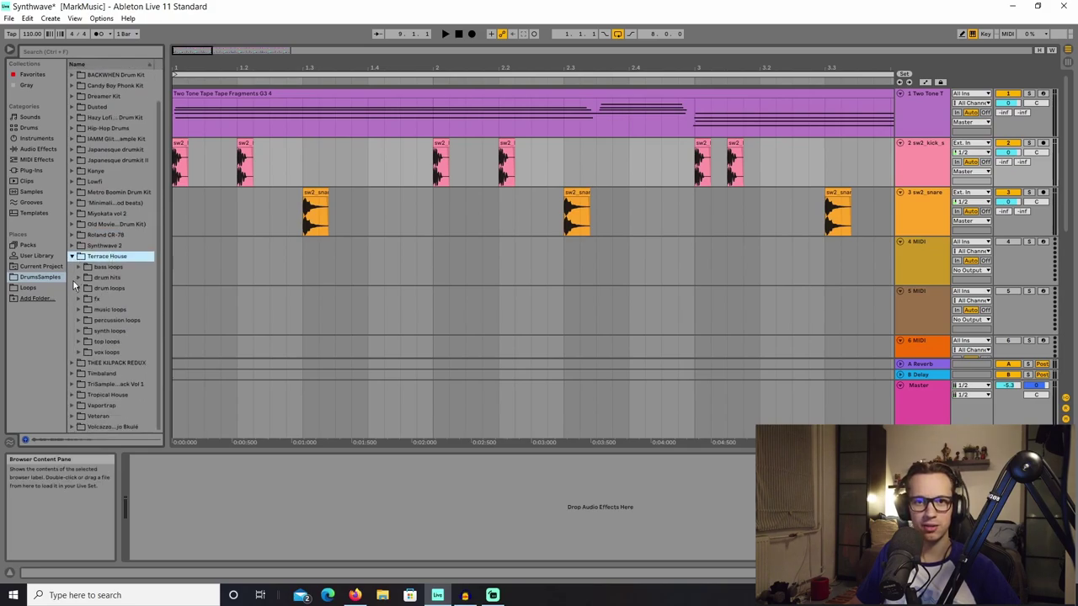
click(78, 278)
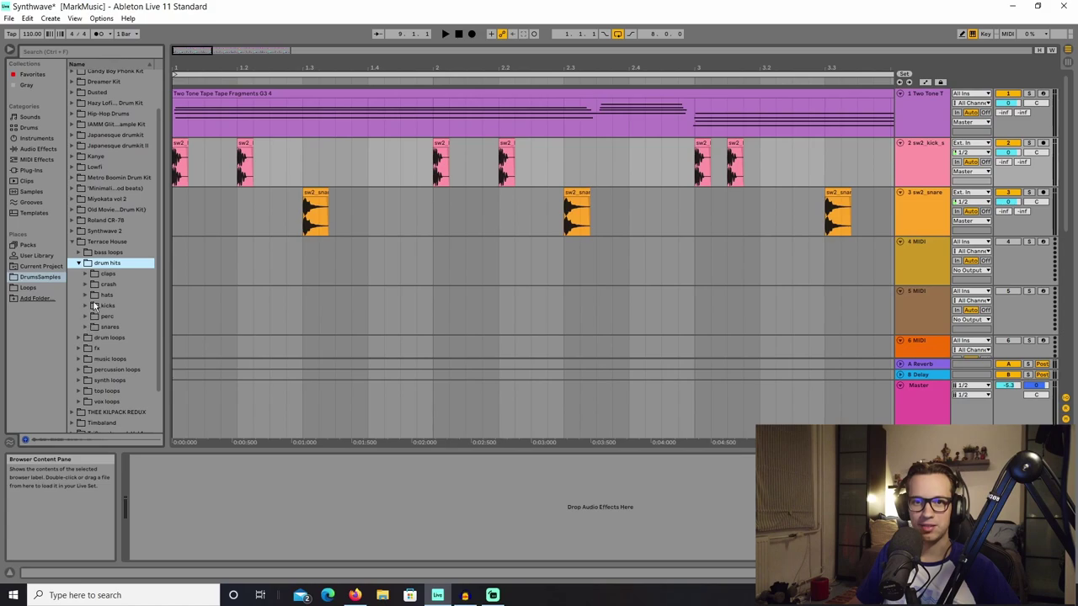
click(86, 295)
scroll(109, 319, down, 8)
click(111, 319)
scroll(126, 332, down, 10)
click(134, 338)
Step: Compare neighbouring hat samples around the middle of the Terrace House hats folder
scroll(134, 337, down, 2)
click(133, 297)
click(136, 287)
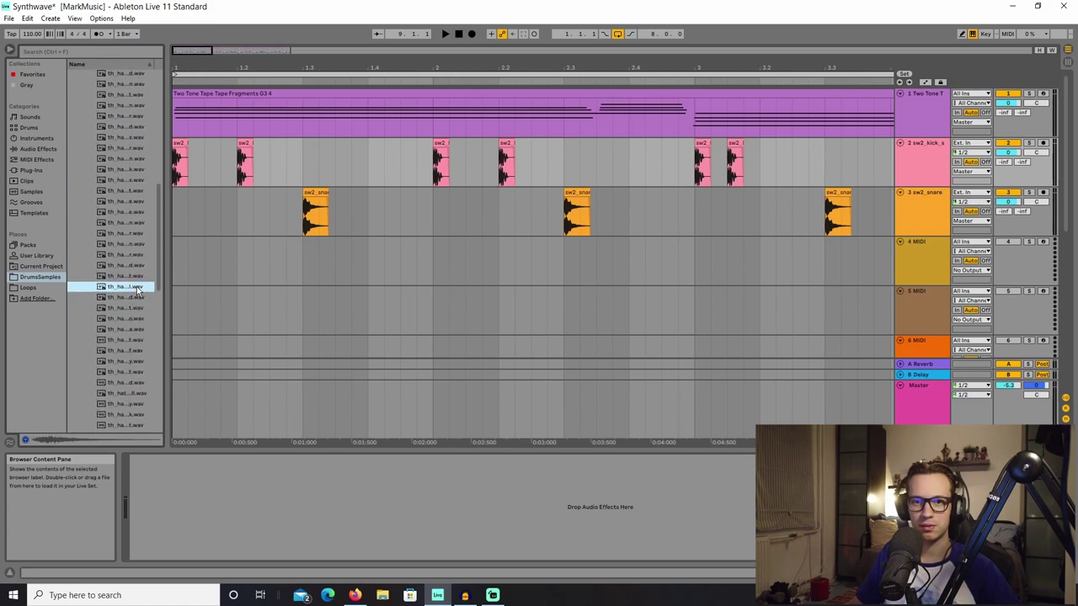
click(131, 265)
click(127, 255)
click(132, 244)
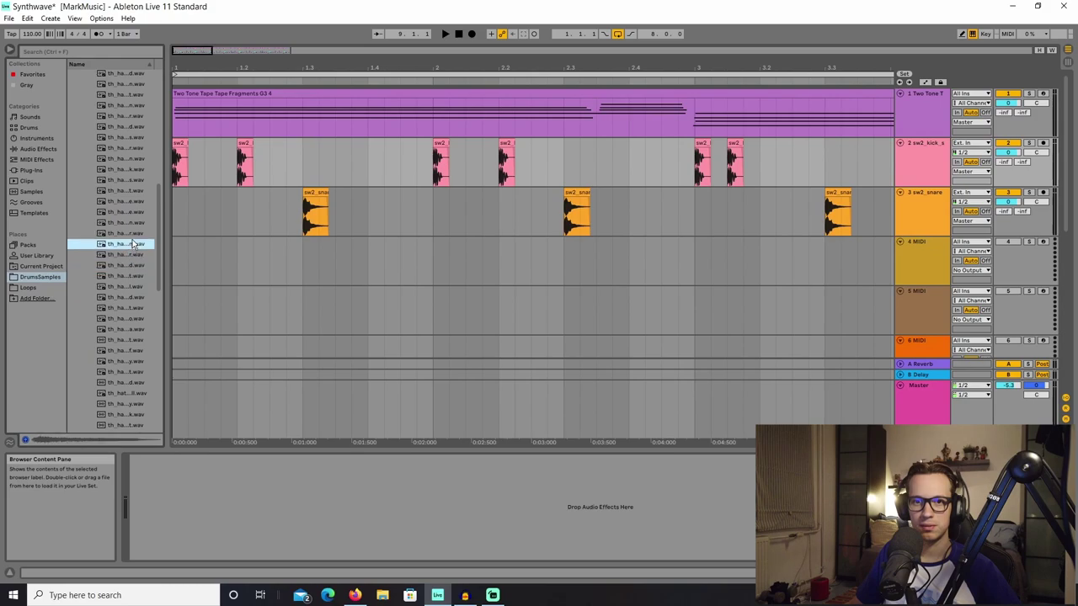
click(133, 234)
click(123, 265)
click(127, 255)
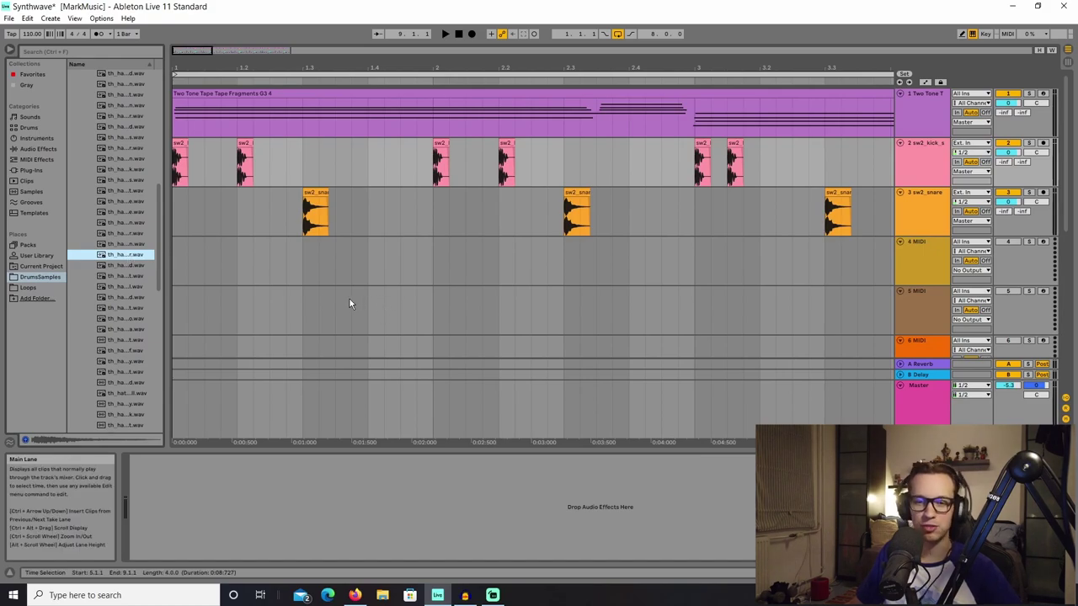
Step: Select a spot at 1.2.4 on track 4 and audition more Terrace House hats further up the list
click(30, 19)
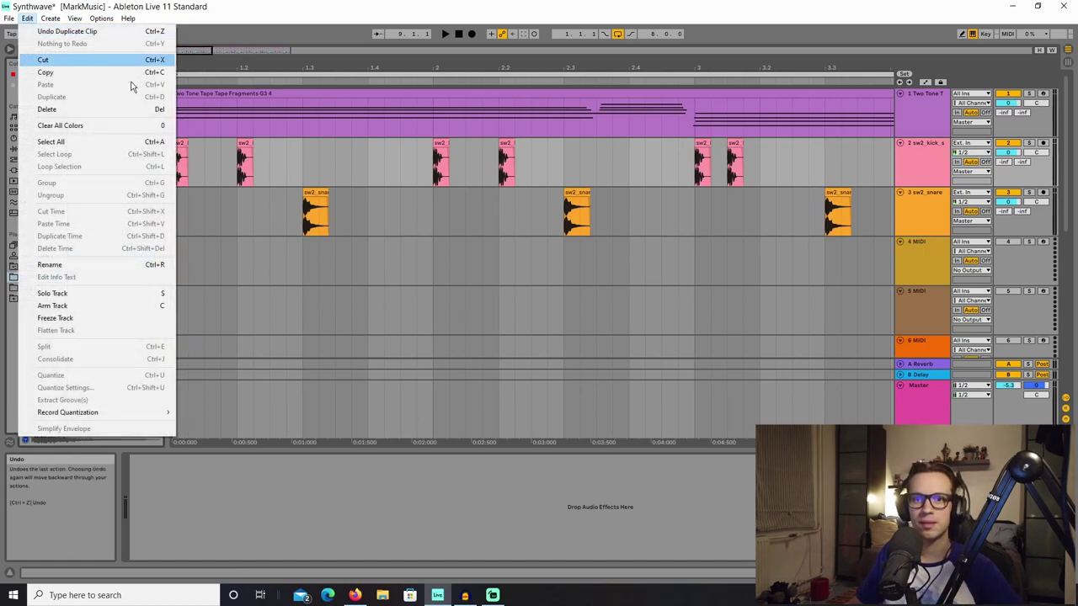
click(282, 253)
click(114, 236)
click(124, 223)
scroll(126, 224, up, 2)
click(128, 178)
Step: Audition successive hat samples near the top of the Terrace House hats folder
scroll(128, 179, up, 3)
click(130, 172)
click(130, 161)
click(131, 150)
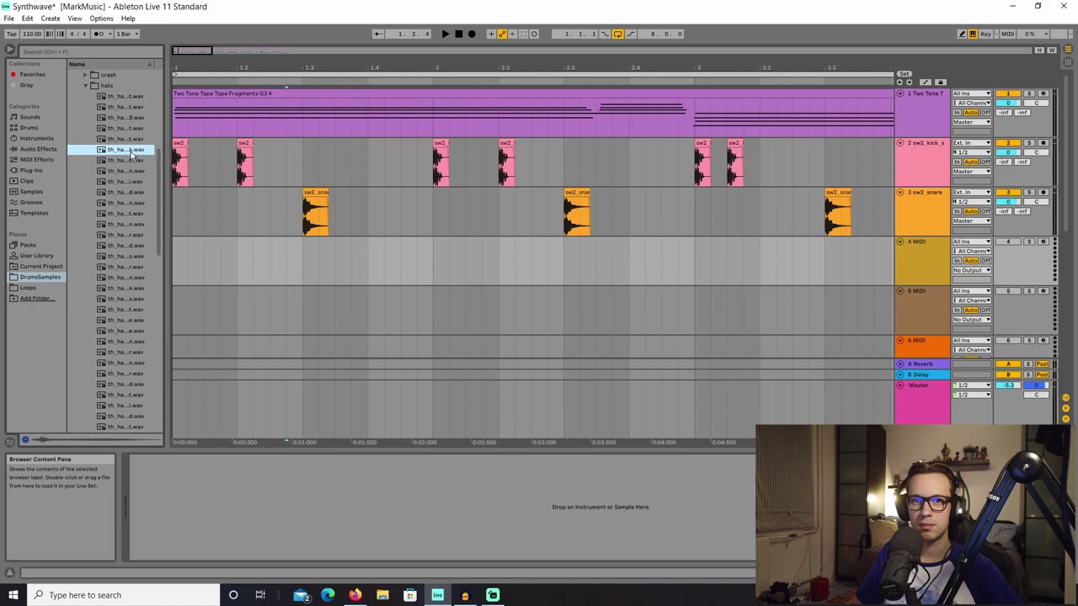
click(133, 140)
click(132, 128)
click(131, 117)
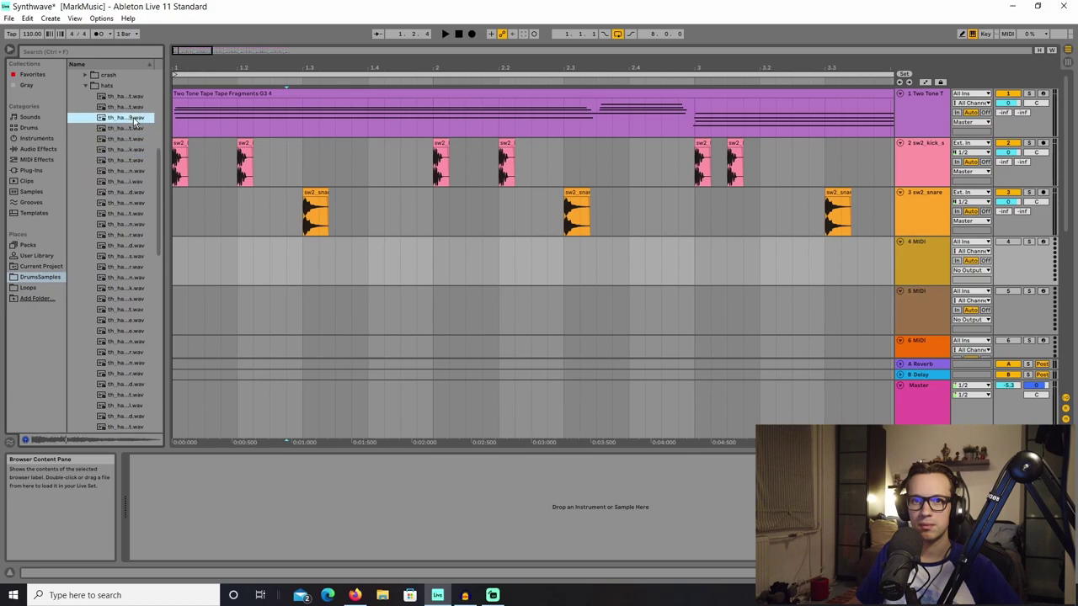
click(132, 107)
Step: Audition hat samples in the lower half of the Terrace House hats folder
scroll(132, 314, down, 3)
scroll(132, 314, down, 4)
click(131, 320)
click(128, 330)
click(141, 341)
scroll(142, 345, down, 3)
click(131, 273)
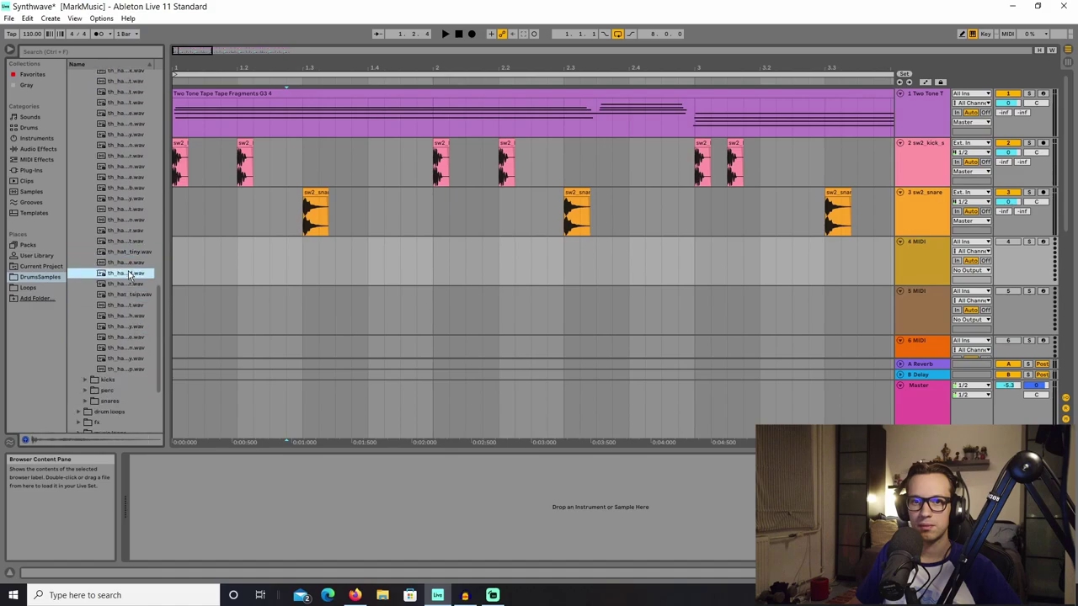
Step: Audition the Terrace House hats from th_hat_tsip to the last sample in the folder
click(130, 295)
click(136, 305)
click(137, 316)
click(136, 326)
click(136, 337)
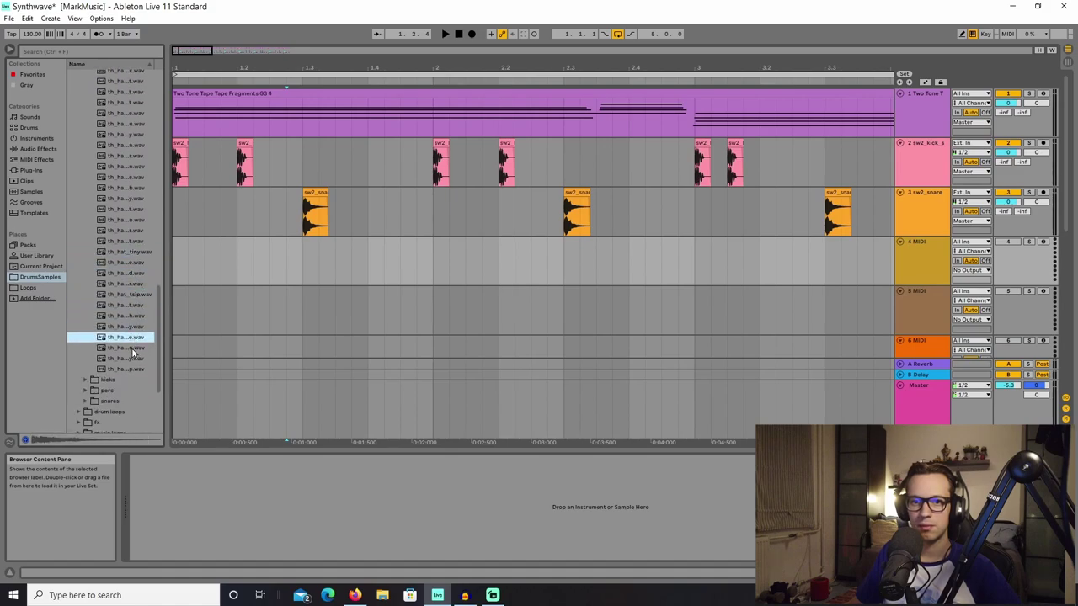
click(133, 349)
click(133, 357)
click(134, 369)
Step: Recheck a few earlier Terrace House hat samples and collapse the Terrace House pack
click(128, 212)
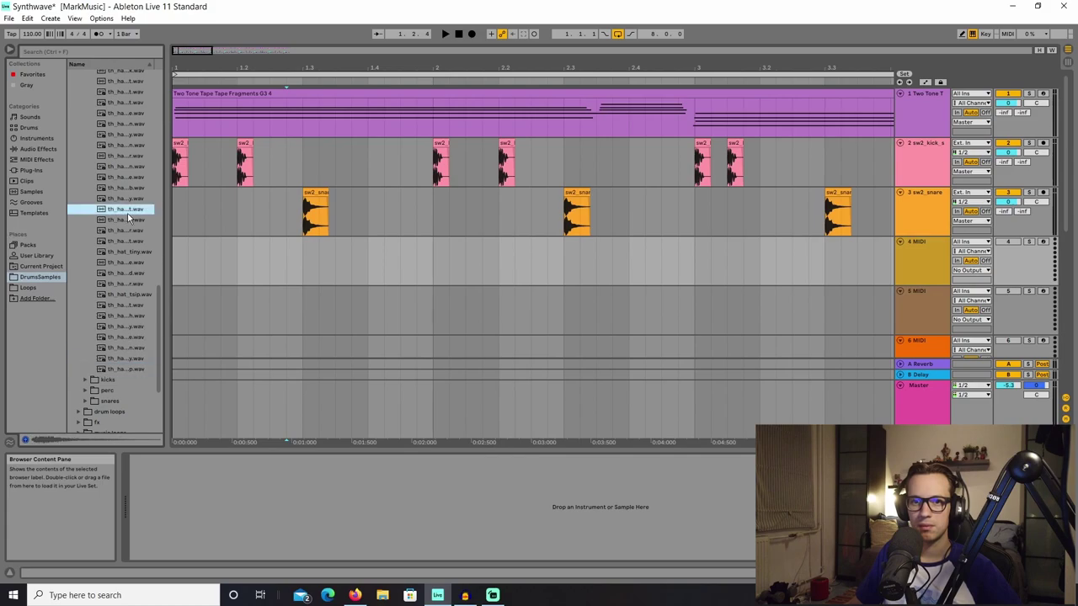
click(131, 187)
click(130, 178)
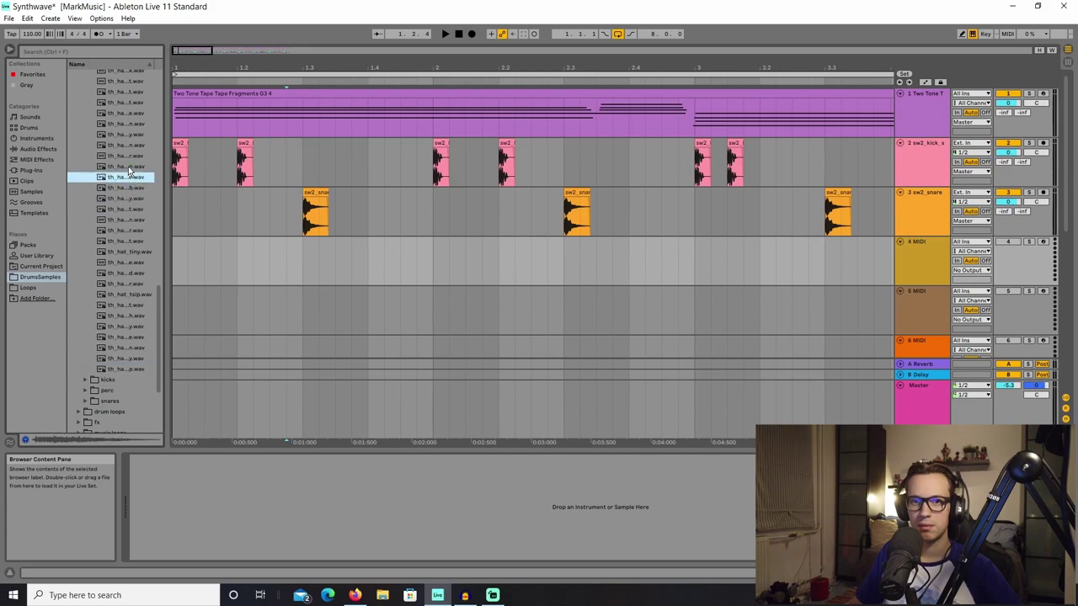
scroll(118, 174, up, 10)
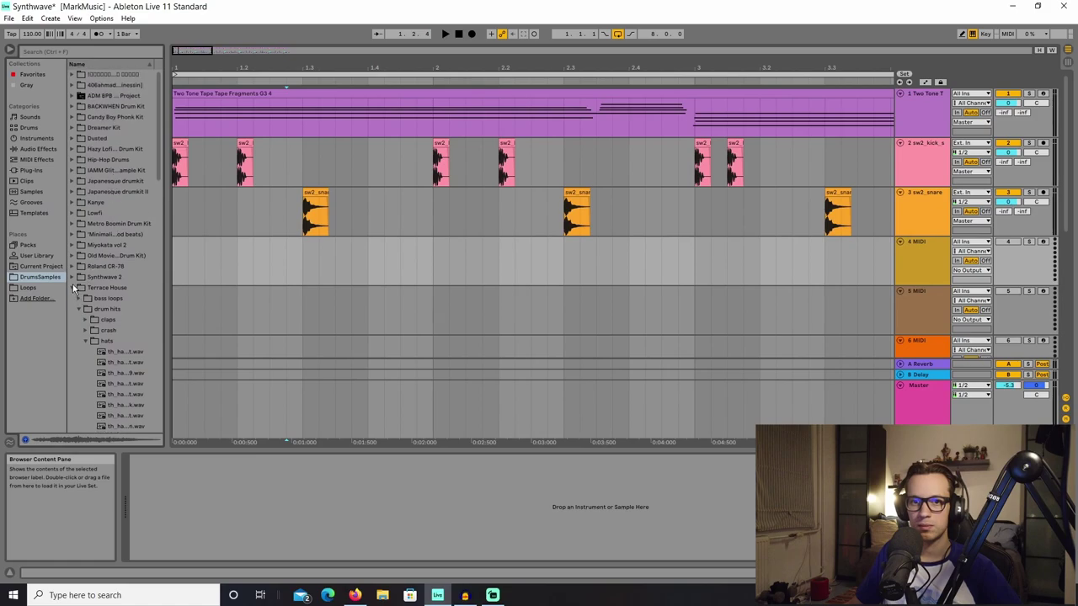
click(74, 288)
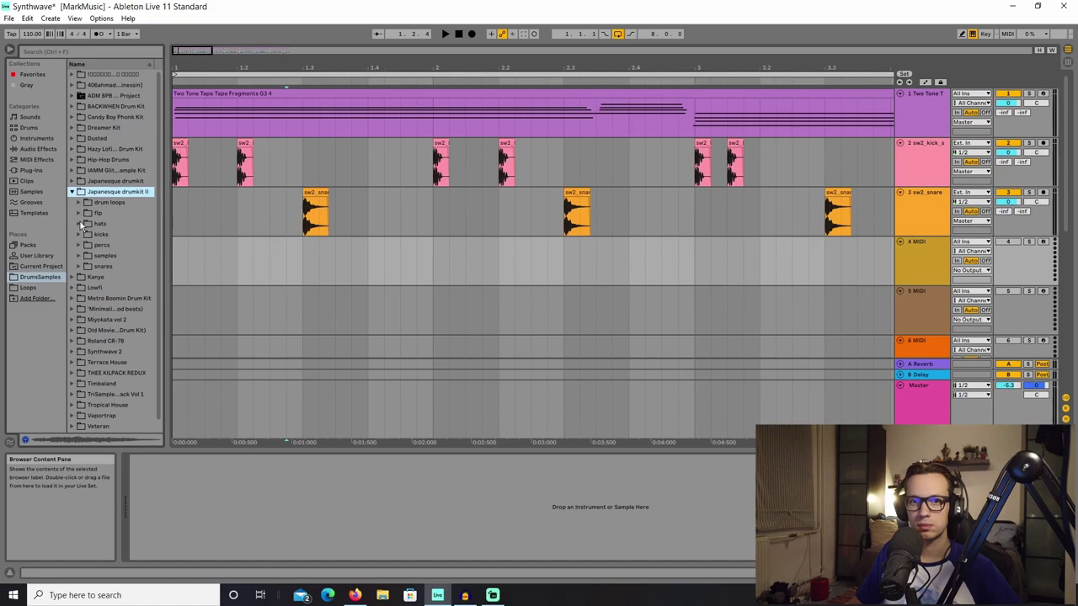
Step: Open the hats folder of Japanesque drumkit II and audition its samples, including high, low fidelity and somber
click(81, 225)
click(102, 244)
click(106, 255)
click(118, 268)
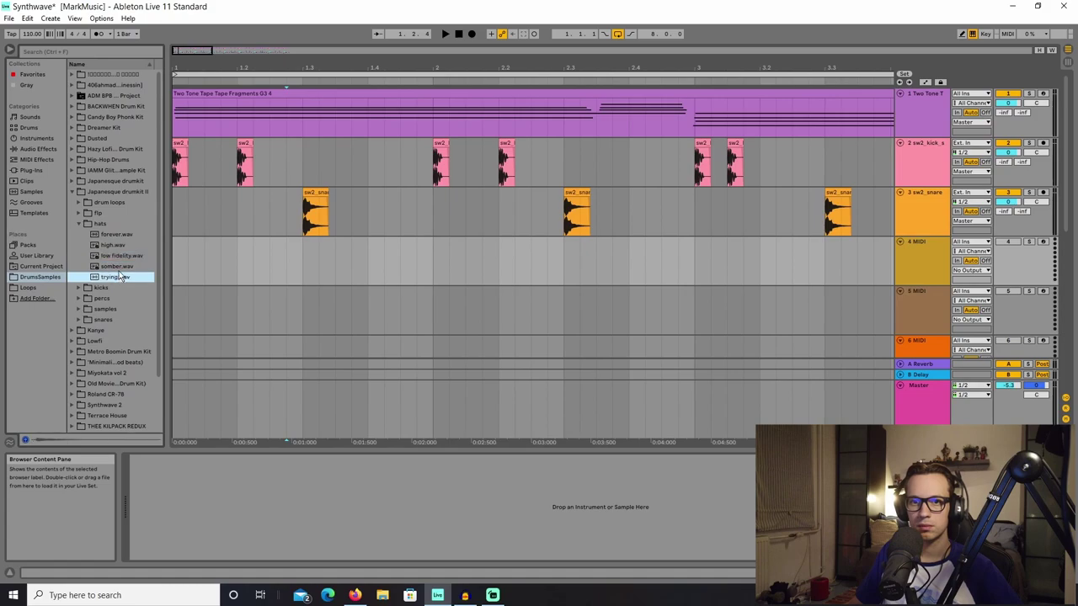
Step: Collapse Japanesque drumkit II and open the Hihat folder within the Drum Hits of the Drums category
click(81, 225)
click(72, 193)
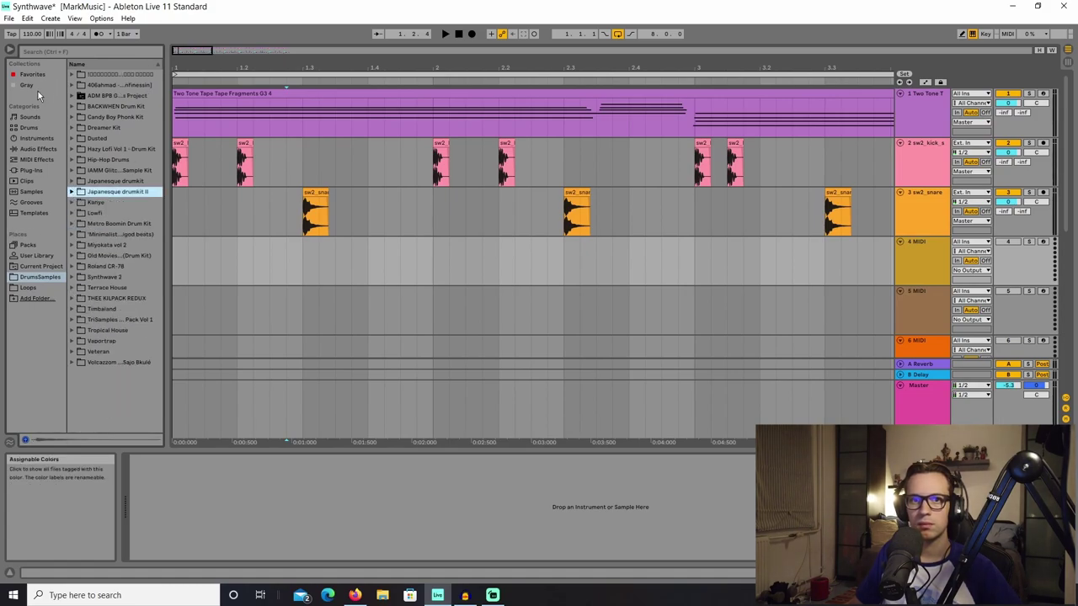
click(30, 117)
click(31, 128)
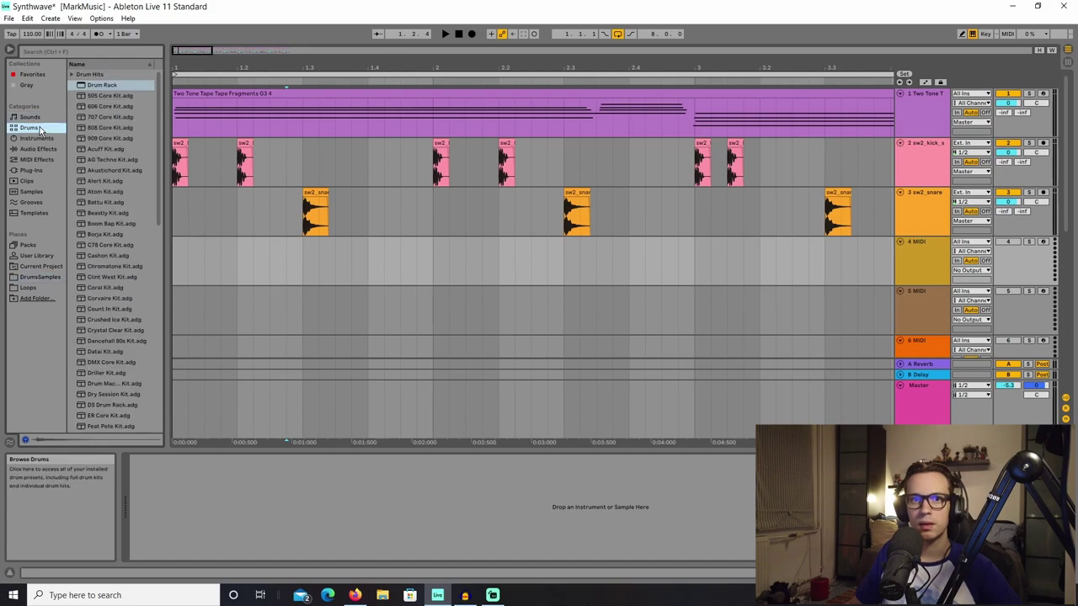
click(72, 75)
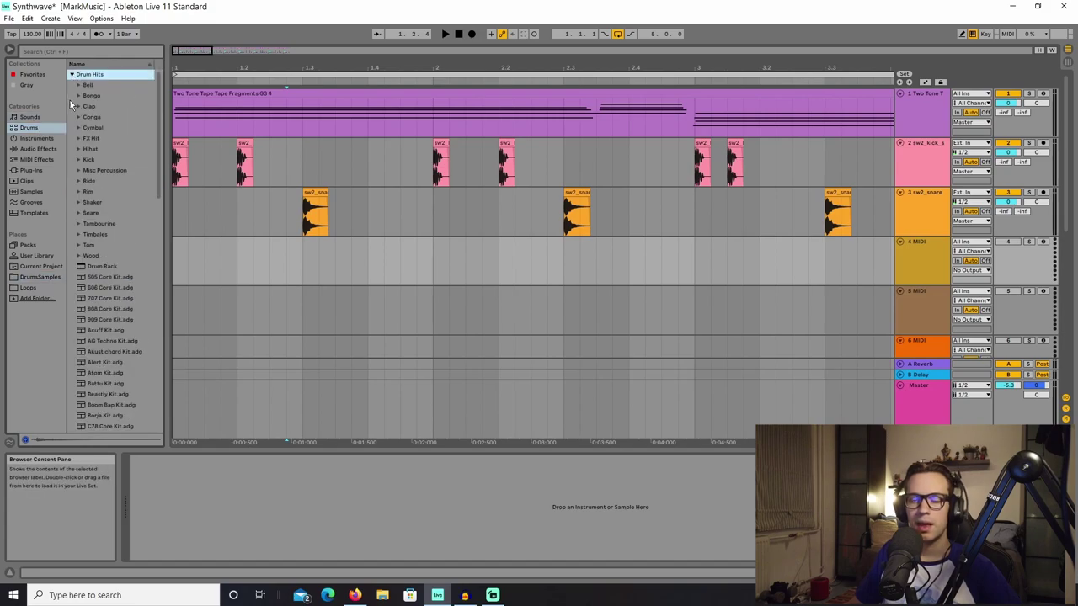
click(77, 148)
click(77, 149)
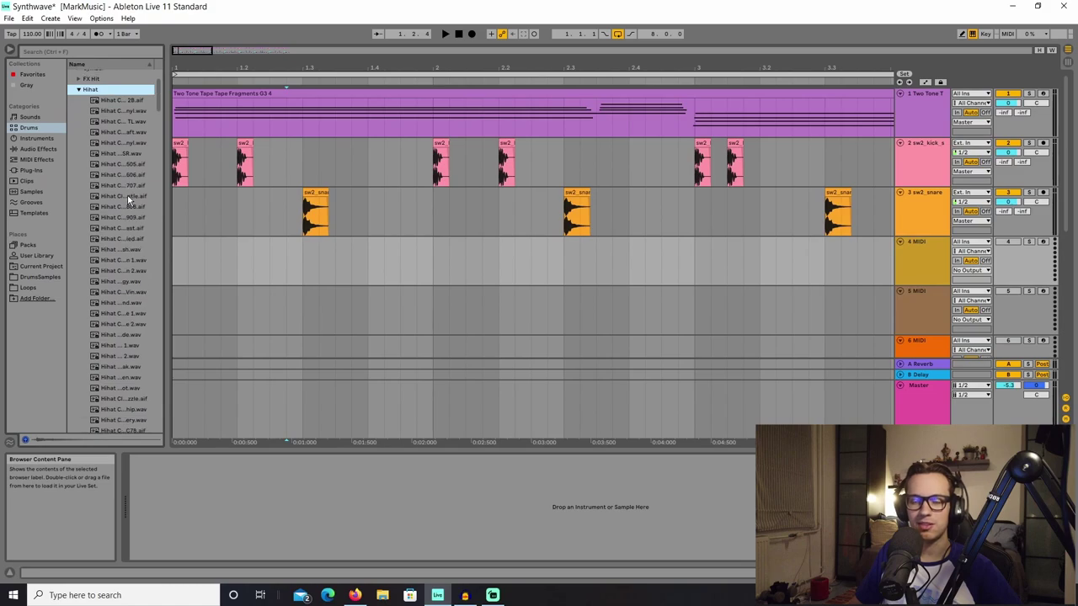
Step: Audition the closed hi-hat samples in the upper part of the folder, comparing the 505, 606, 707 and 909
click(128, 164)
click(135, 175)
click(139, 186)
click(140, 175)
click(141, 165)
click(134, 176)
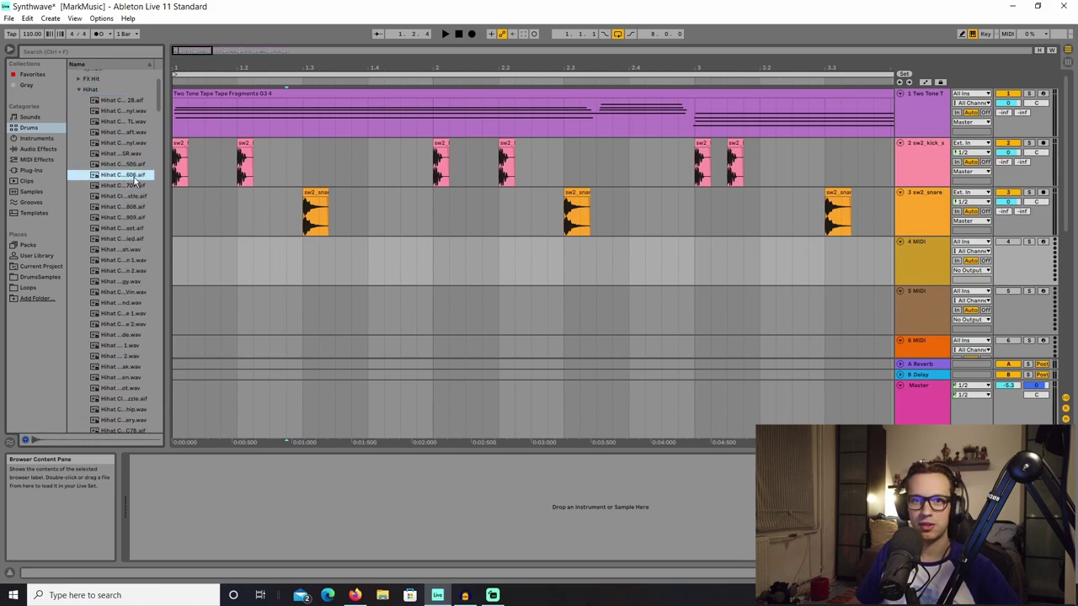
click(132, 217)
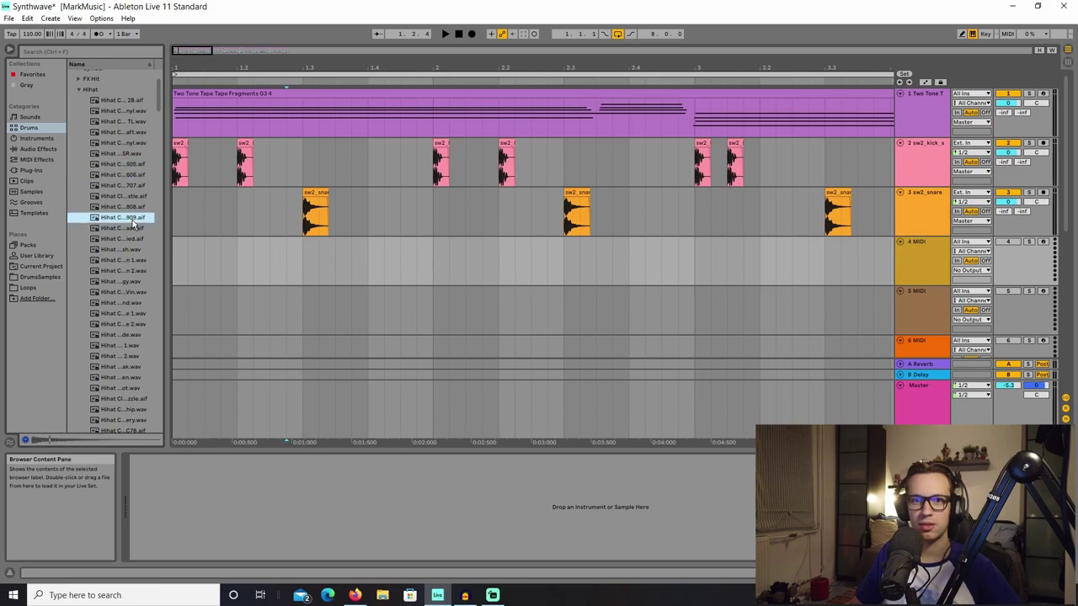
click(134, 228)
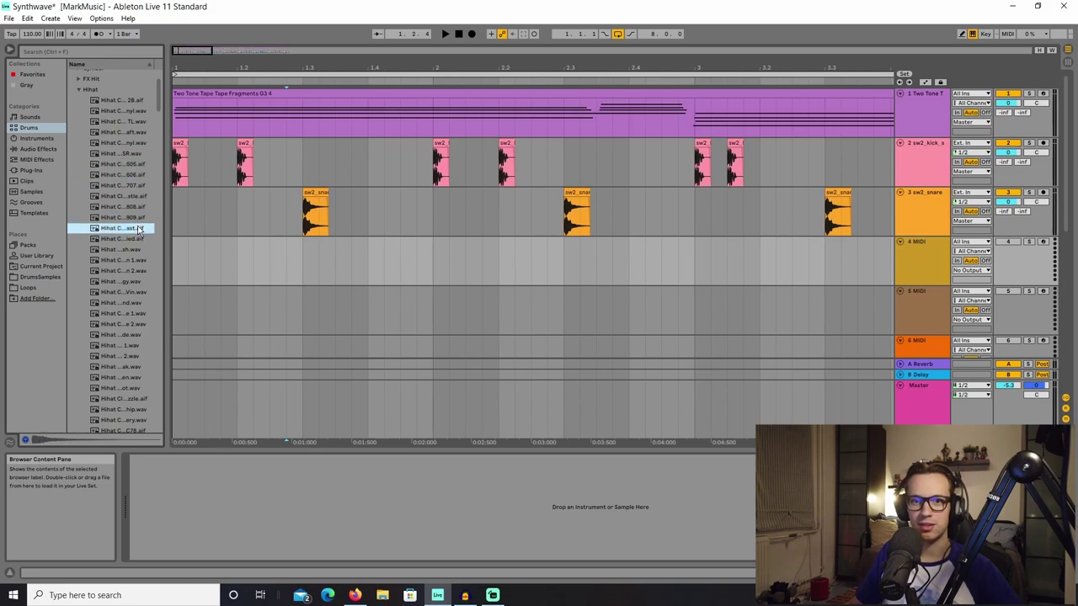
Step: Audition several closed hi-hat samples further down the list, including the C78, and return to the start of the folder
click(133, 324)
click(135, 314)
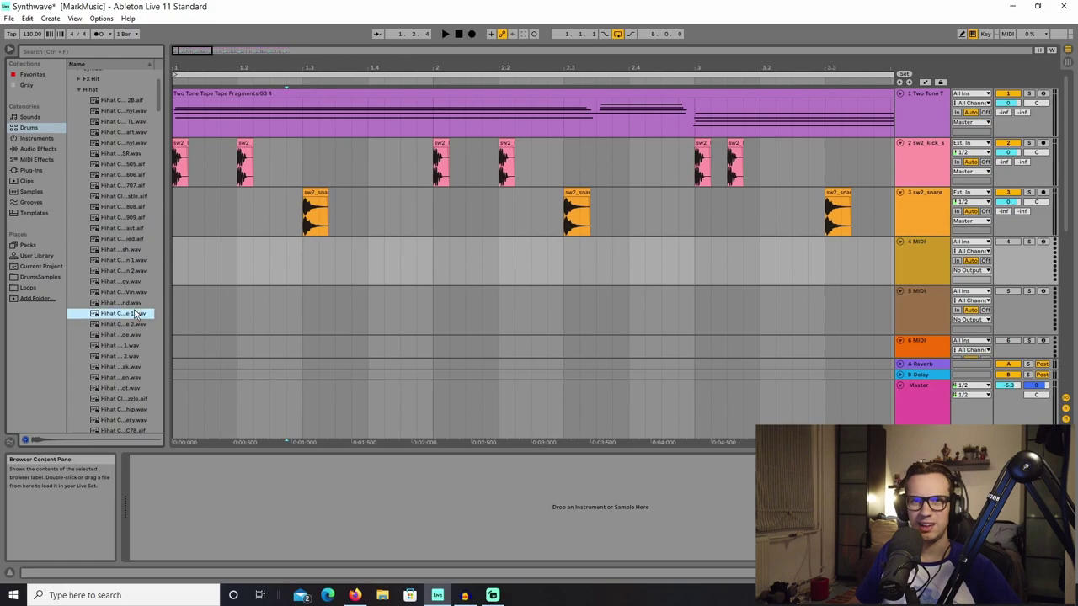
scroll(131, 316, down, 2)
click(132, 337)
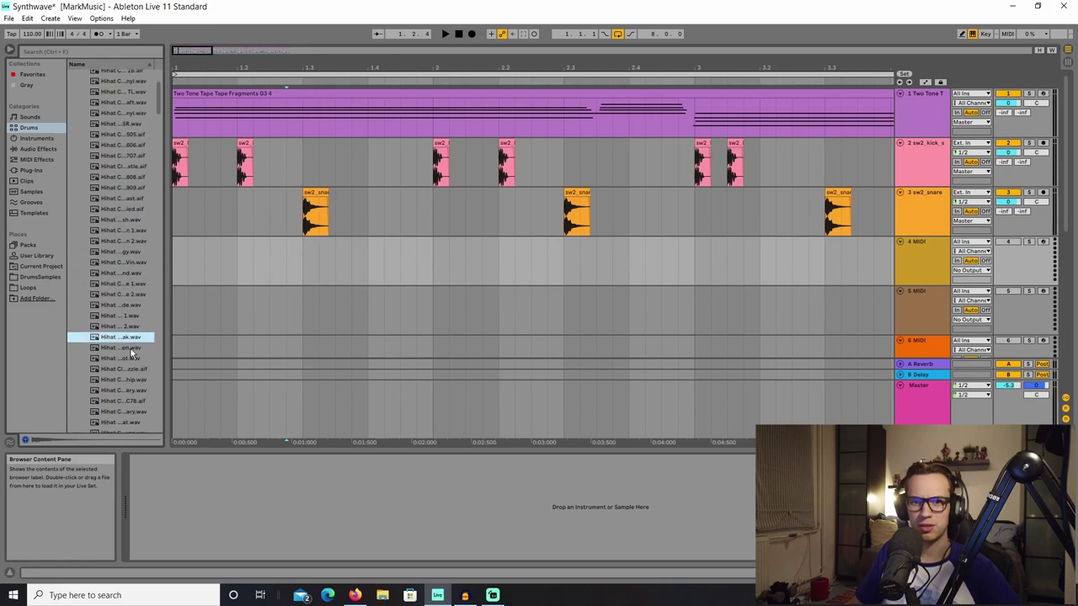
click(131, 380)
click(132, 400)
scroll(104, 246, up, 5)
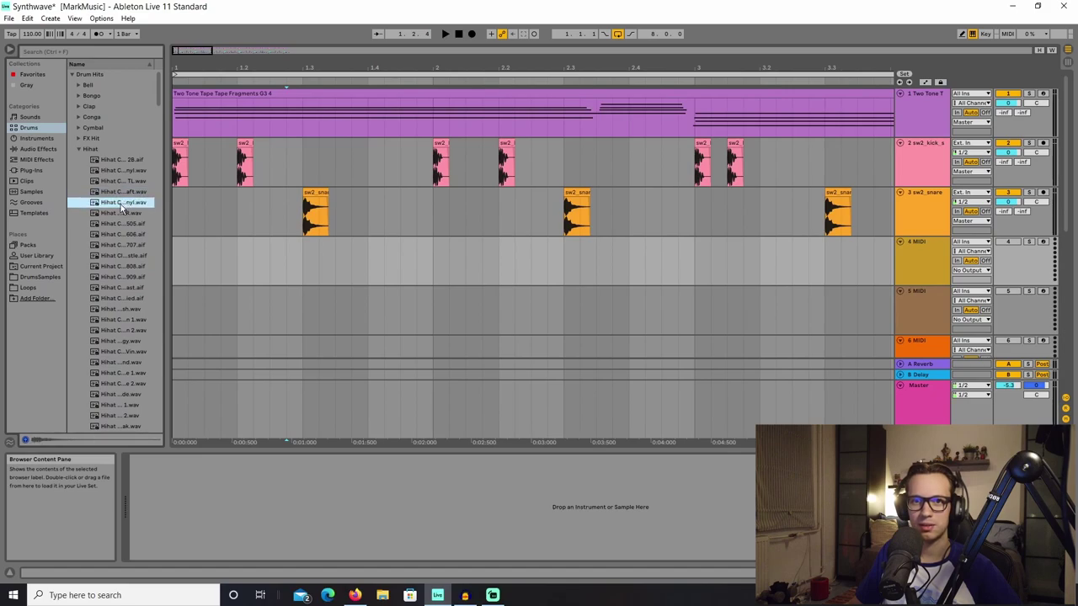
Step: Place Hihat Closed 606 at the start of track 4, repeat it at 1.1.3 and 1.2, and play the pattern
drag(123, 239, 188, 235)
click(180, 242)
click(181, 240)
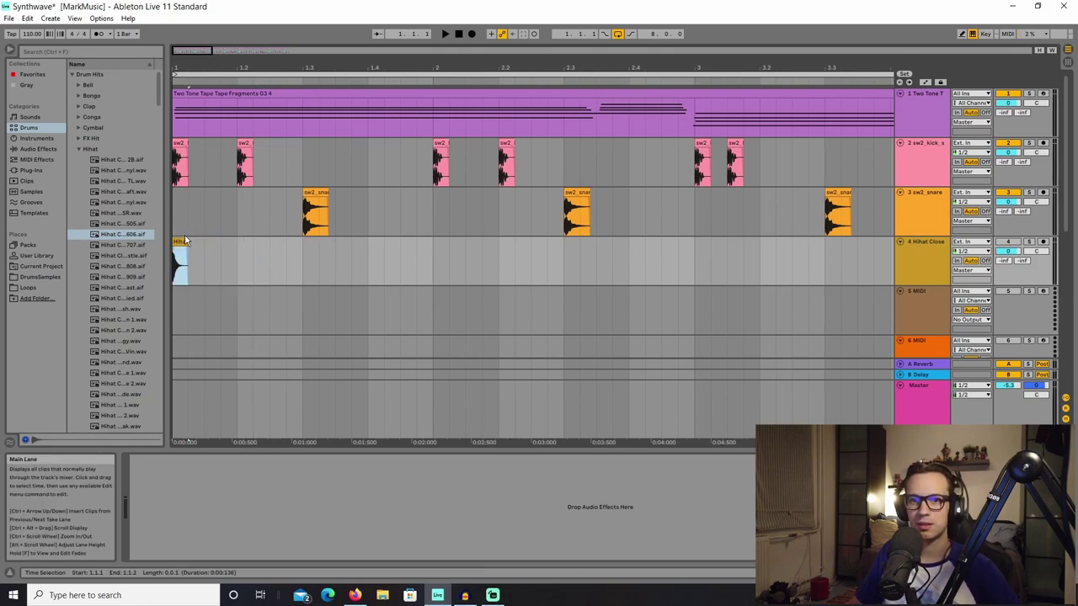
key(ctrl+d)
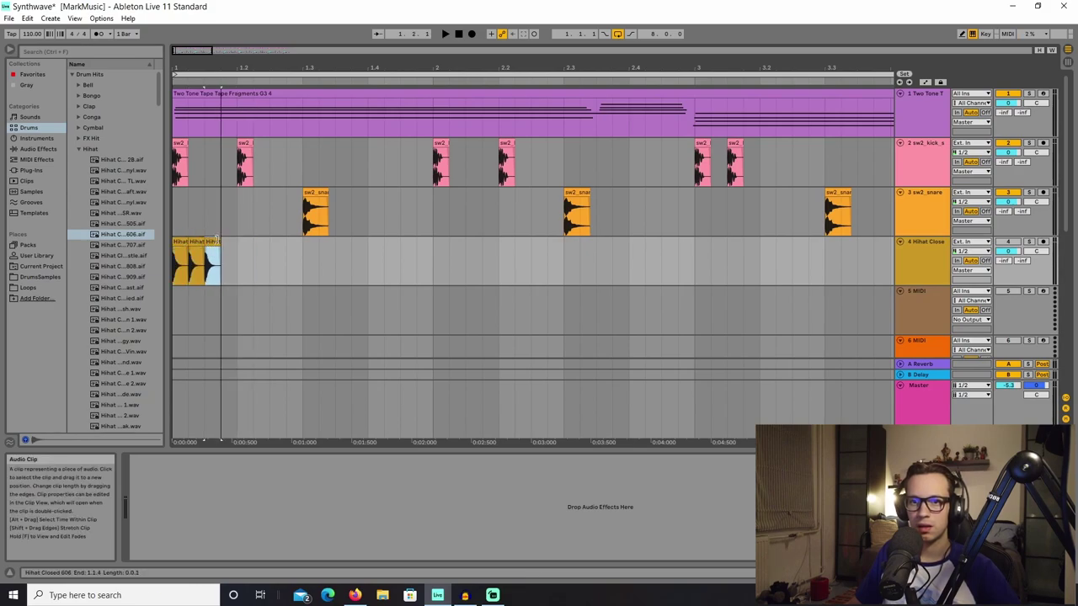
mouse_move(216, 239)
mouse_down()
mouse_move(266, 241)
mouse_move(209, 239)
mouse_up()
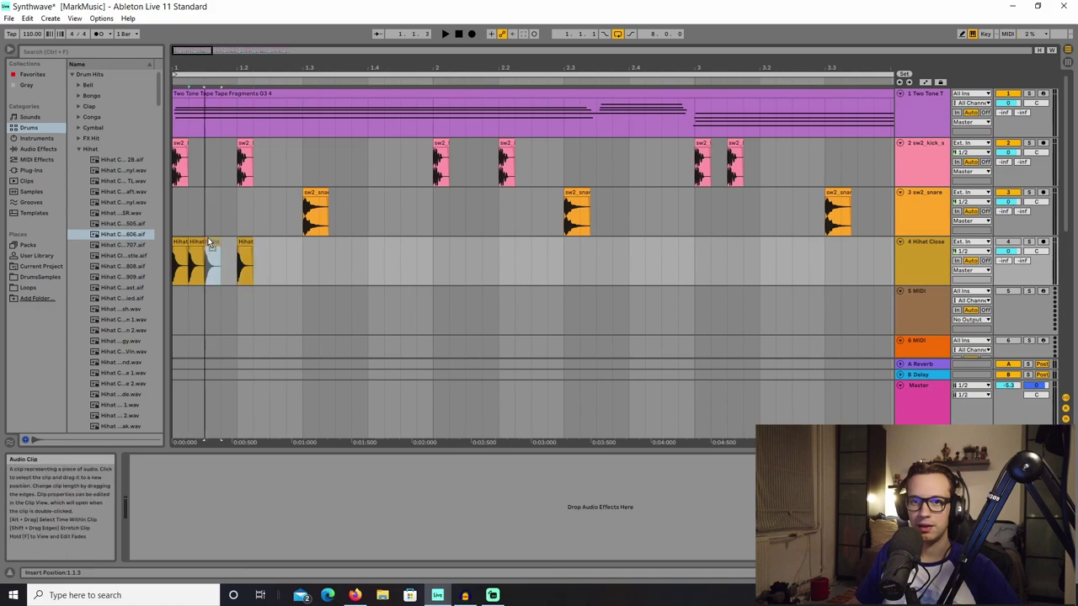
click(445, 35)
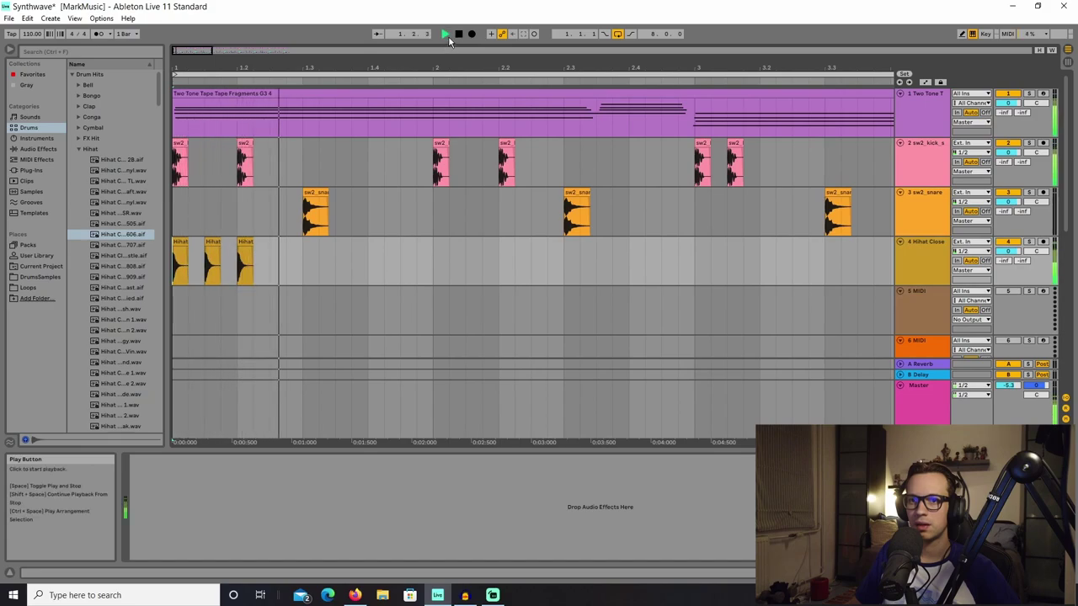
Step: Fill the gaps between the first closed hats with duplicates to make a sixteenth-note run, and play it back
click(178, 242)
key(ctrl+d)
key(ctrl+d)
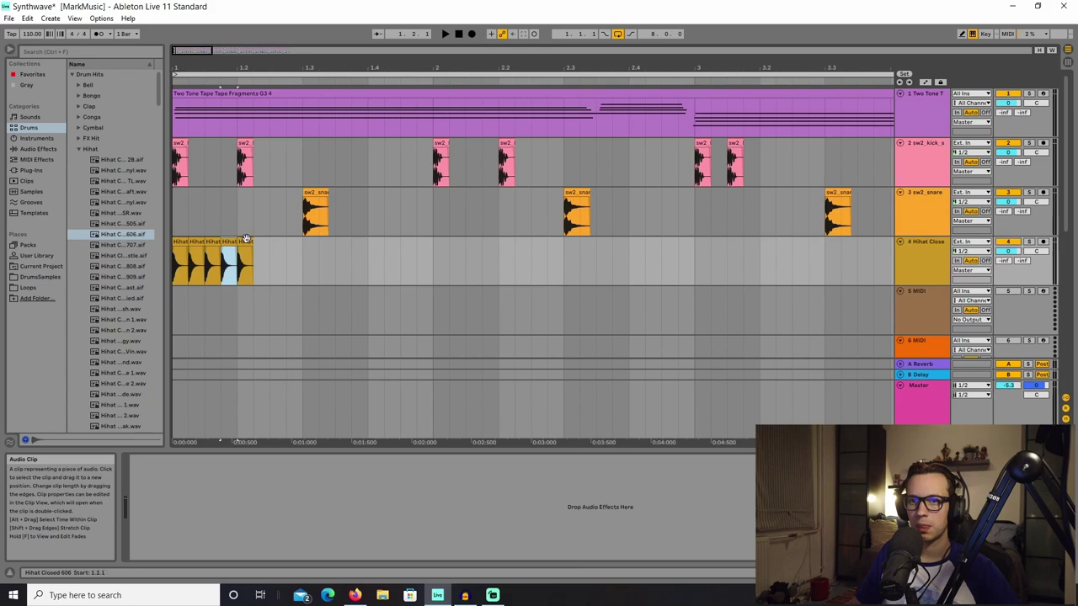
click(446, 35)
click(445, 35)
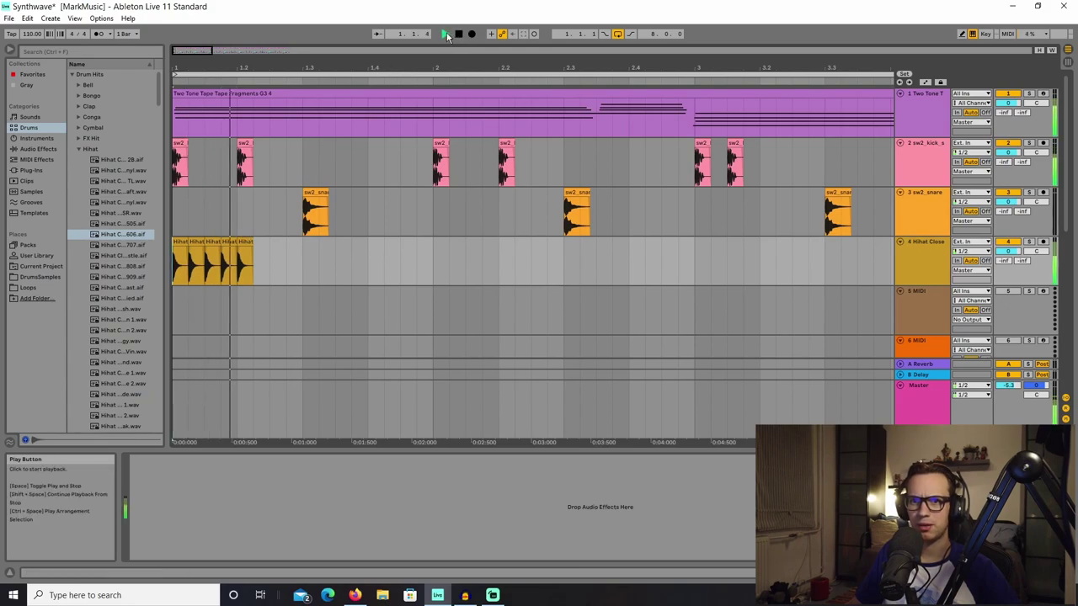
click(194, 244)
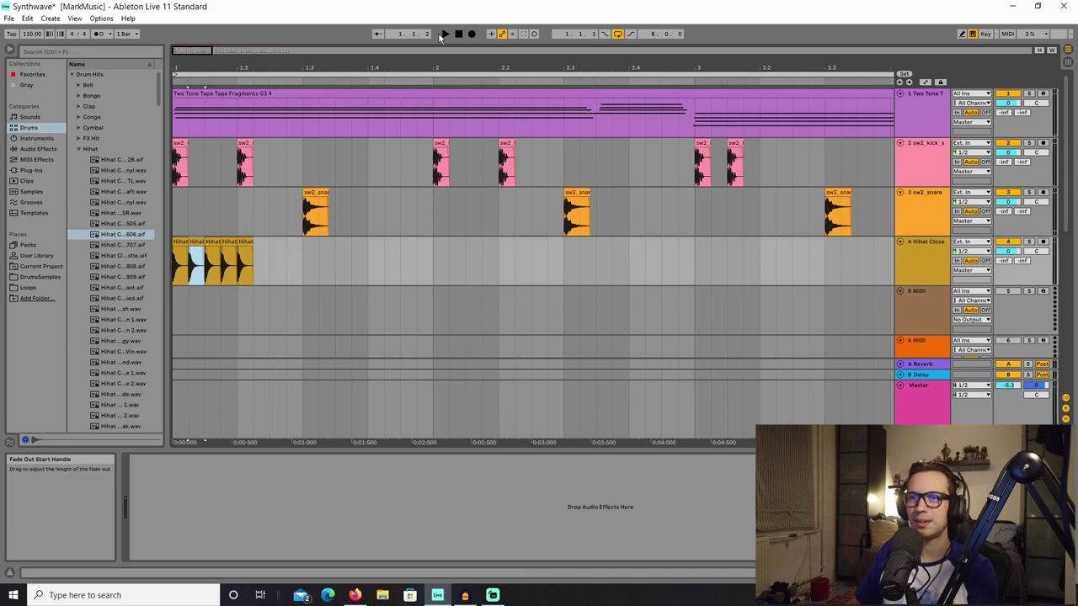
click(443, 35)
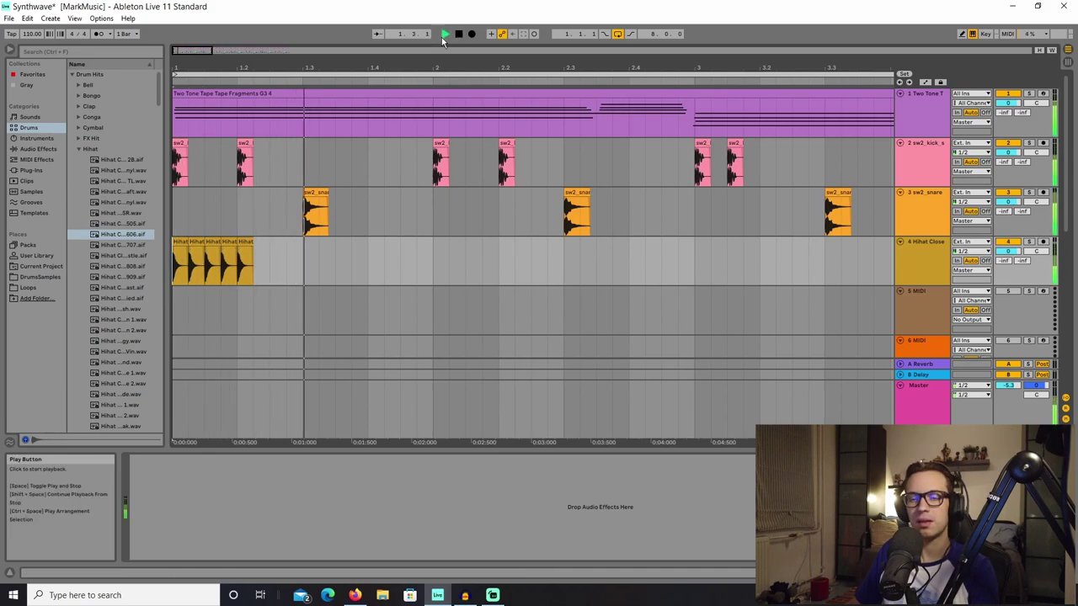
click(458, 34)
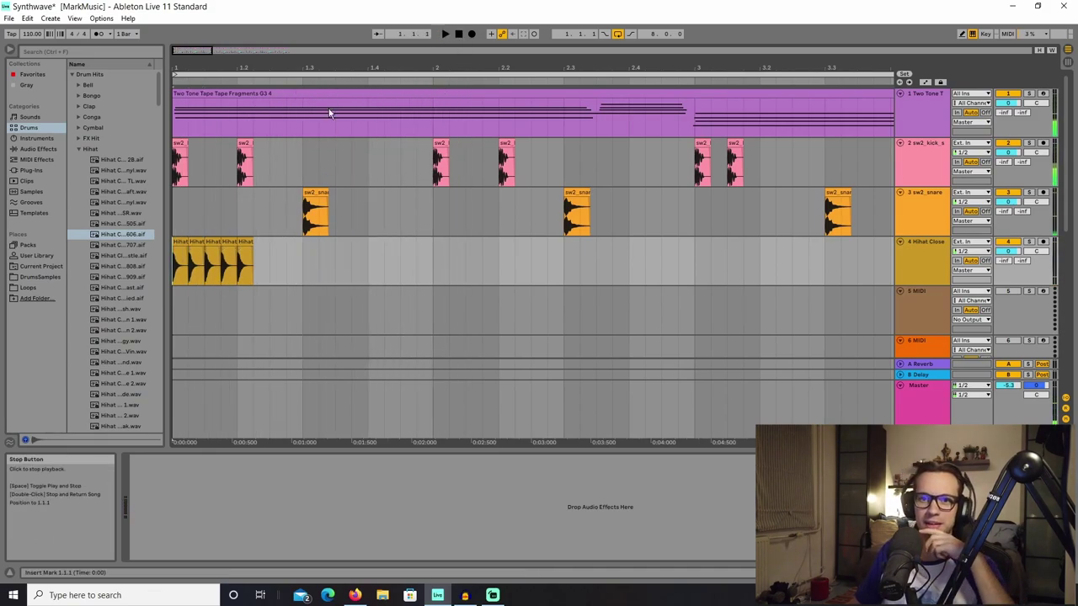
Step: Audition more hi-hat samples from the 505 and 707 area down through the middle of the Hihat folder
click(128, 246)
scroll(130, 332, down, 5)
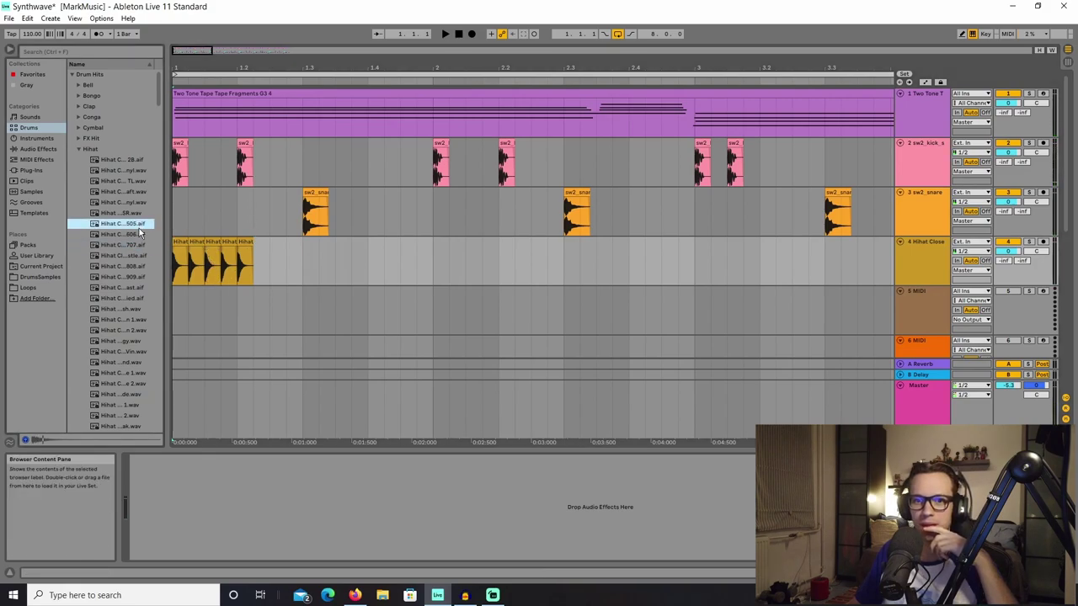
click(126, 336)
scroll(128, 341, down, 3)
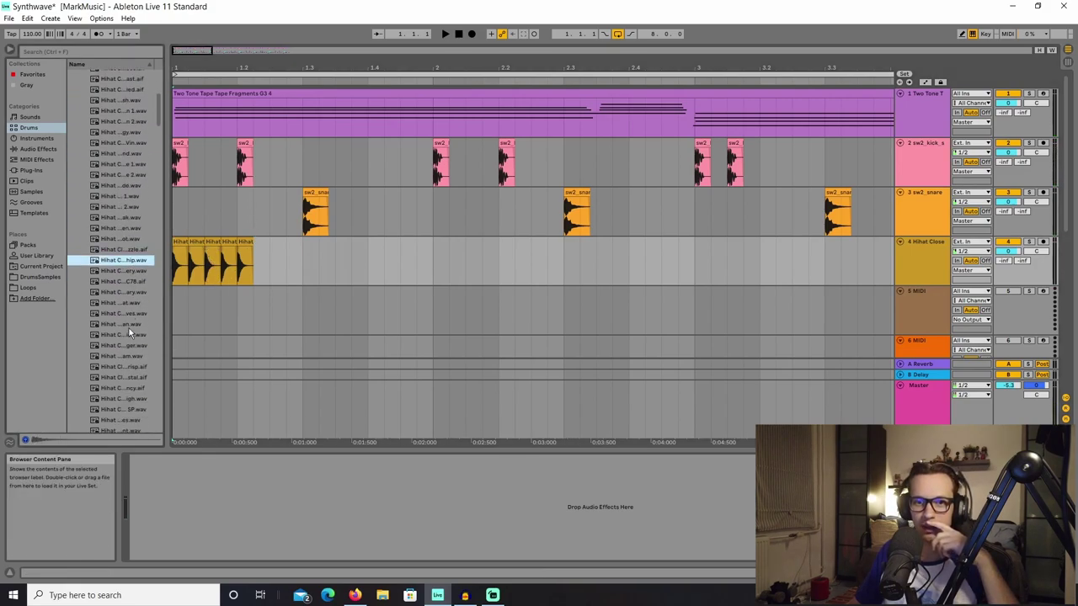
scroll(125, 361, down, 1)
click(125, 370)
scroll(127, 367, down, 3)
click(127, 364)
scroll(127, 357, down, 4)
scroll(118, 277, up, 10)
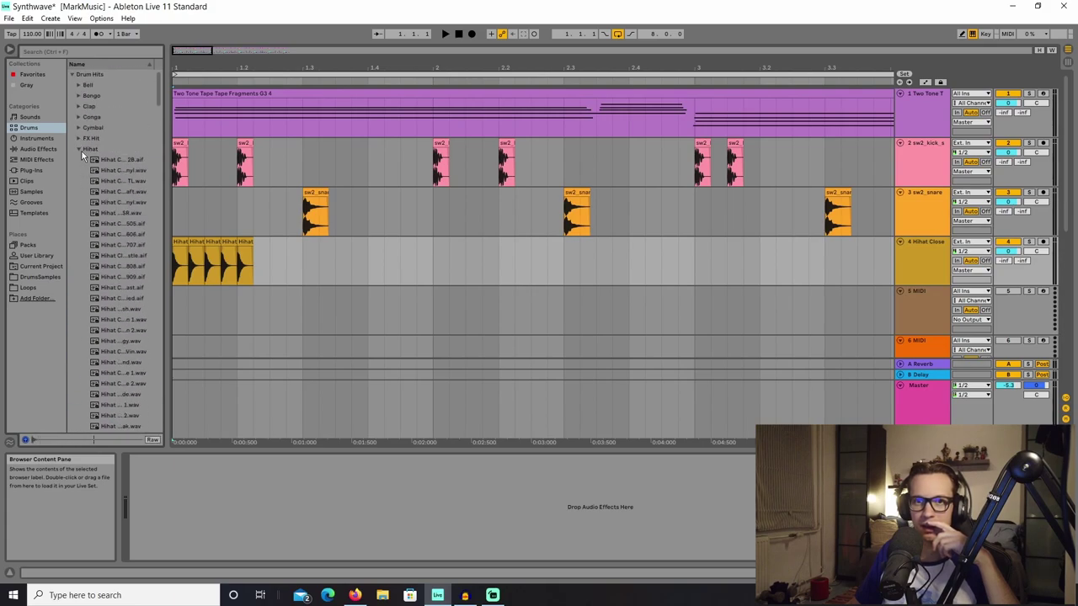
Step: Browse deep into the Hihat folder and audition samples there for a second hi-hat sound
click(82, 151)
click(81, 150)
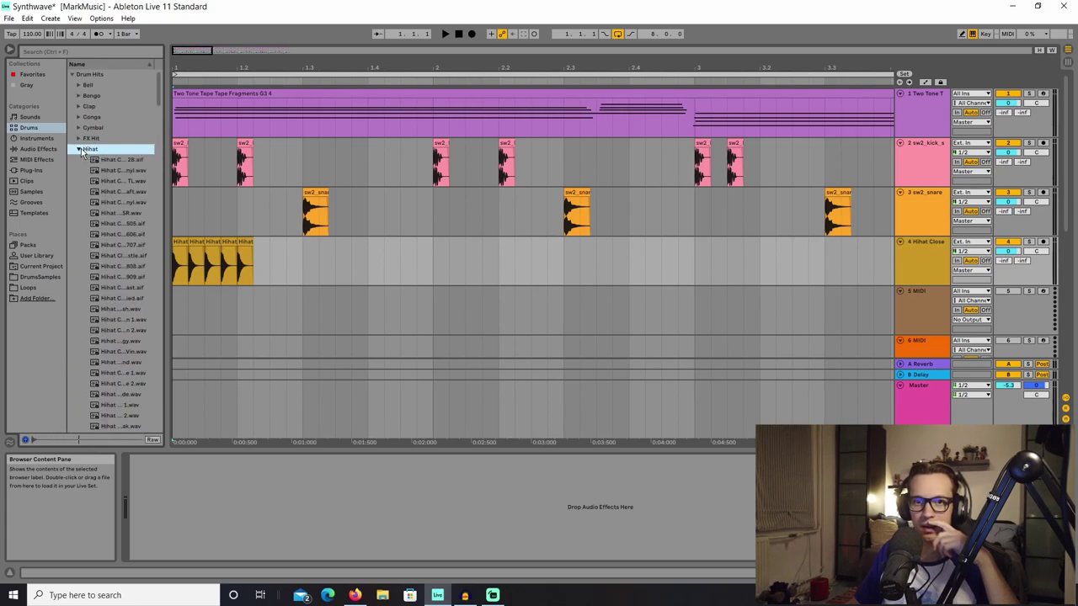
scroll(124, 260, down, 20)
click(125, 362)
scroll(125, 363, down, 1)
scroll(126, 364, down, 1)
click(127, 364)
scroll(132, 360, down, 3)
click(134, 358)
scroll(130, 357, down, 6)
scroll(125, 316, up, 8)
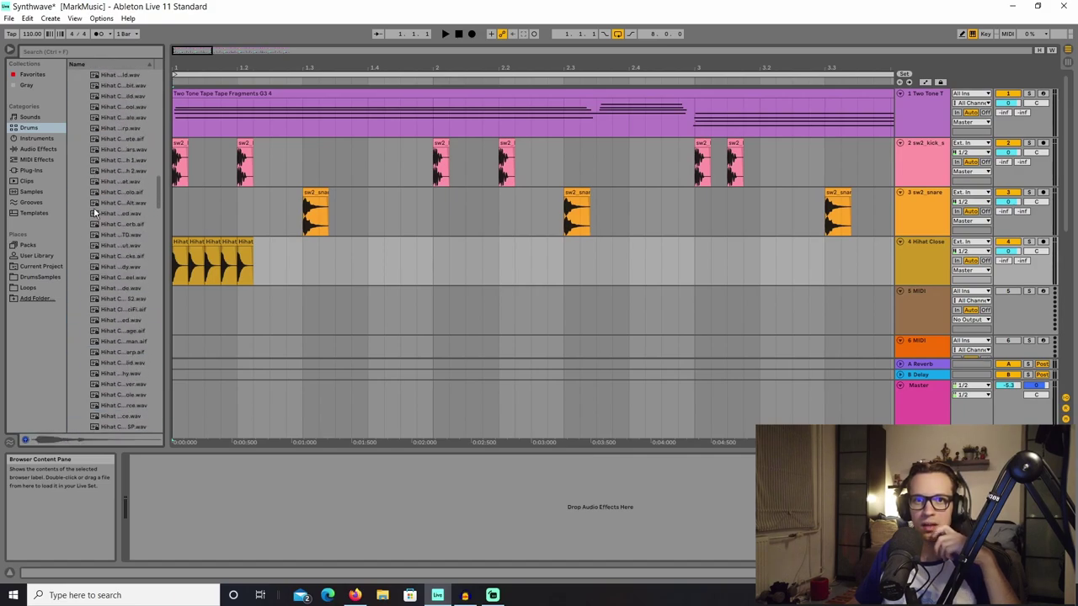
Step: Search the drum sounds for 606 and place Hihat Open 606 on track 5 at 1.2
click(90, 51)
text(606)
click(113, 127)
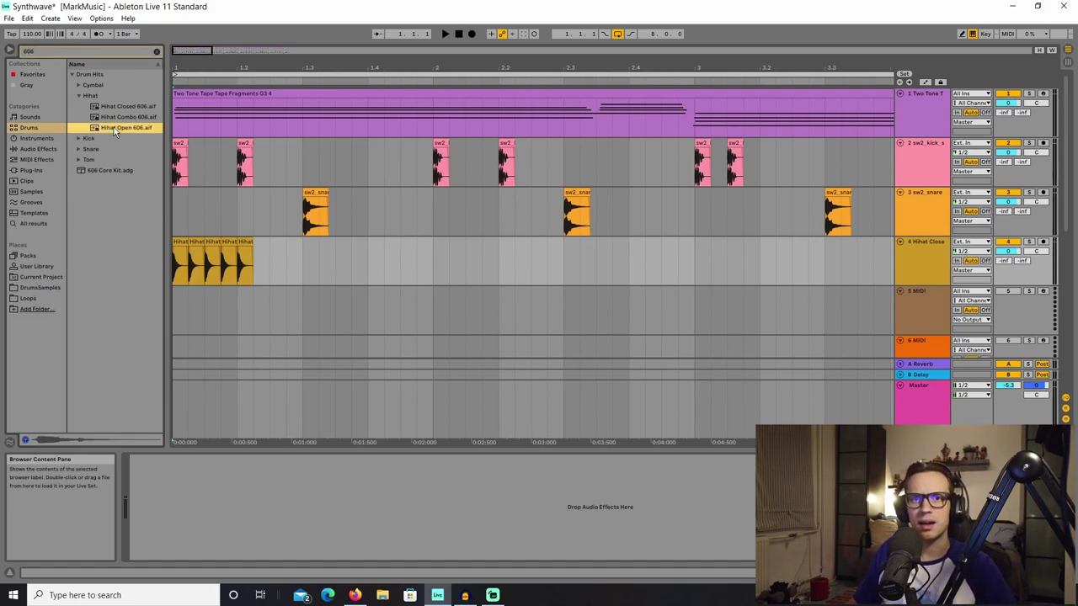
drag(119, 131, 240, 315)
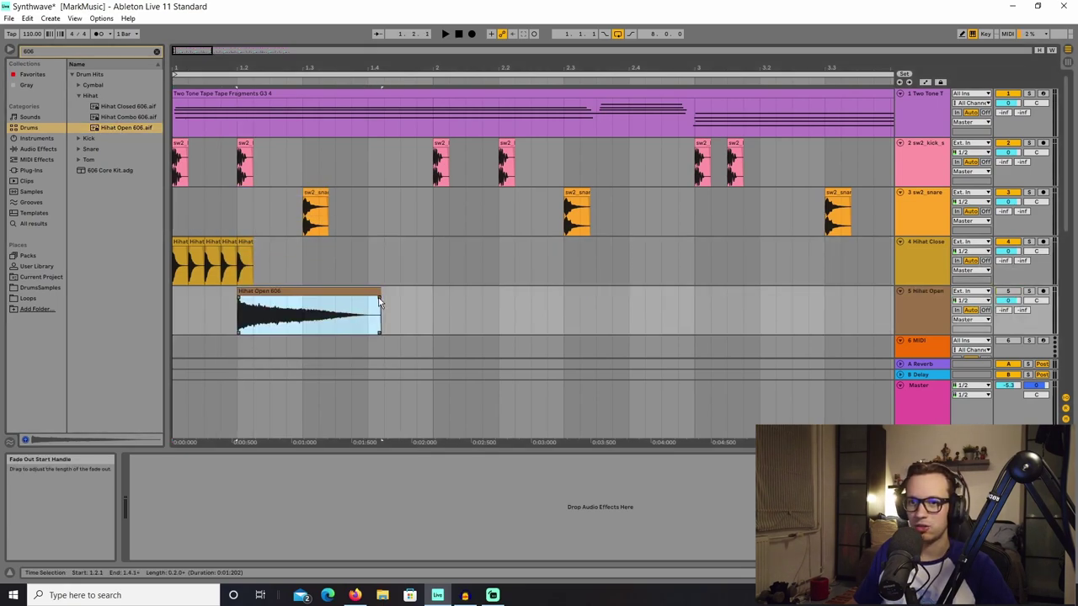
Step: Shorten the open hat clip to a sixteenth note and place it directly after the last closed hat
drag(379, 301, 272, 296)
key(space)
click(460, 34)
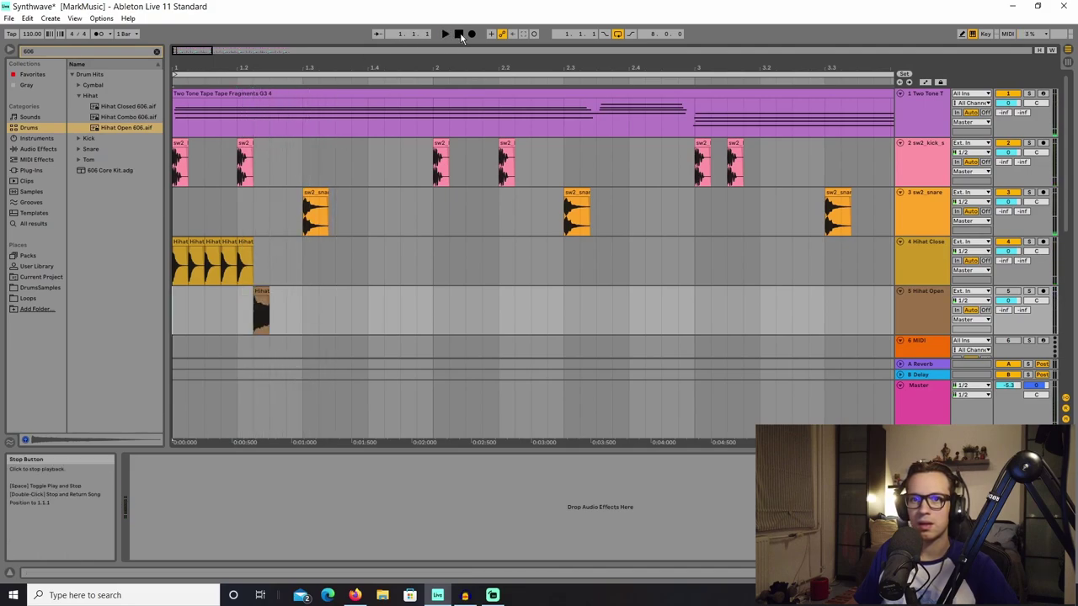
Step: Activate the open hat track and play the pattern from the start
click(451, 34)
key(space)
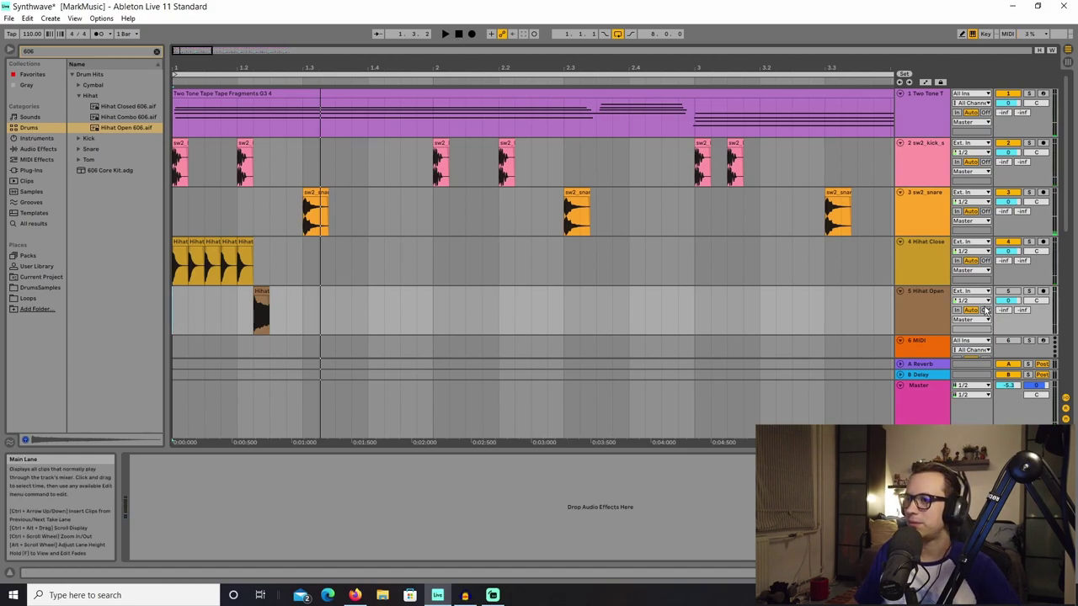
click(445, 35)
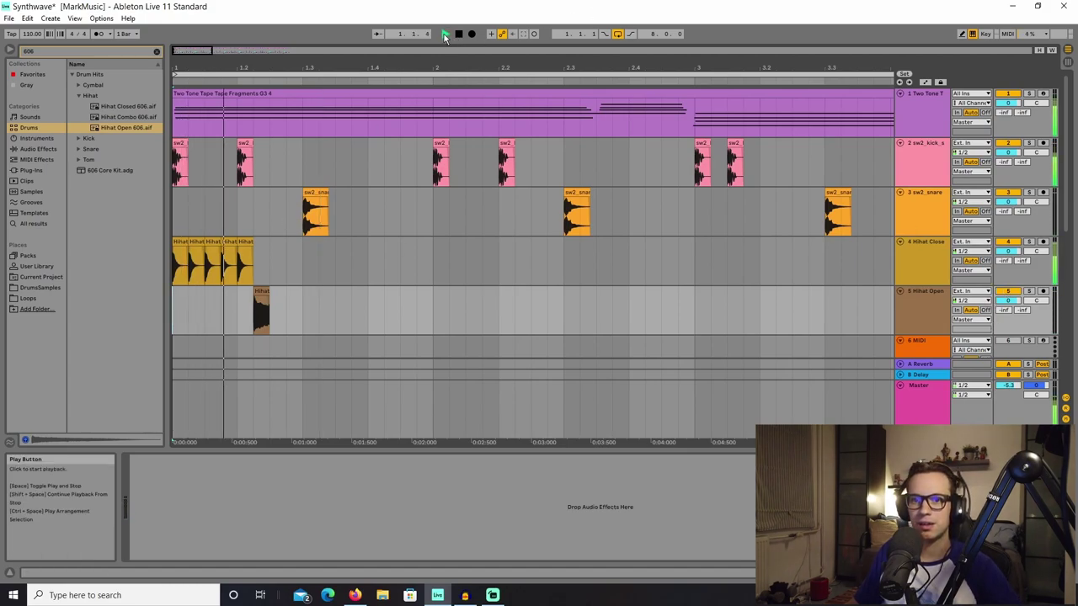
click(457, 35)
key(space)
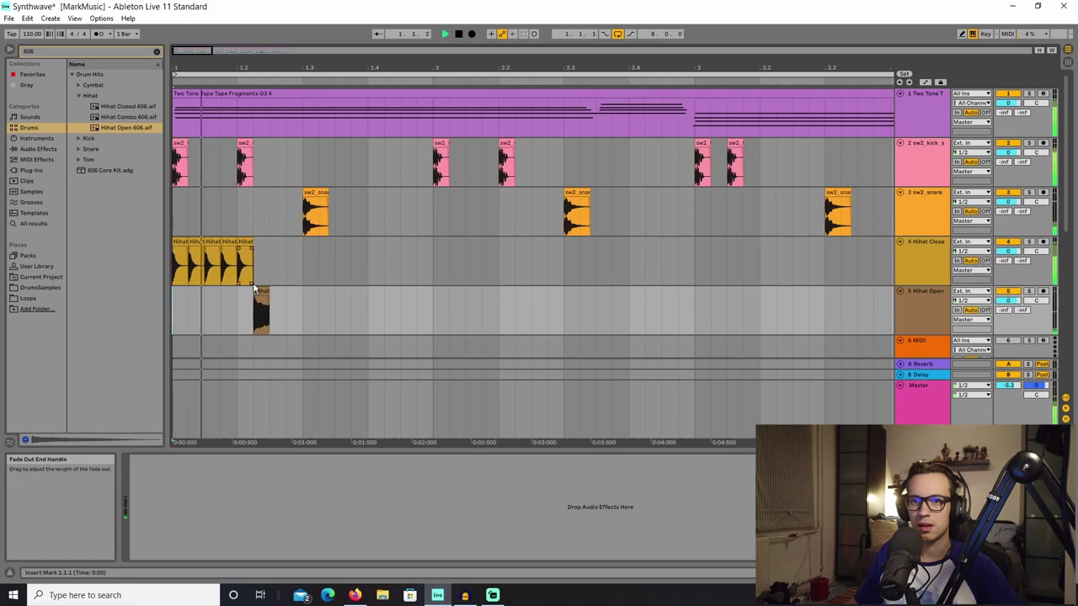
Step: Move the open hat clip one sixteenth later to 1.2.3 and listen to the pattern
drag(255, 289, 270, 290)
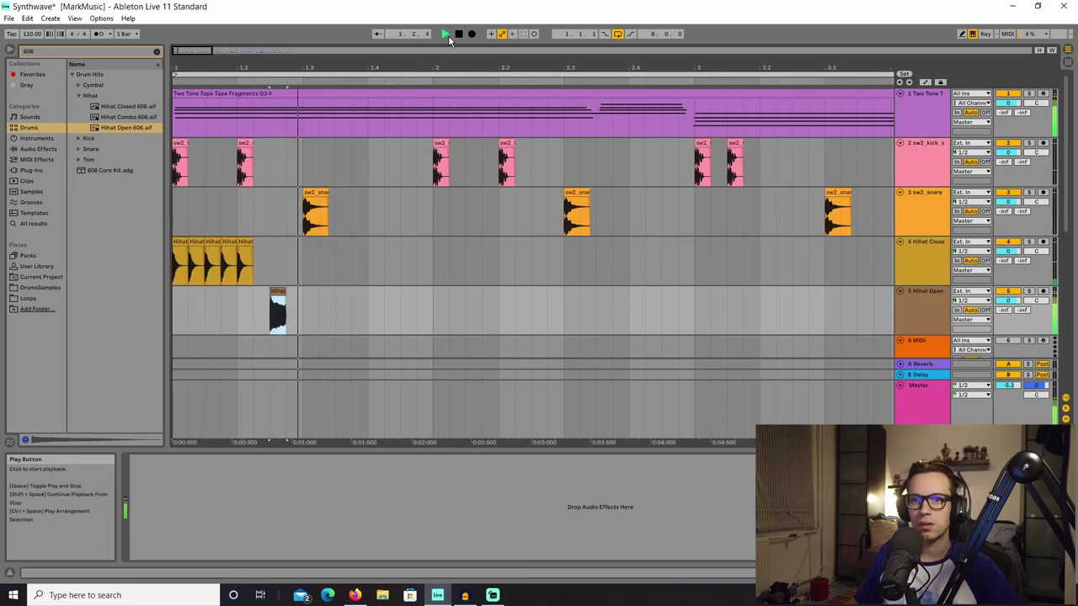
click(457, 34)
click(446, 35)
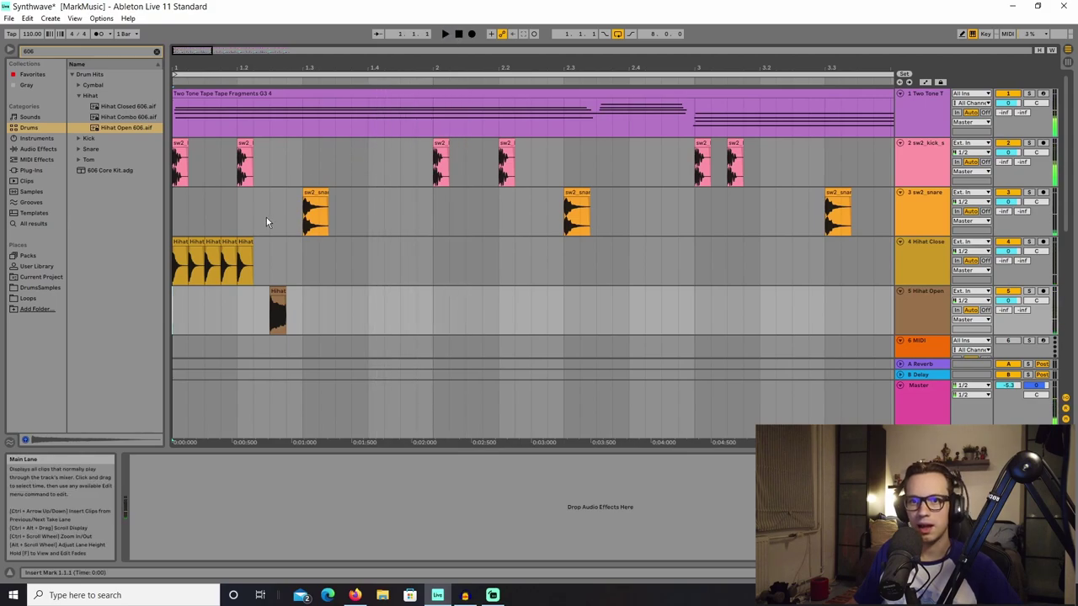
Step: Add closed hat clips on track 4 at 1.3, 1.3.3 and 1.4, and play the pattern from the start
click(245, 241)
drag(244, 239, 306, 251)
click(318, 253)
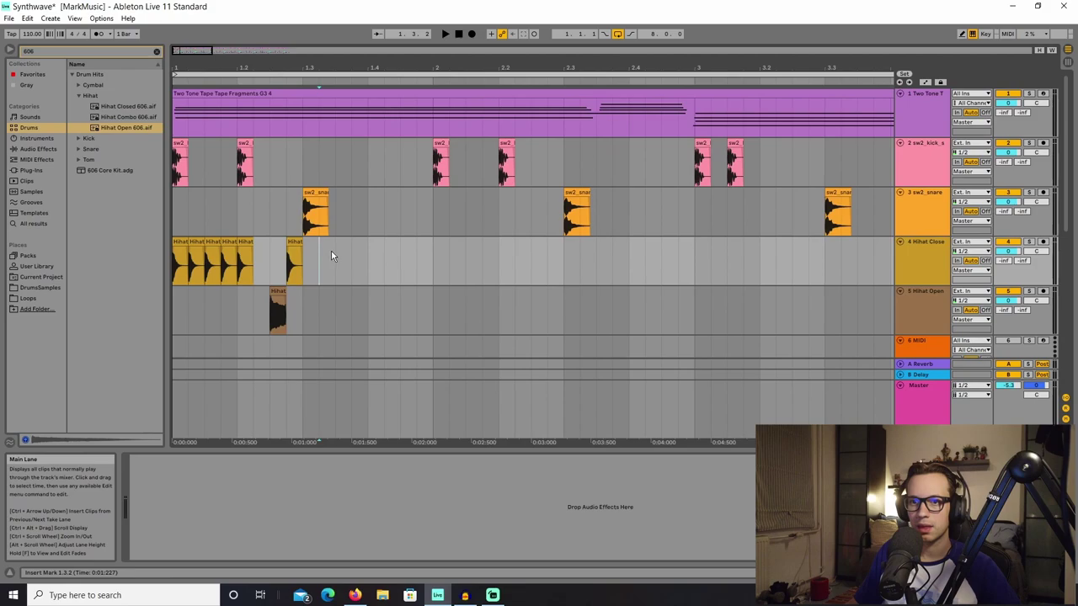
click(296, 243)
mouse_move(295, 243)
mouse_down()
mouse_move(377, 251)
mouse_move(310, 247)
mouse_up()
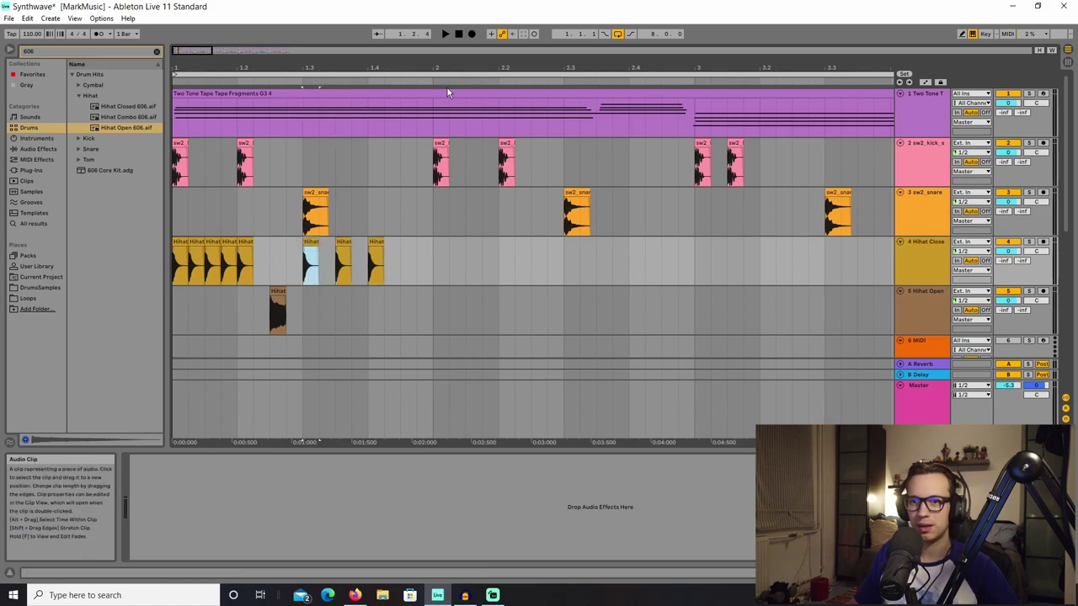
click(459, 34)
click(446, 34)
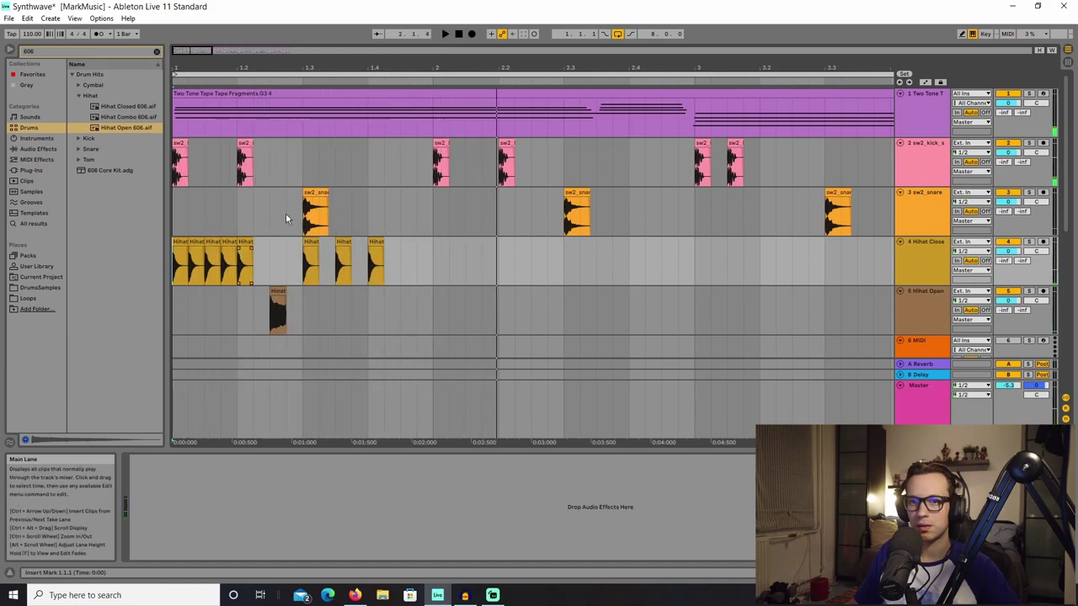
Step: Delete the closed hat clips at 1.1.2 and 1.1.4 on track 4 and play the pattern from the start
click(196, 262)
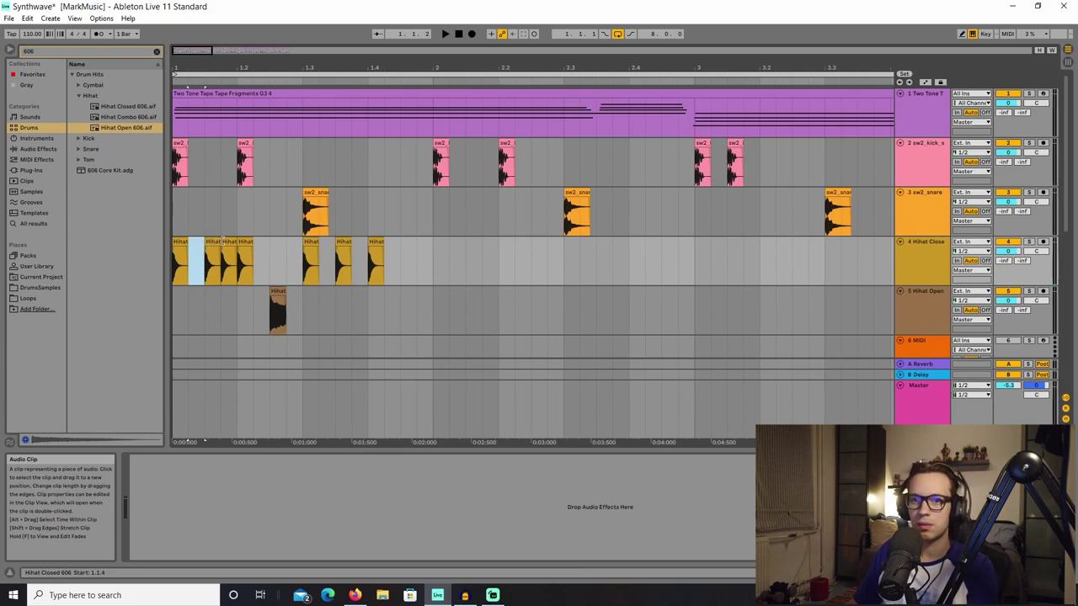
click(224, 243)
key(Delete)
click(444, 36)
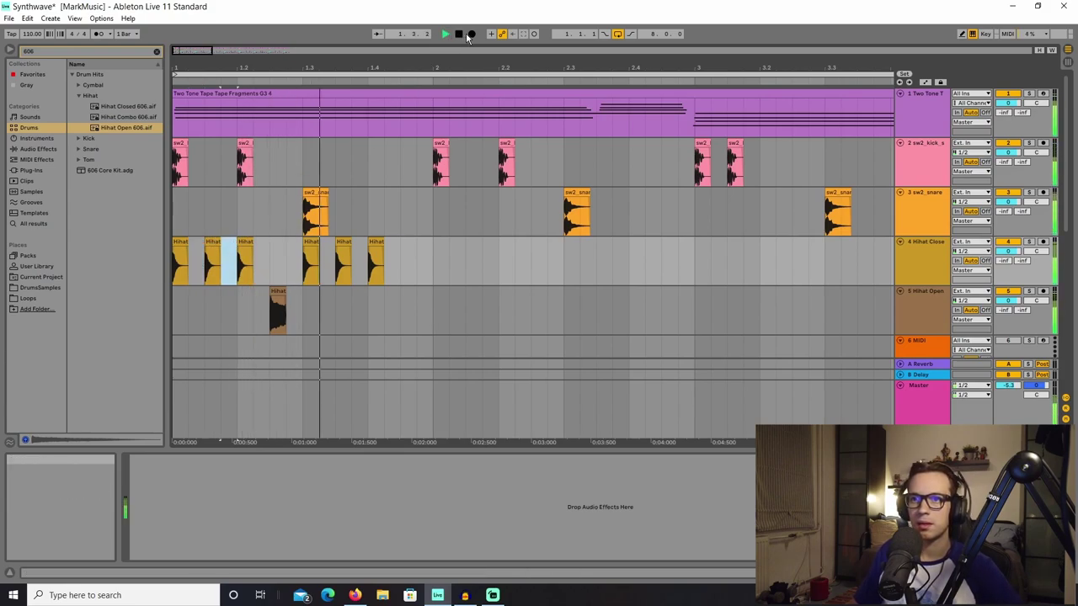
double_click(459, 35)
click(445, 37)
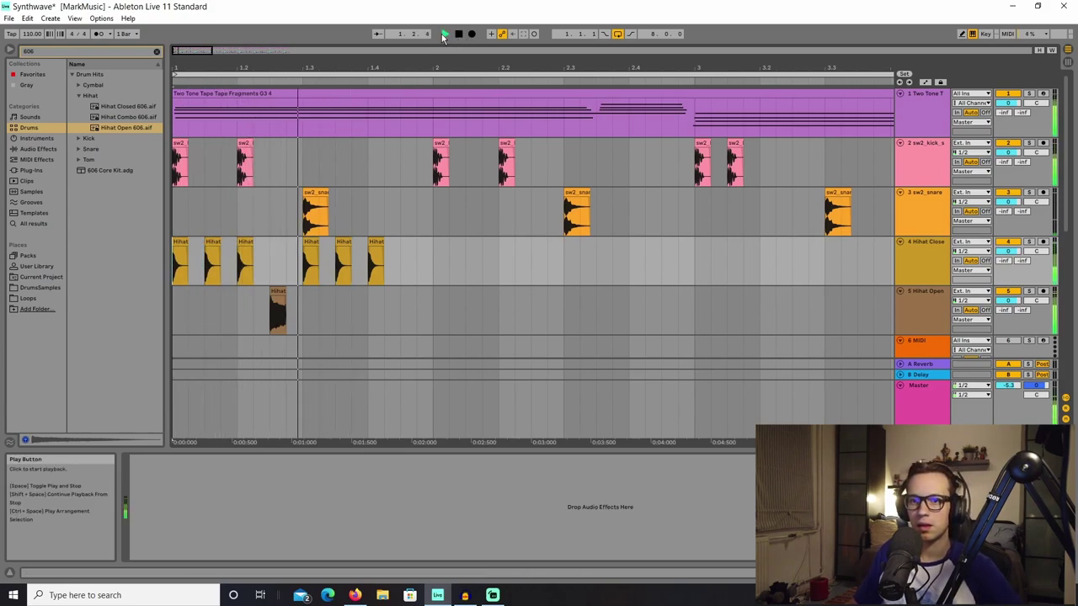
key(space)
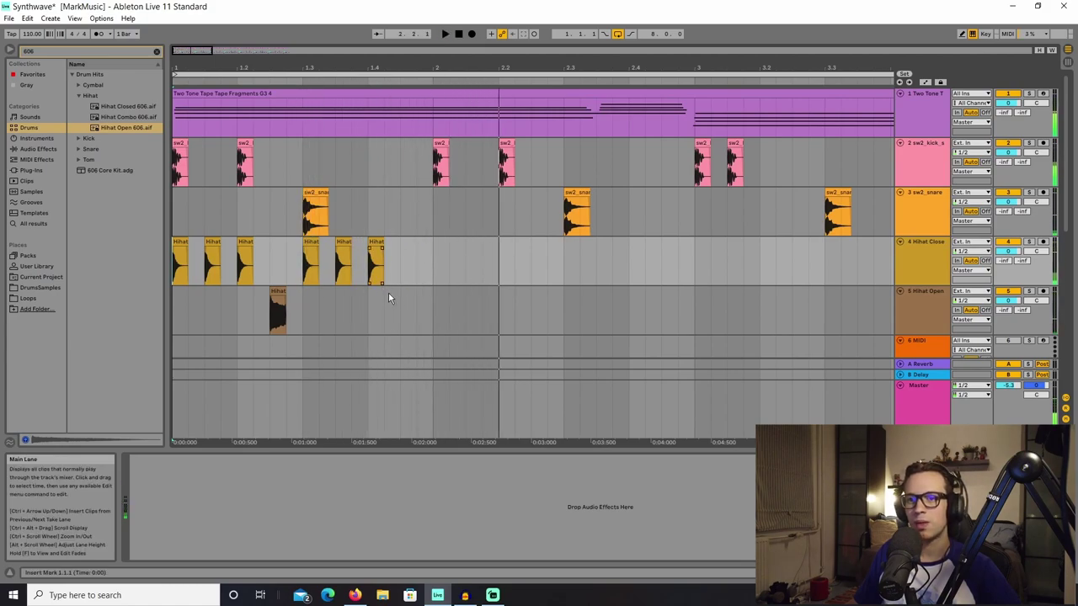
Step: Duplicate the last closed hat clip to add hits at 1.4.3 and 2.1 on track 4
click(376, 242)
key(ctrl+d)
click(397, 252)
drag(392, 252, 442, 257)
key(ctrl+d)
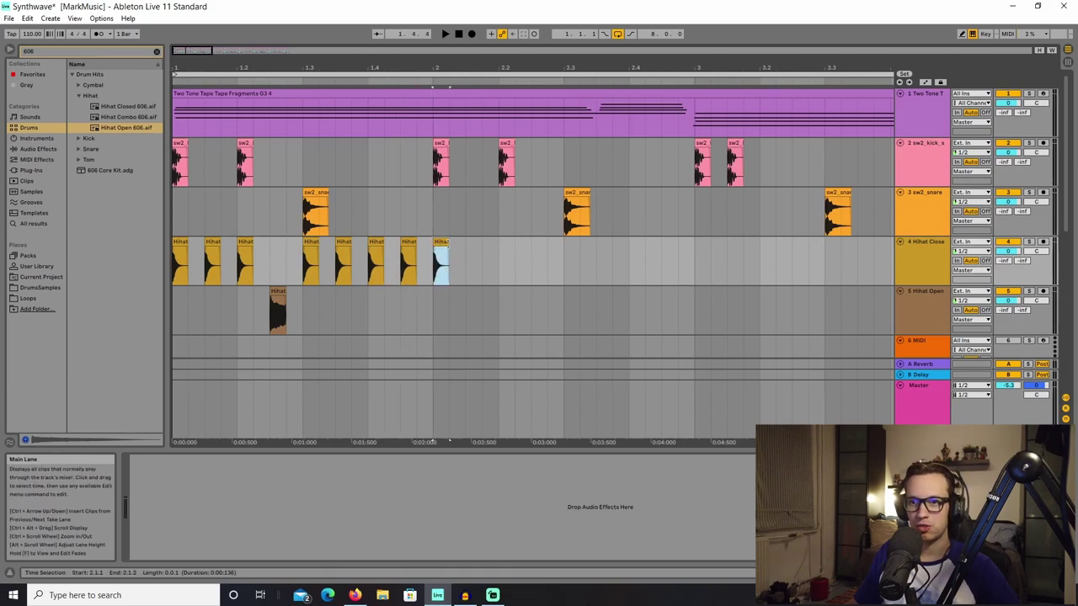
Step: Duplicate the open hat clip on track 5 and place the copy at 2.1
click(282, 291)
key(ctrl+d)
drag(296, 298, 448, 294)
key(Up)
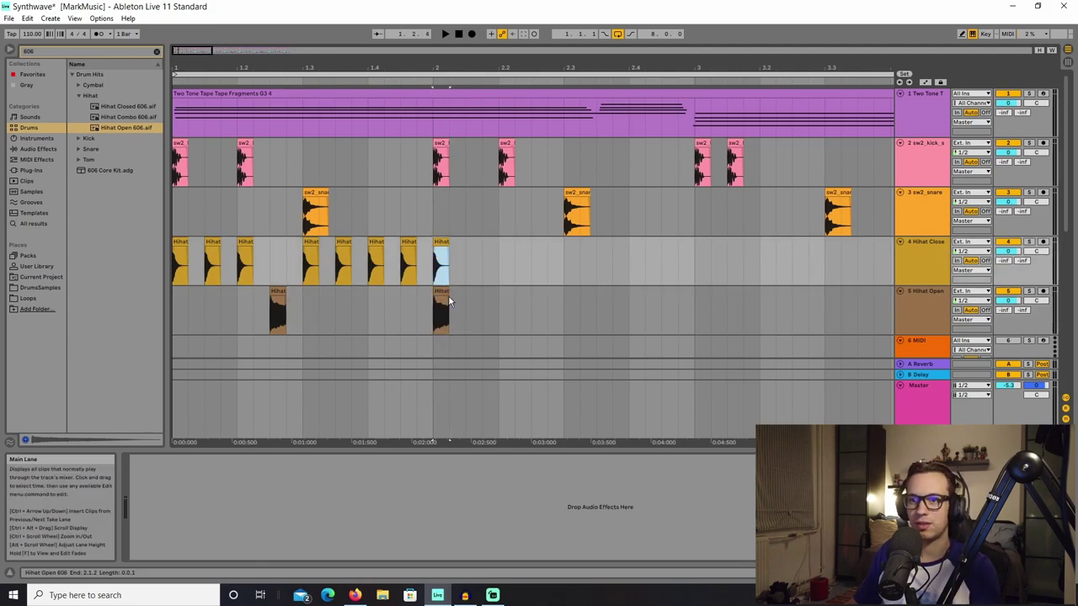
Step: Duplicate the first bar of both hi-hat tracks into bars 2 and 3, and play the pattern from the start
drag(433, 322, 159, 260)
key(ctrl+d)
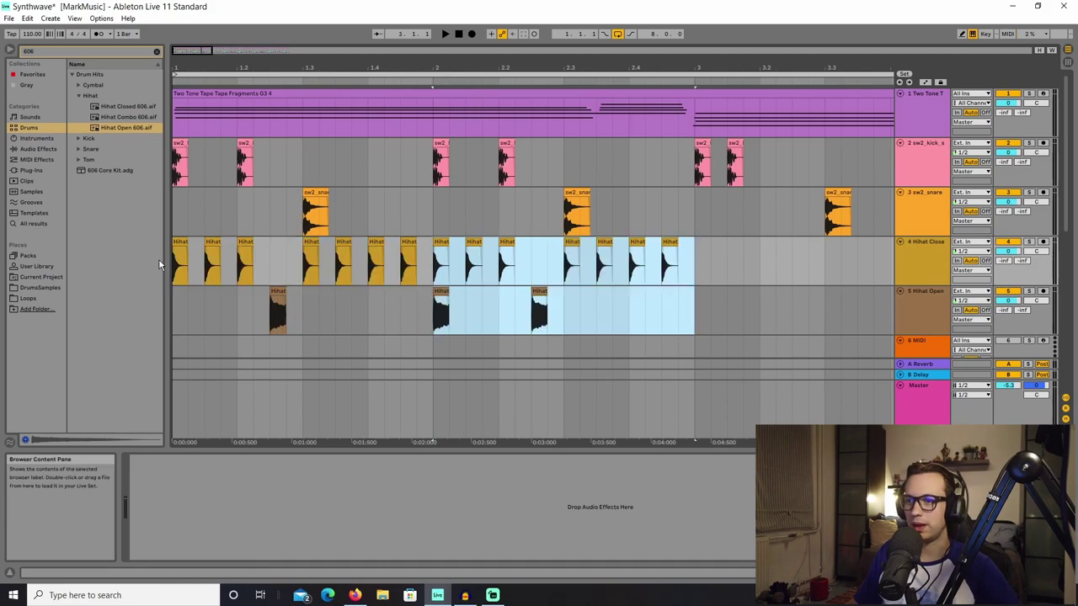
key(ctrl+d)
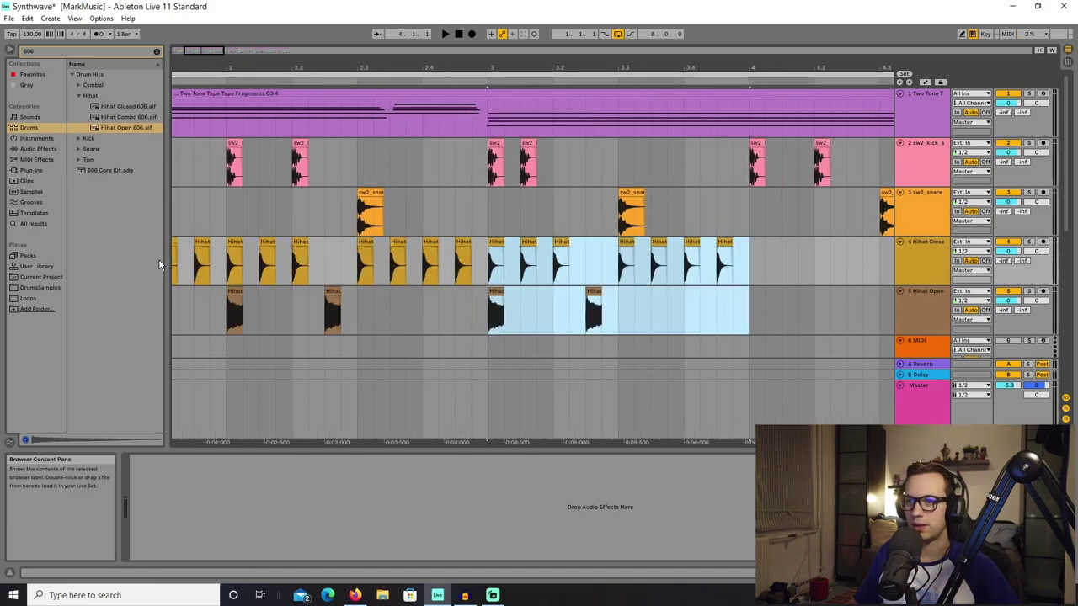
click(459, 36)
click(448, 36)
drag(205, 51, 202, 50)
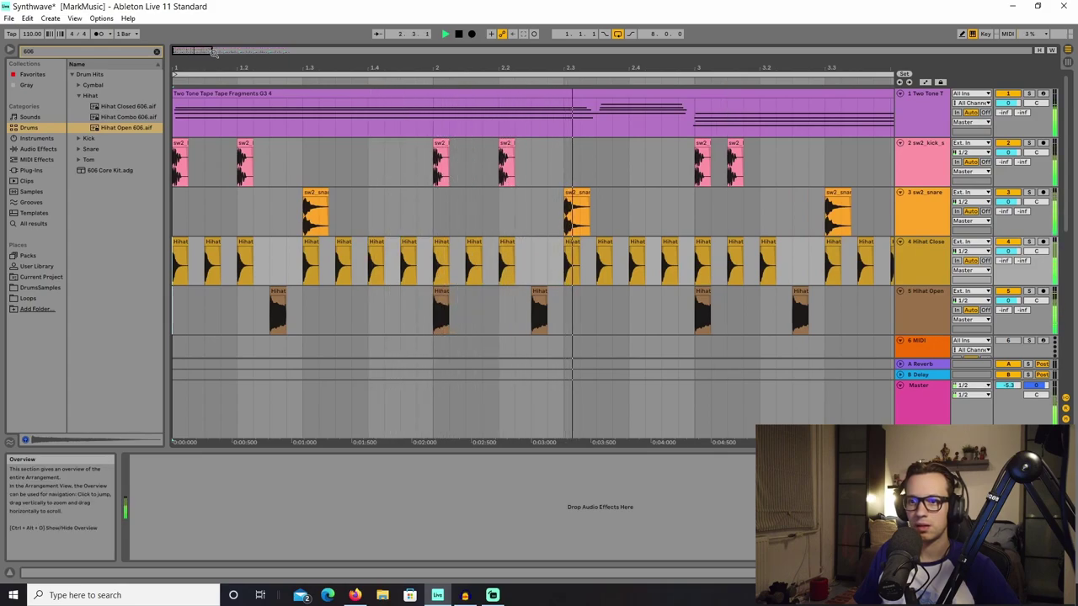
Step: Delete the open hat clips at 2.1 and 3.1 on track 5, and listen to the pattern from the start
click(441, 314)
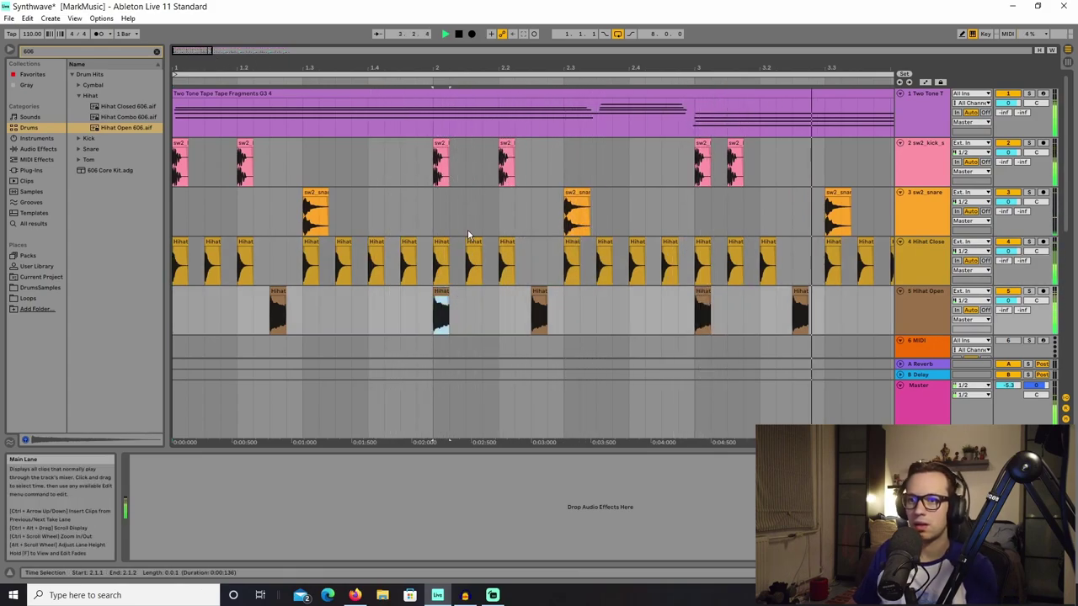
key(Delete)
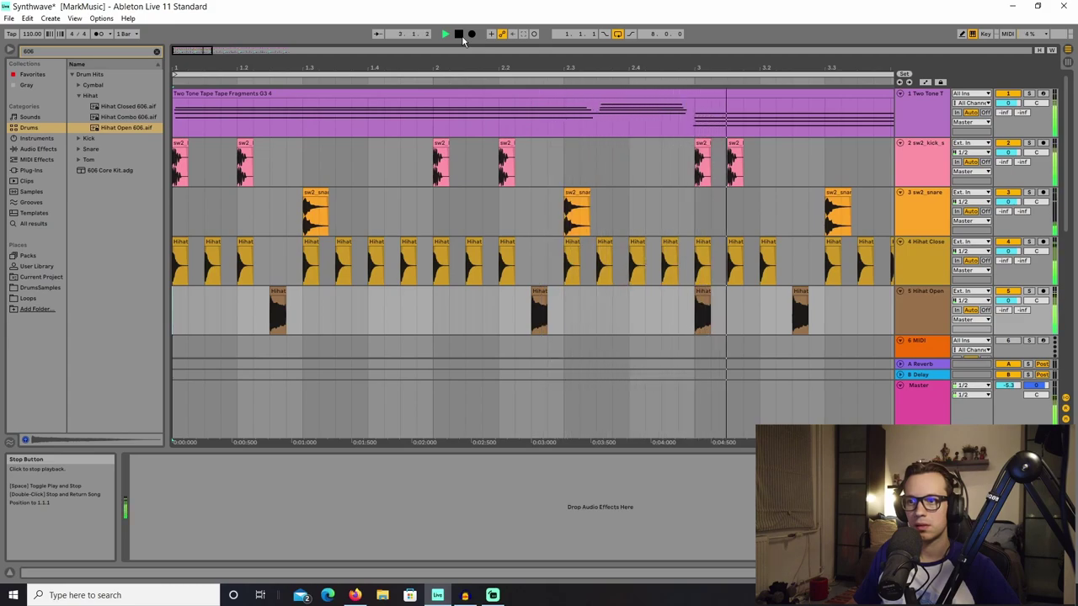
click(703, 291)
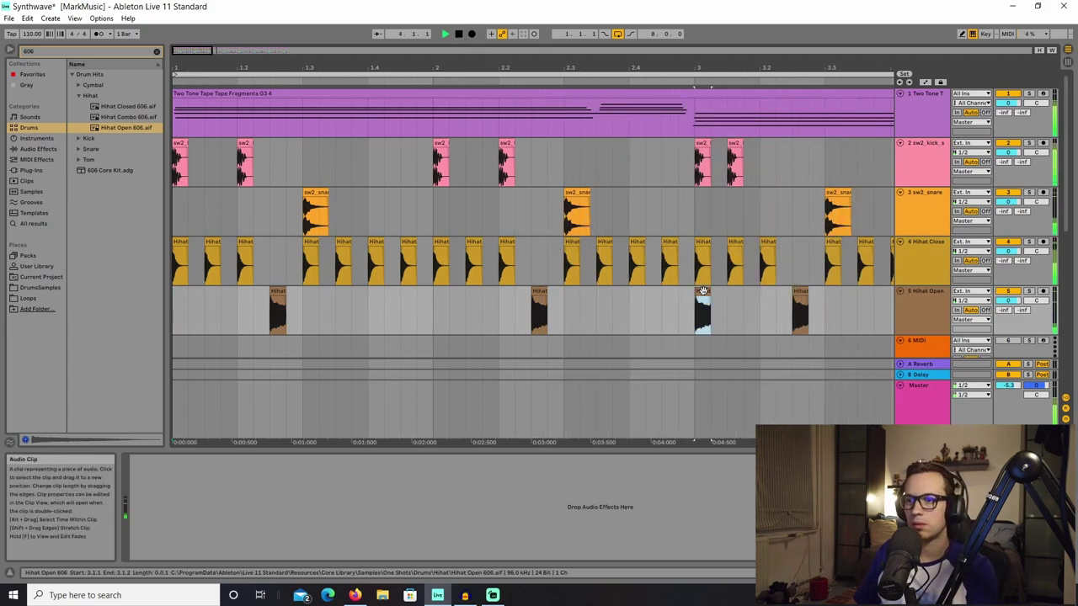
click(459, 35)
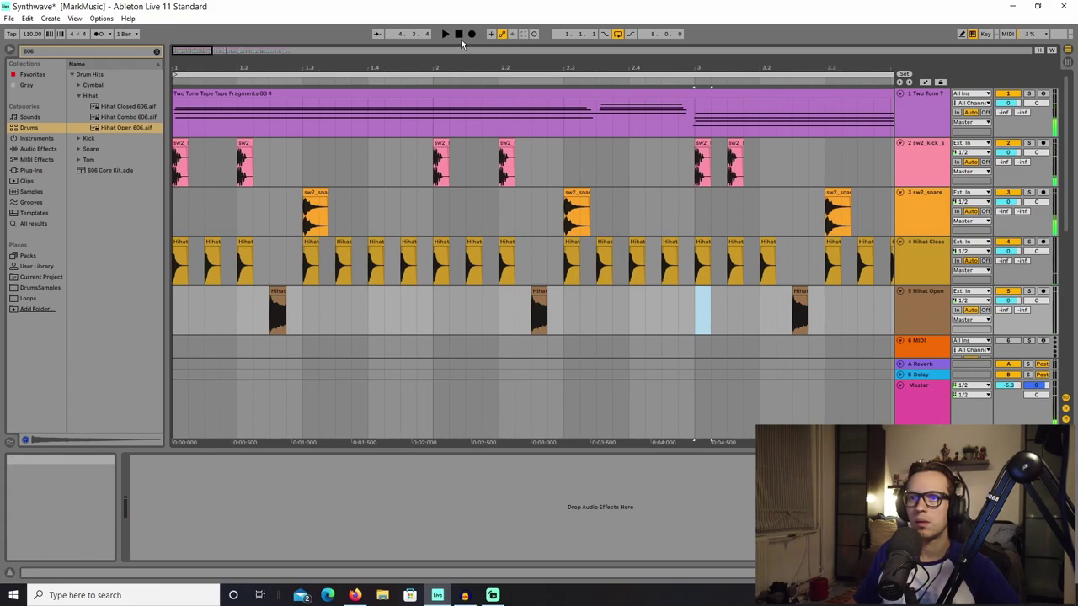
key(Delete)
key(space)
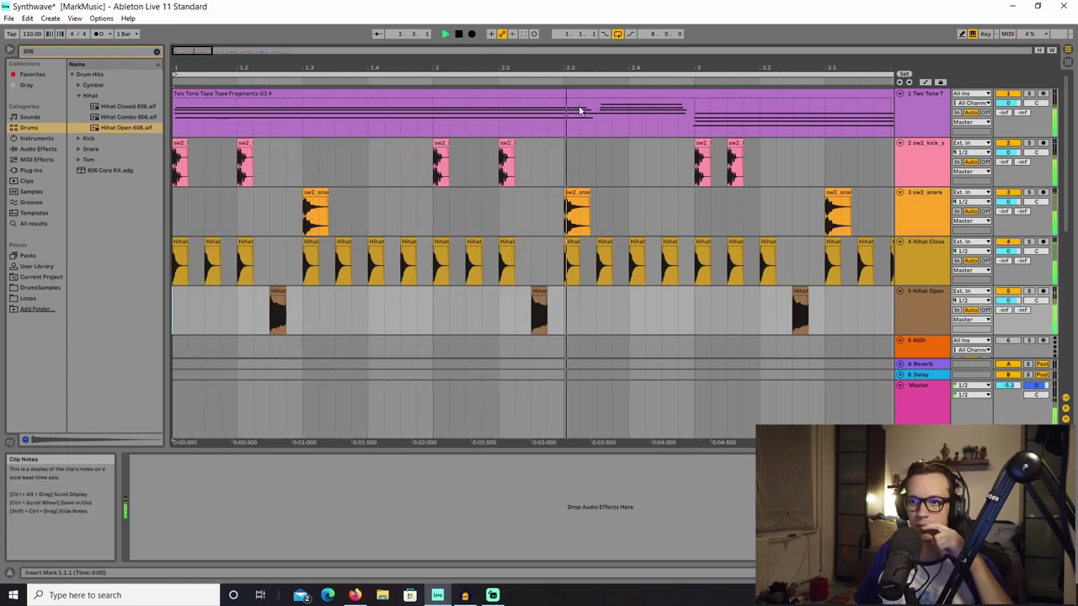
drag(192, 51, 212, 53)
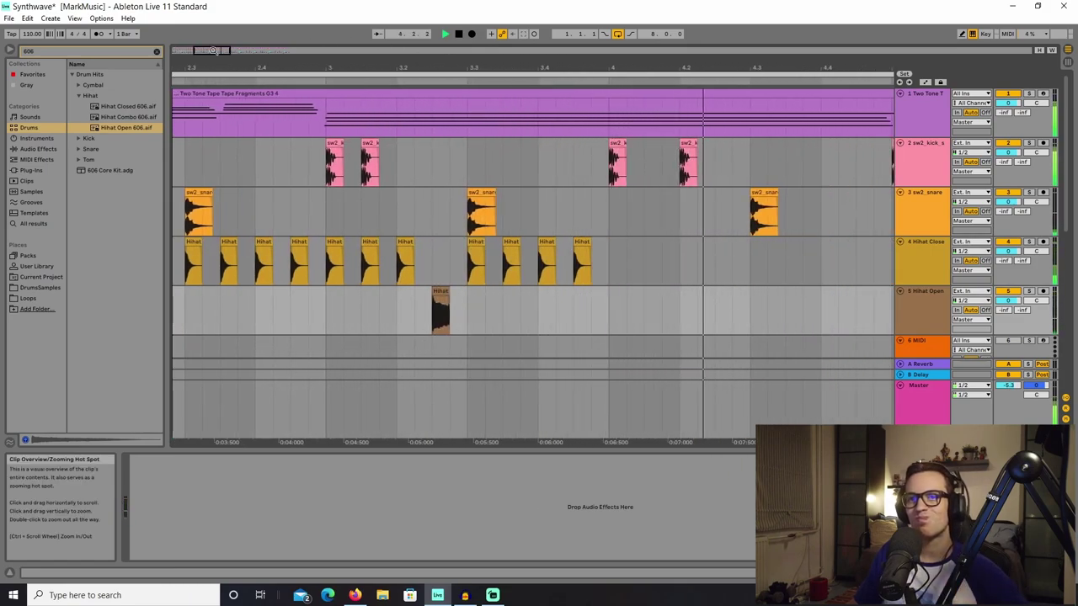
click(458, 33)
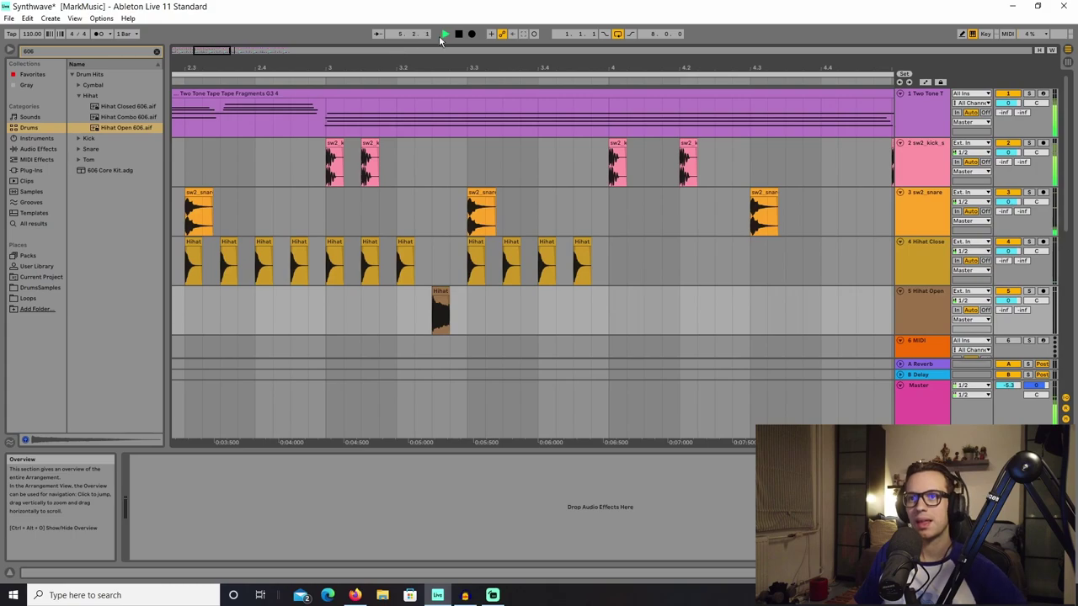
Step: Try filling track 4 with continuous sixteenth-note closed hat clips from 1.1 to 2.3 by duplicating the first clip
drag(214, 52, 193, 52)
click(178, 241)
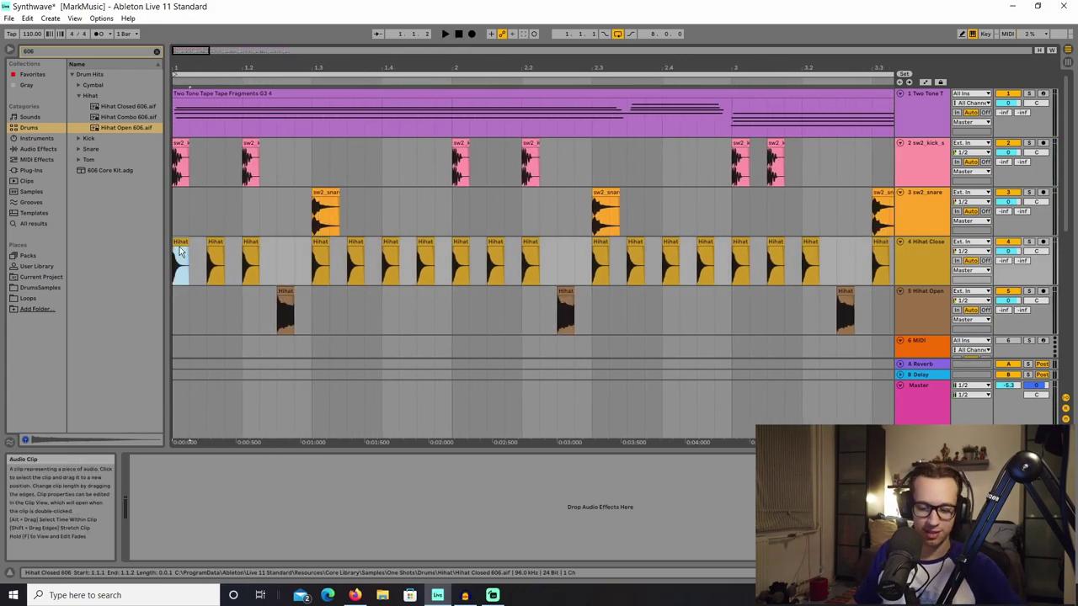
key(ctrl+d)
key(ctrl+d)
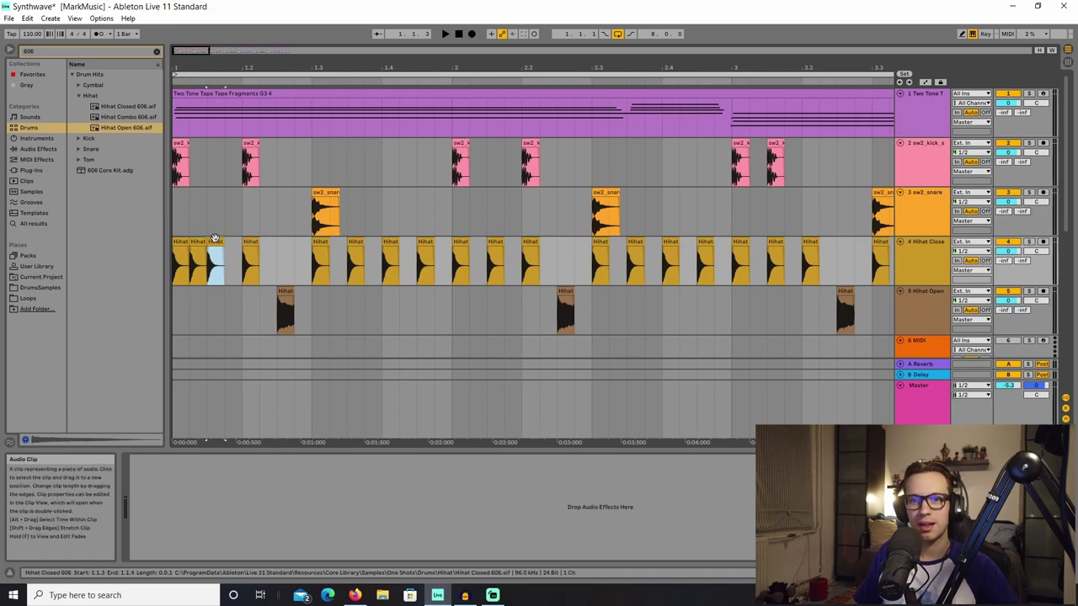
key(ctrl+d)
drag(244, 281, 114, 247)
key(ctrl+d)
key(ctrl+d)
key(ctrl+d)
key(ctrl+d)
key(ctrl+d)
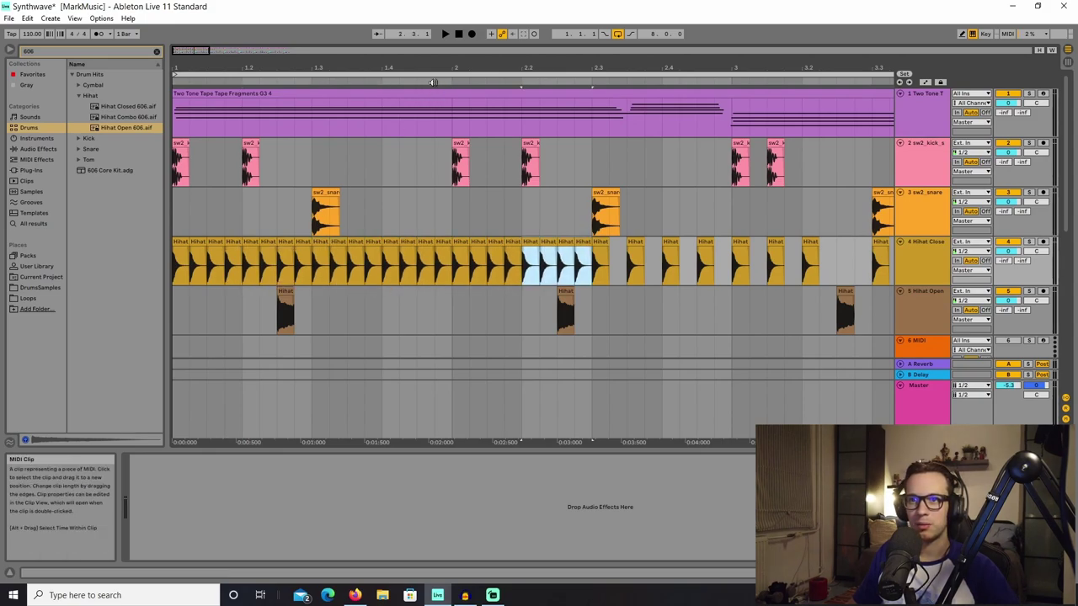
Step: Play the sixteenth-note hats and remove the closed hats that coincide with the open hats at 1.2.3 and 2.2.3
click(460, 34)
key(space)
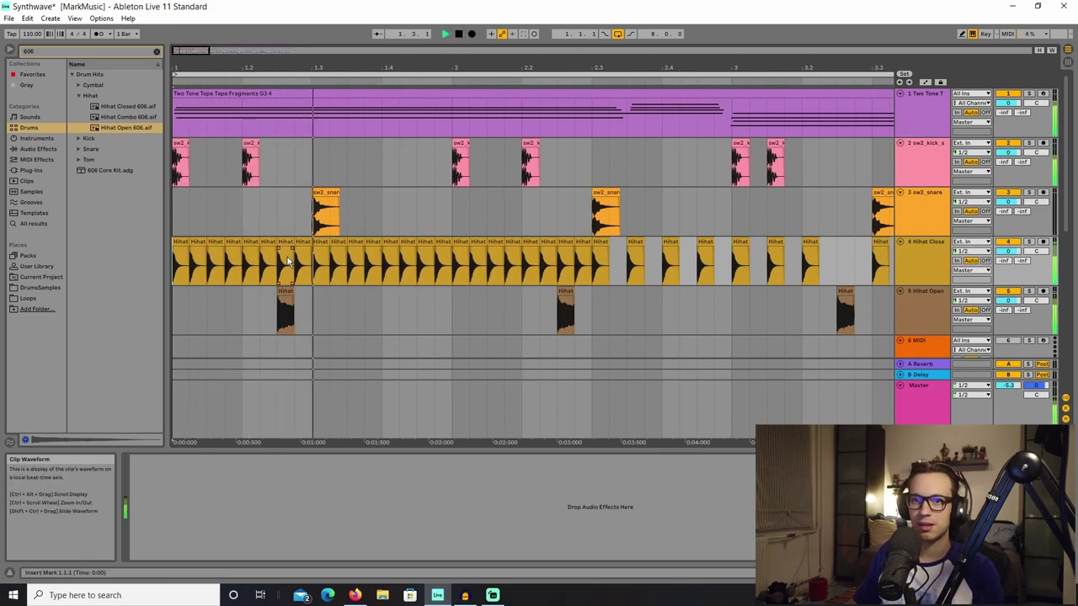
click(287, 257)
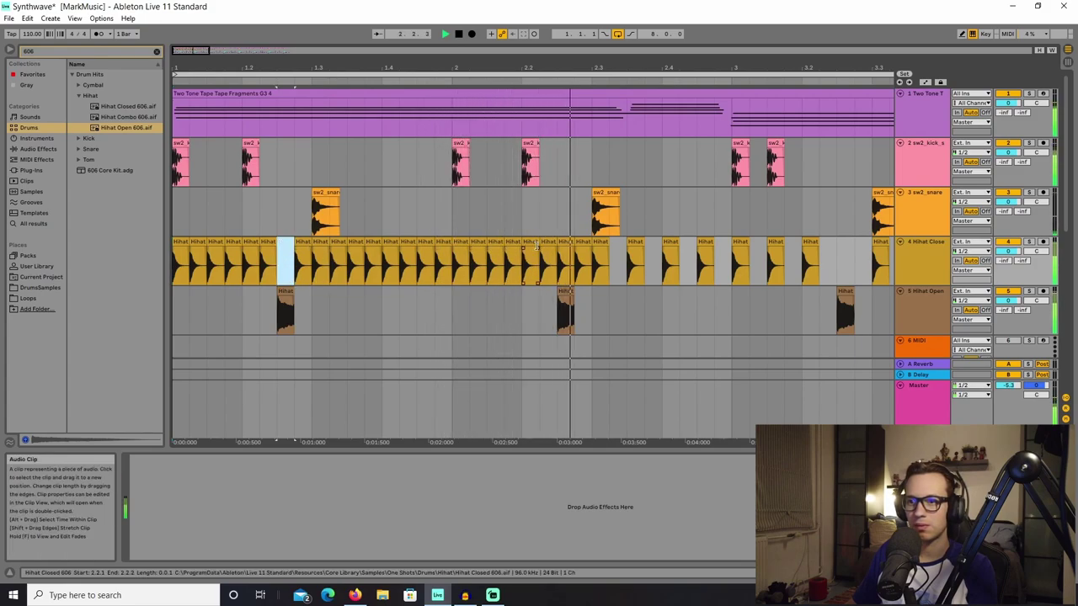
drag(536, 244, 566, 257)
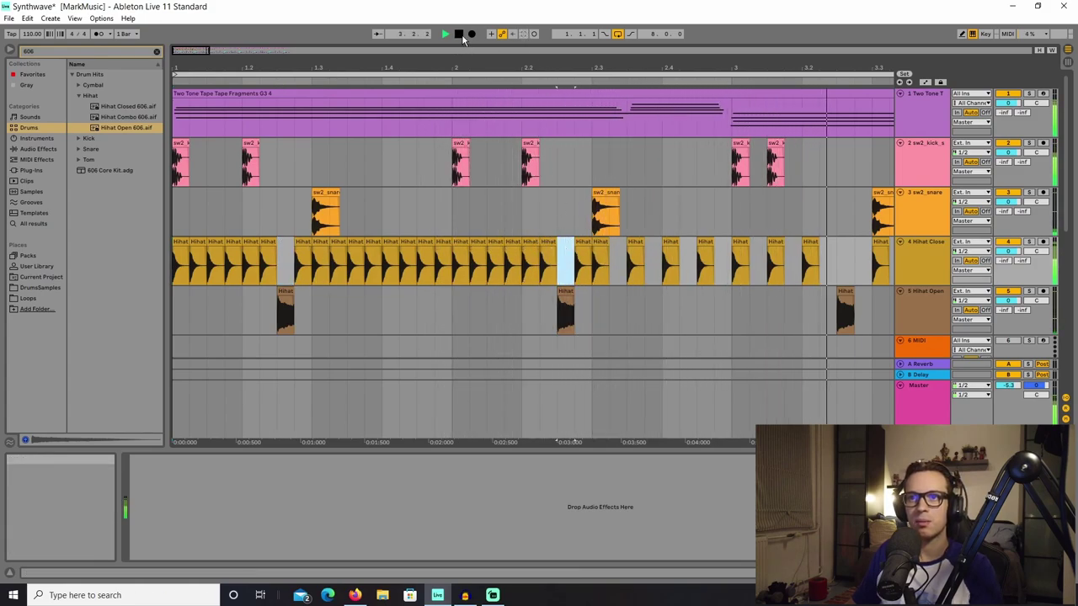
click(460, 34)
click(443, 35)
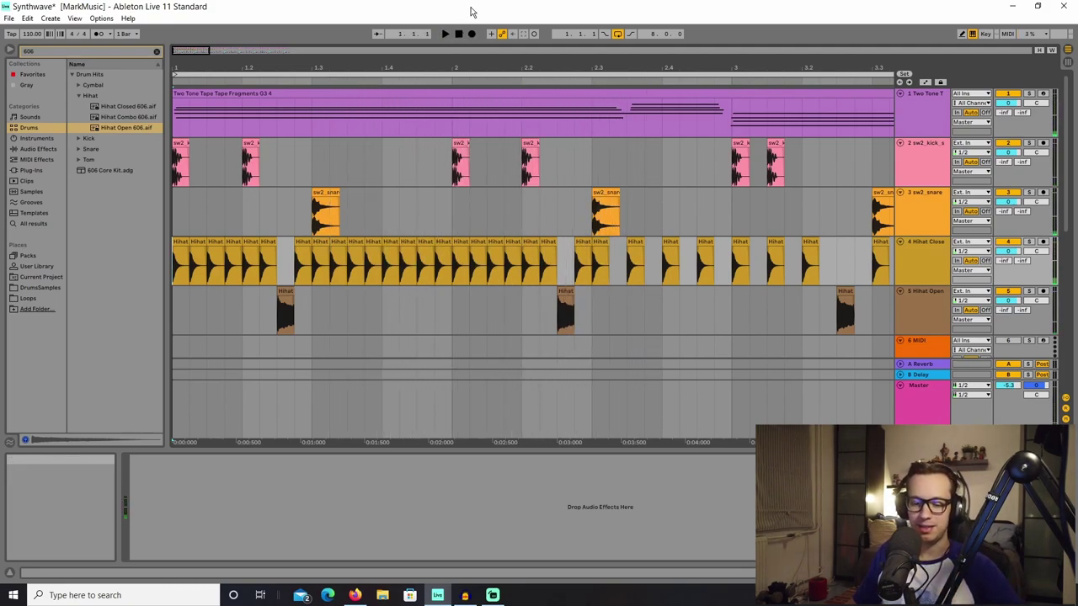
Step: Undo the closed hat deletions and the whole sixteenth-note fill on track 4
key(ctrl+z)
key(ctrl+z)
key(ctrl+z)
key(ctrl+z)
key(ctrl+z)
key(ctrl+z)
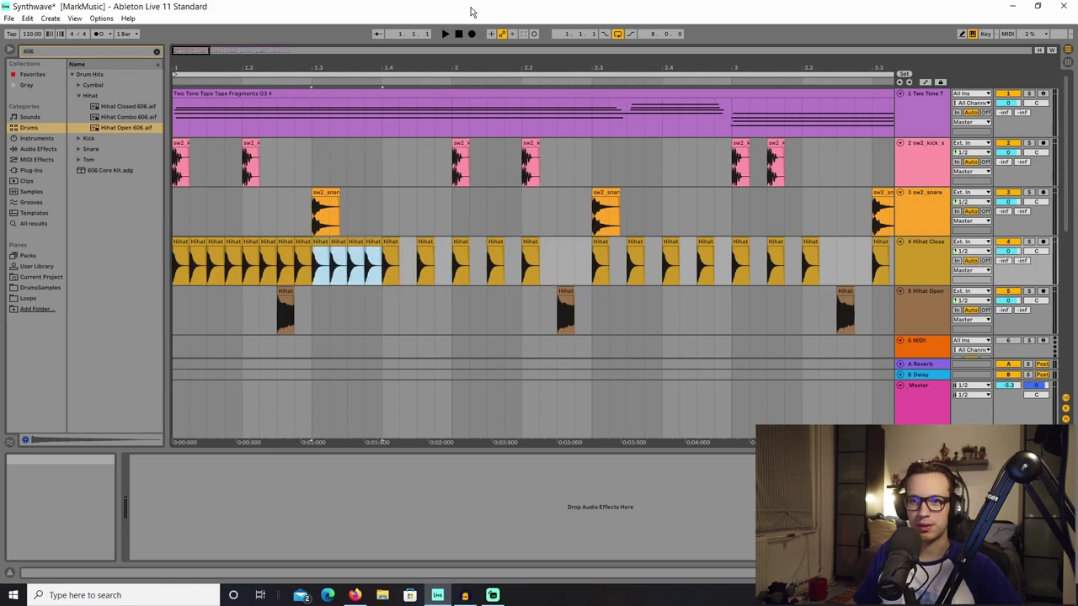
key(ctrl+z)
key(ctrl+z)
key(ctrl+z)
key(ctrl+z)
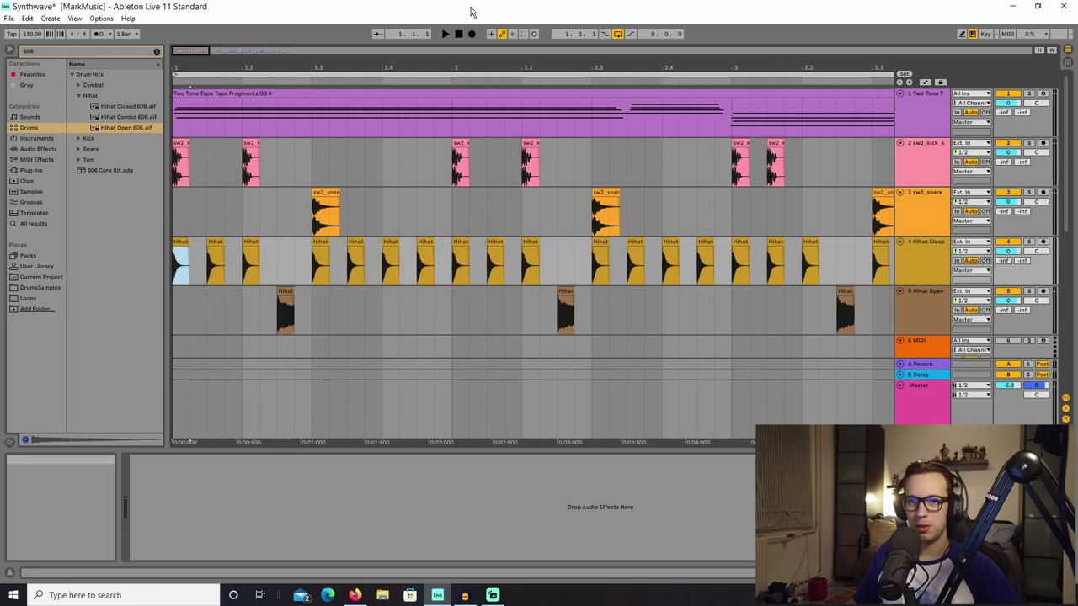
Step: Duplicate the closed hat clip at 2.1.3 to 2.1.4, 2.2.1 and 2.2.2, and play the pattern from the start
click(497, 251)
key(ctrl+d)
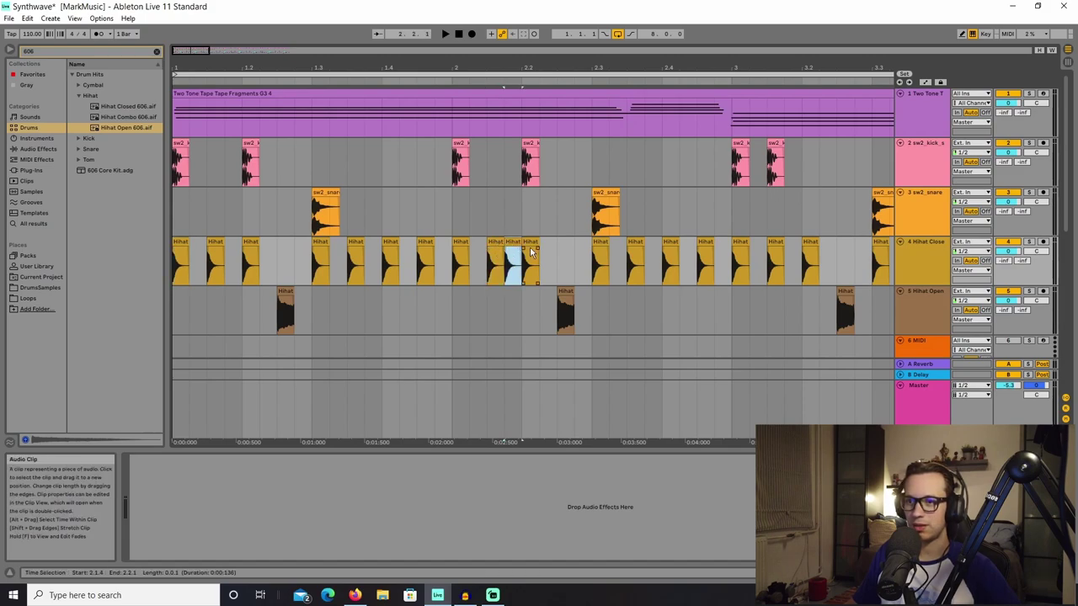
key(ctrl+d)
key(ctrl+d)
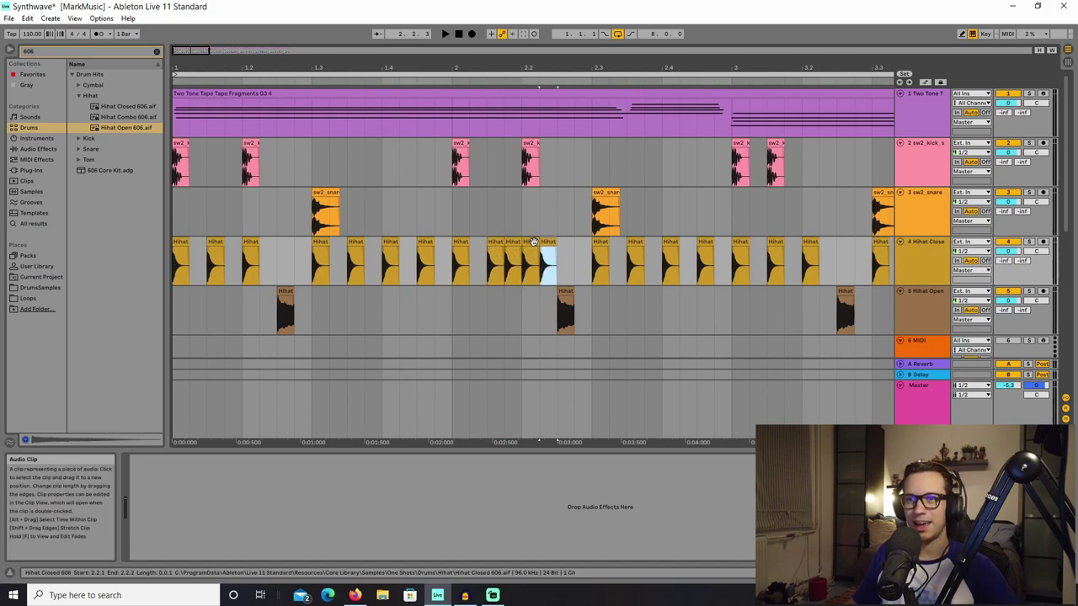
click(445, 34)
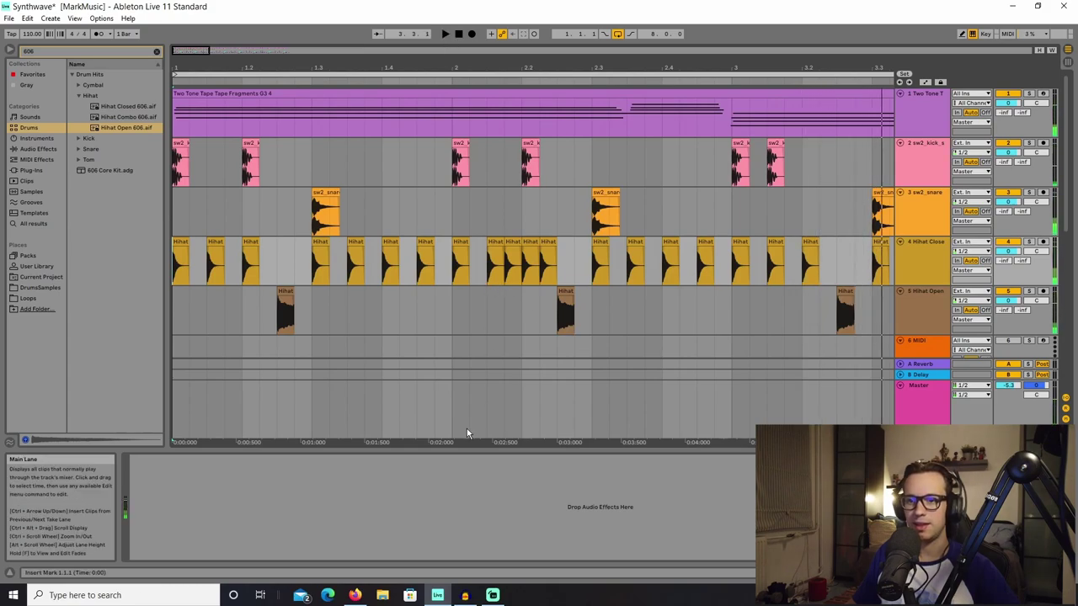
Step: Duplicate the last closed hat clip in bar 4 to add a hit at 4.4.3
drag(191, 56, 211, 52)
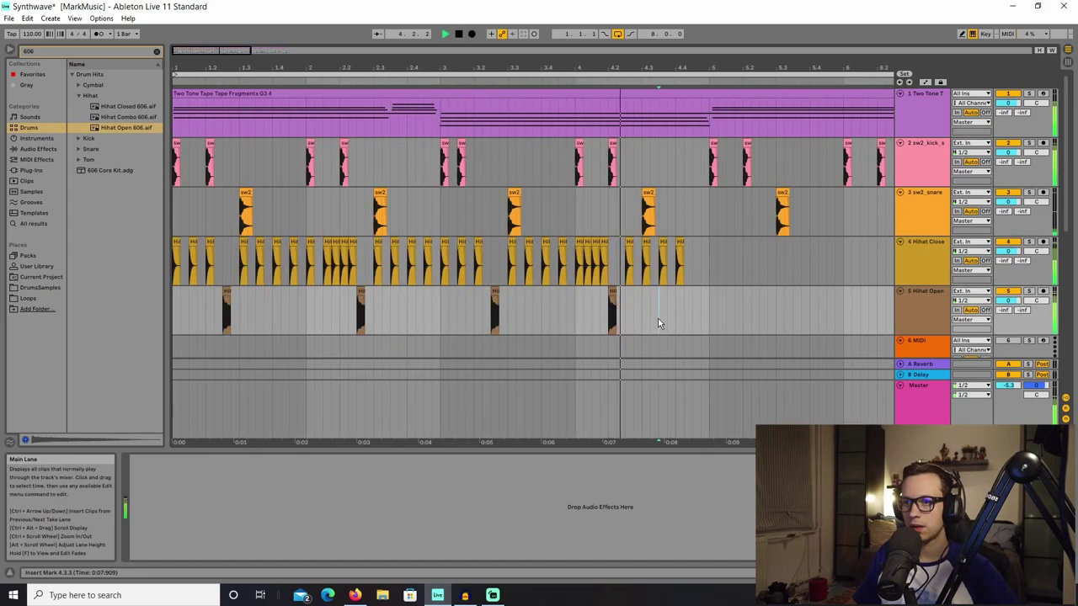
click(681, 245)
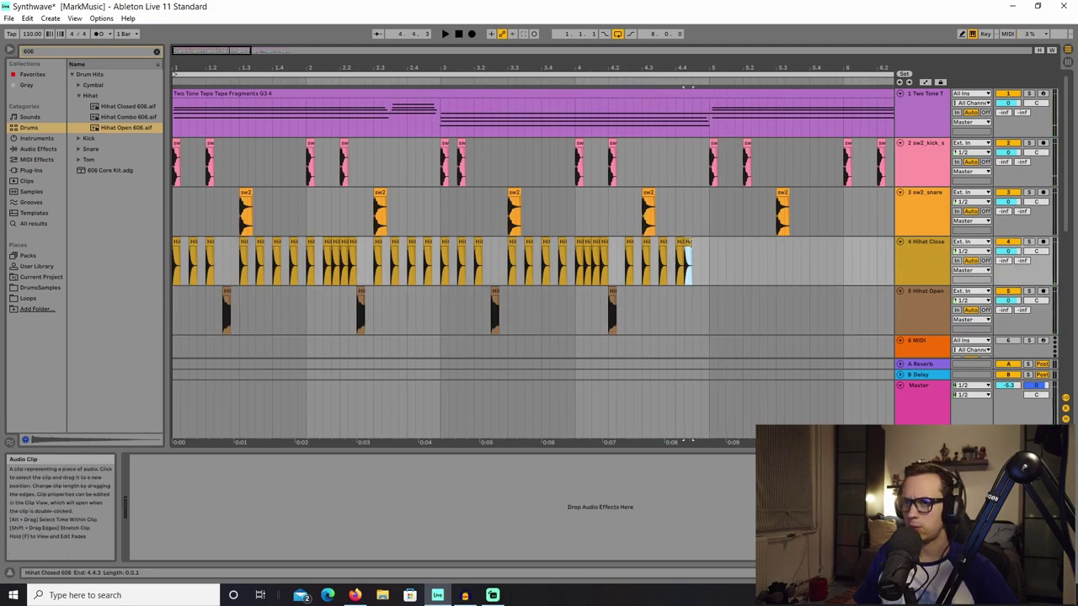
key(ctrl+d)
Step: Delete the kick and snare clips from bar 5 to bar 9, selecting that range across drum tracks 2 to 5
drag(706, 324, 164, 146)
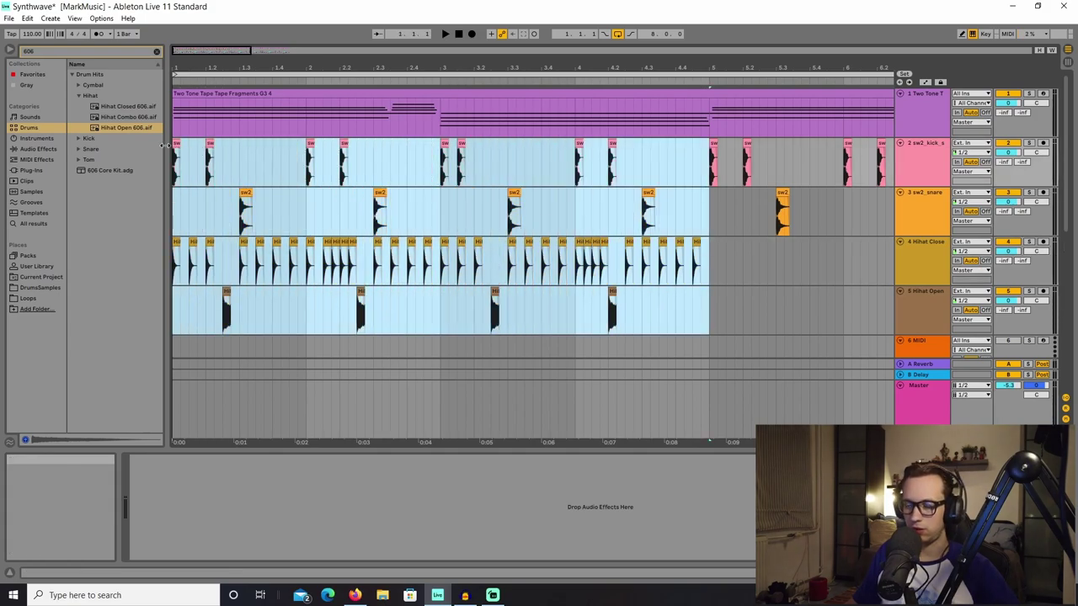
drag(714, 312, 779, 145)
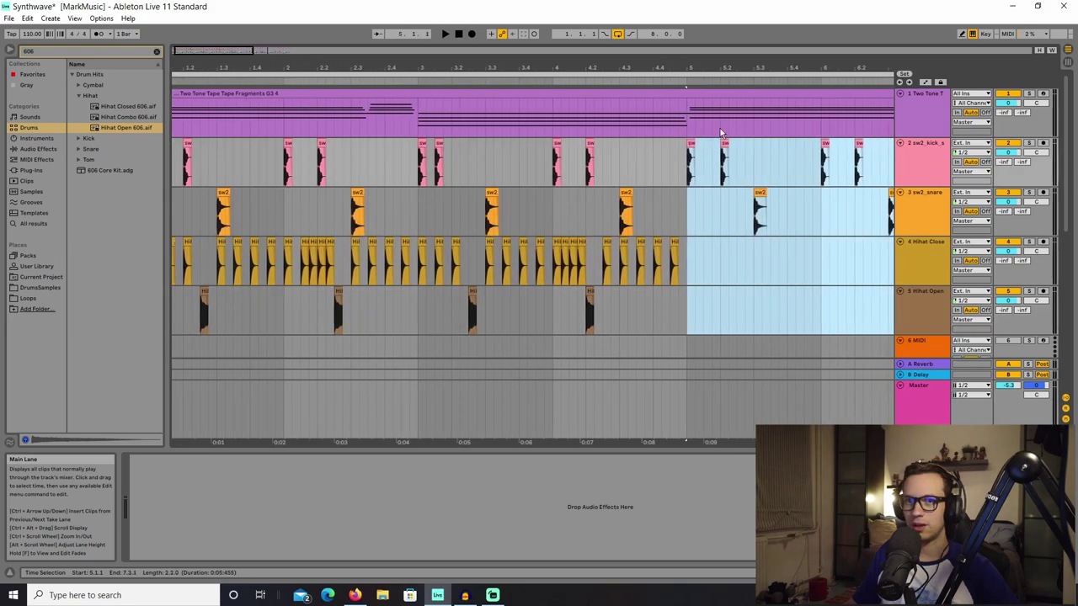
drag(254, 52, 335, 52)
drag(692, 306, 425, 179)
key(Delete)
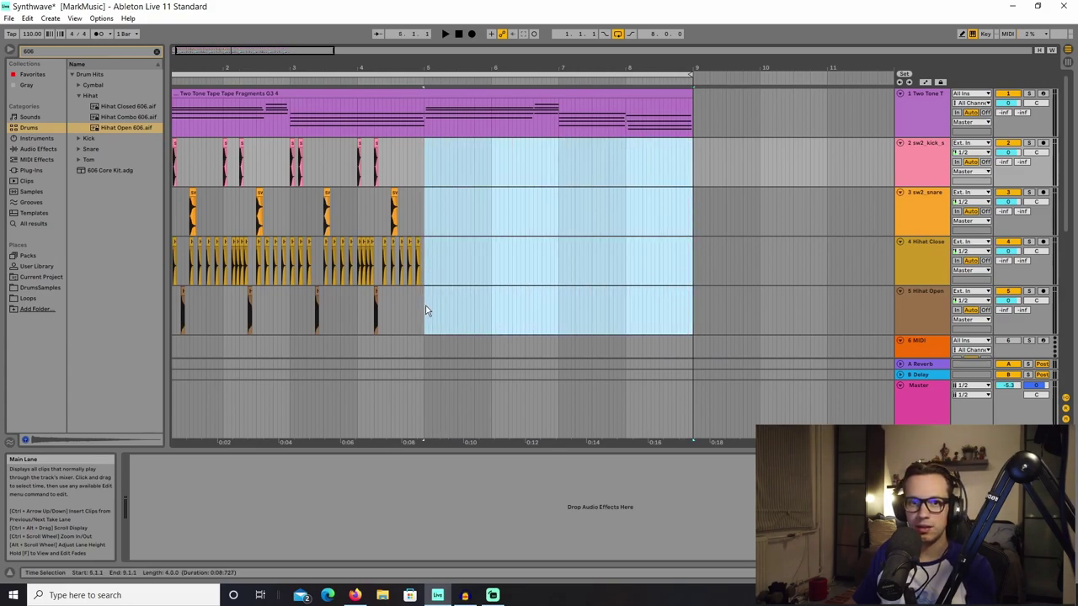
Step: Duplicate the four-bar drum pattern on tracks 2 to 5, selecting bars 1 to 5, so it repeats from bar 5
drag(425, 309, 2, 155)
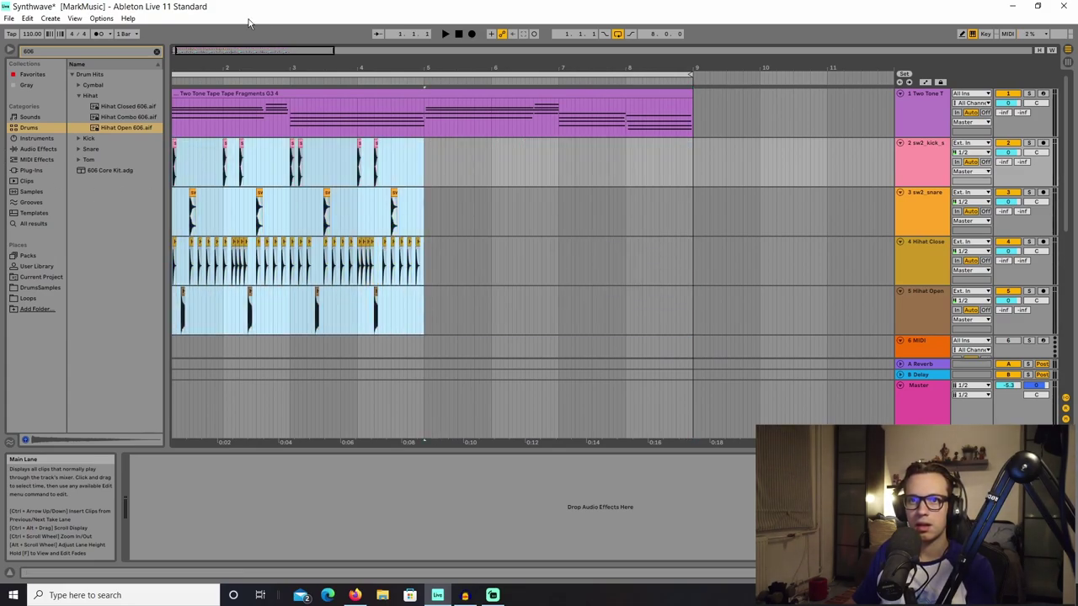
drag(240, 50, 237, 51)
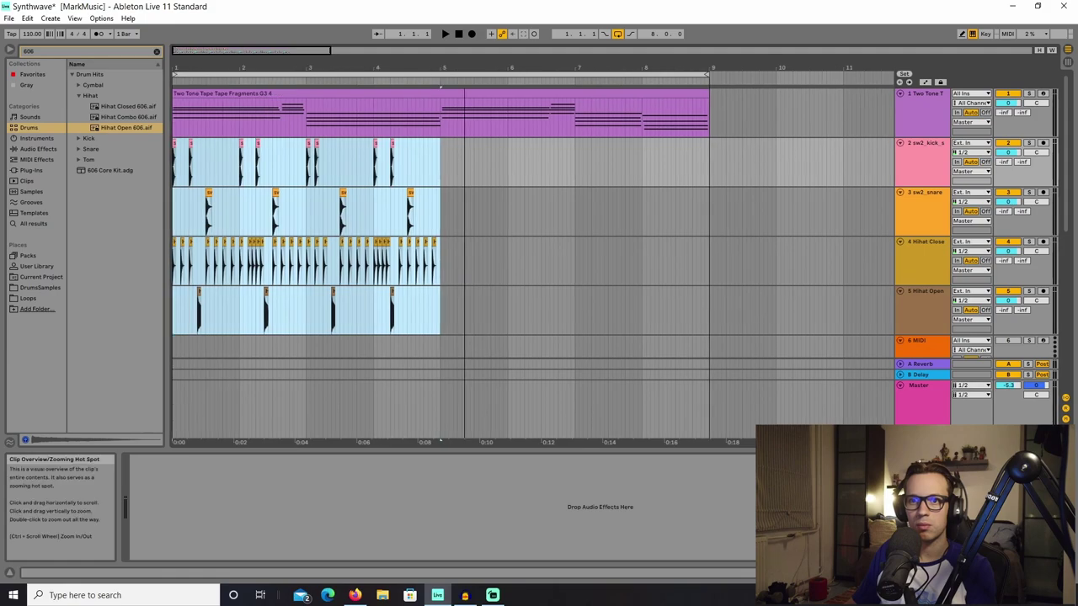
click(435, 319)
drag(435, 318, 139, 161)
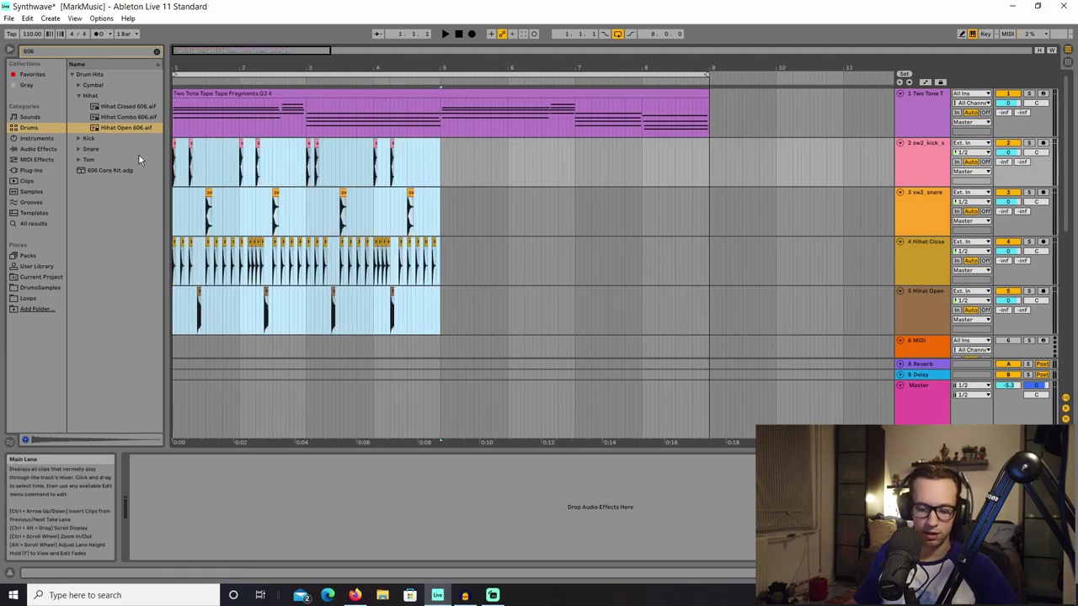
key(ctrl+d)
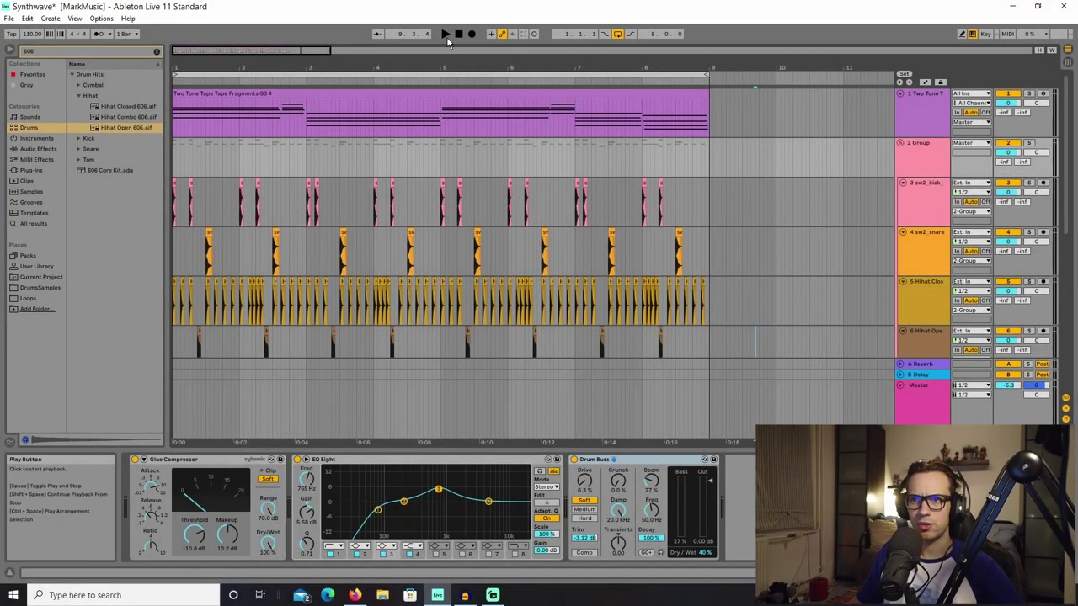
Step: Play the arrangement, try the drum group's Drum Buss at 5.8 % drive and without the device, and undo its deletion
click(447, 34)
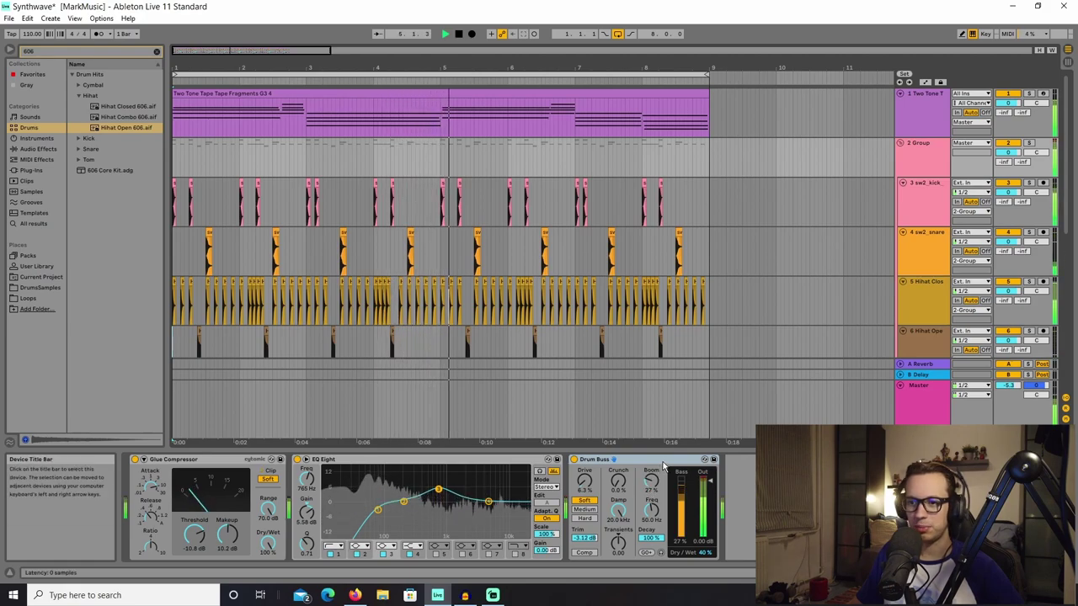
drag(584, 480, 582, 486)
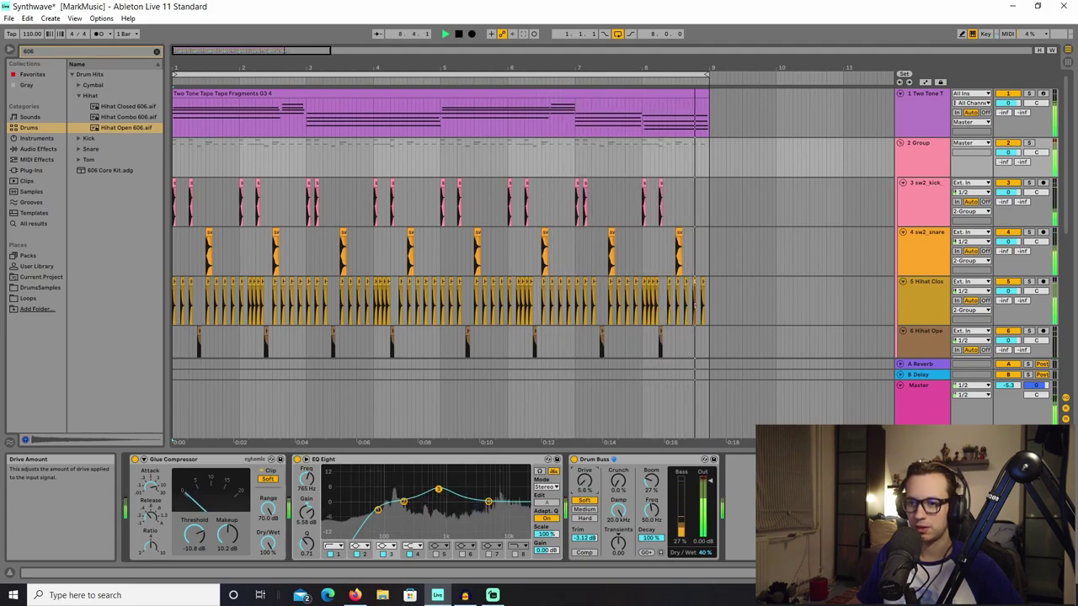
key(Delete)
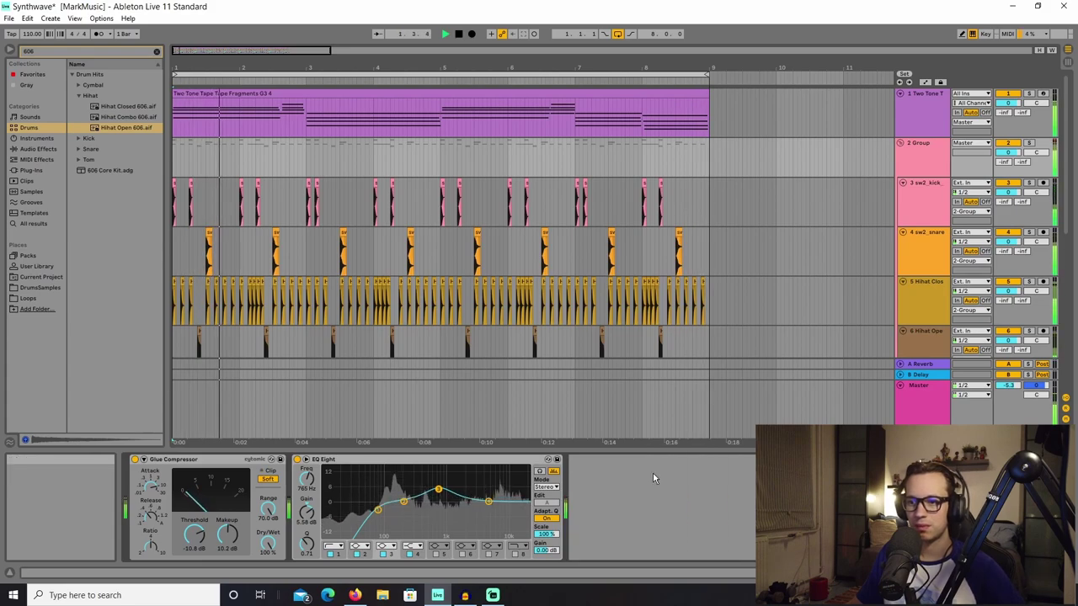
click(27, 17)
click(46, 43)
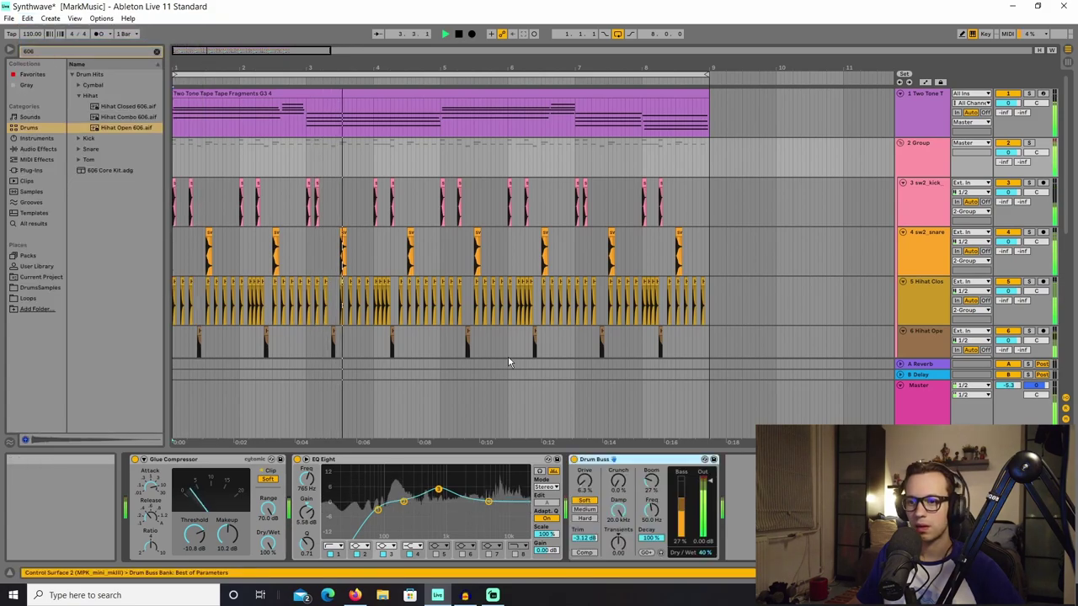
Step: Stop playback and replay the arrangement from the start to judge the drum group through its effect chain
click(458, 34)
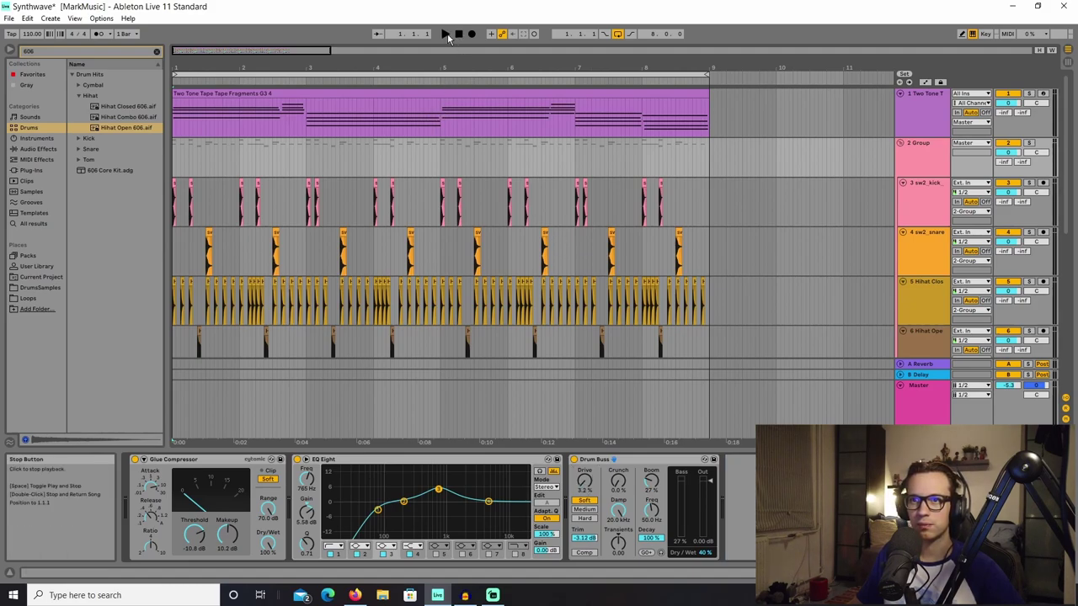
click(446, 34)
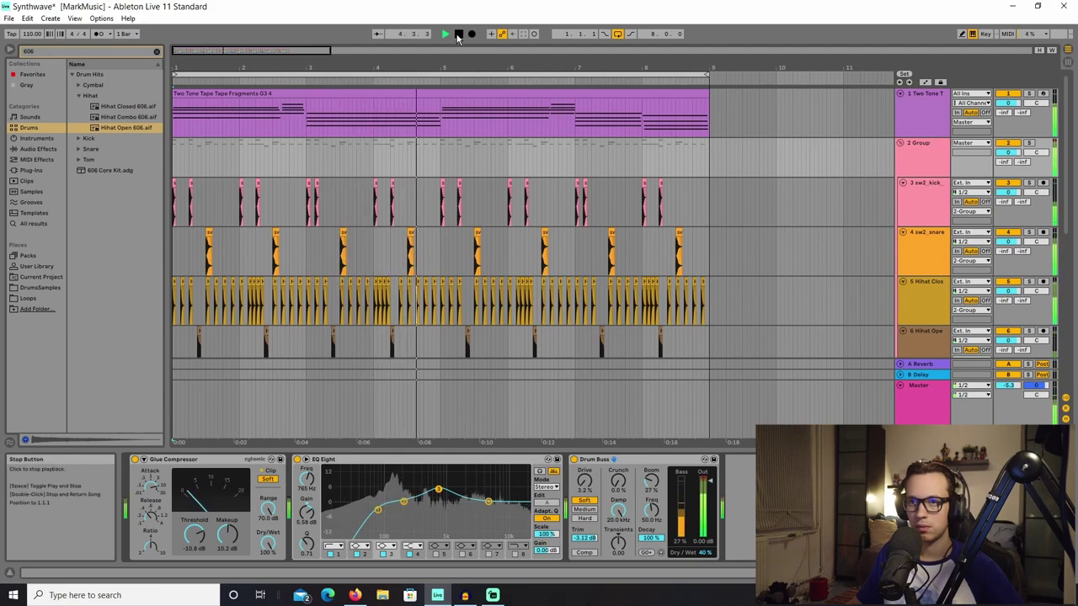
click(459, 36)
Step: Replace the Living Room reverb on the kick track with the Small Room preset from the Room reverbs
click(793, 339)
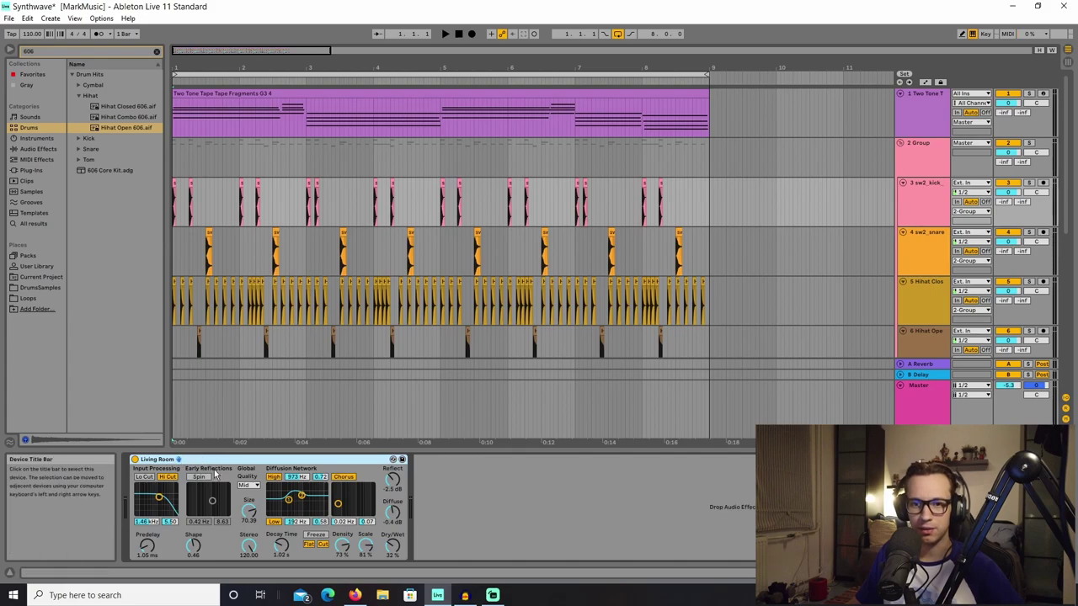
key(space)
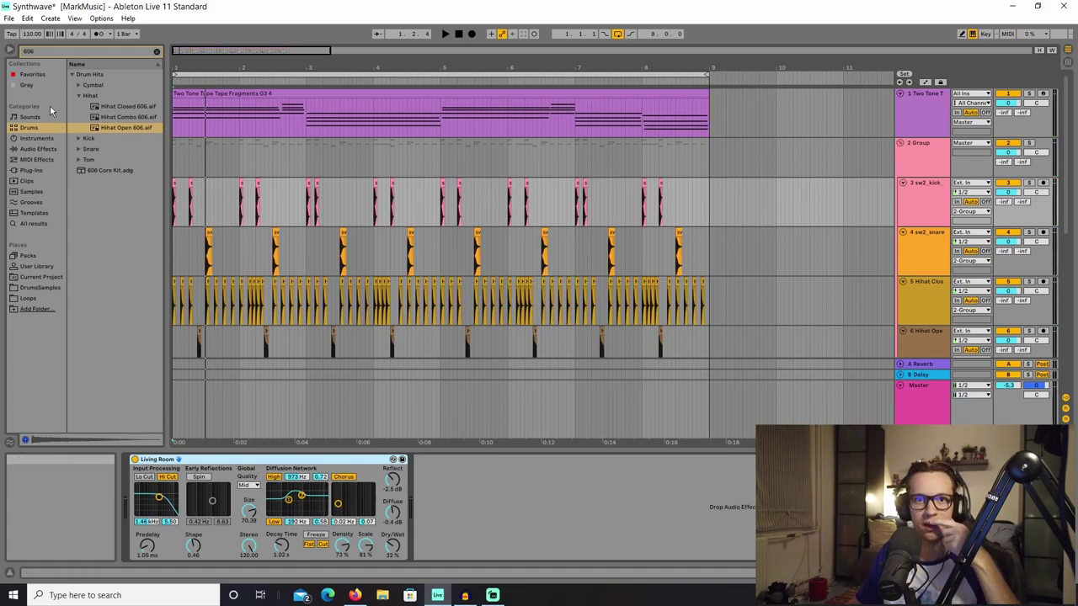
click(42, 160)
click(37, 149)
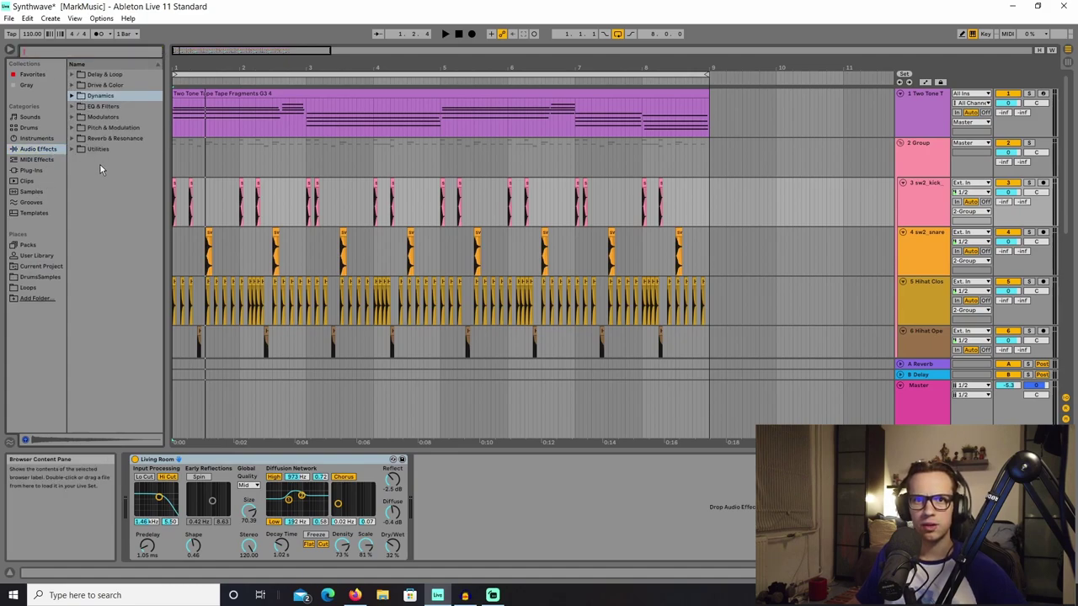
click(72, 139)
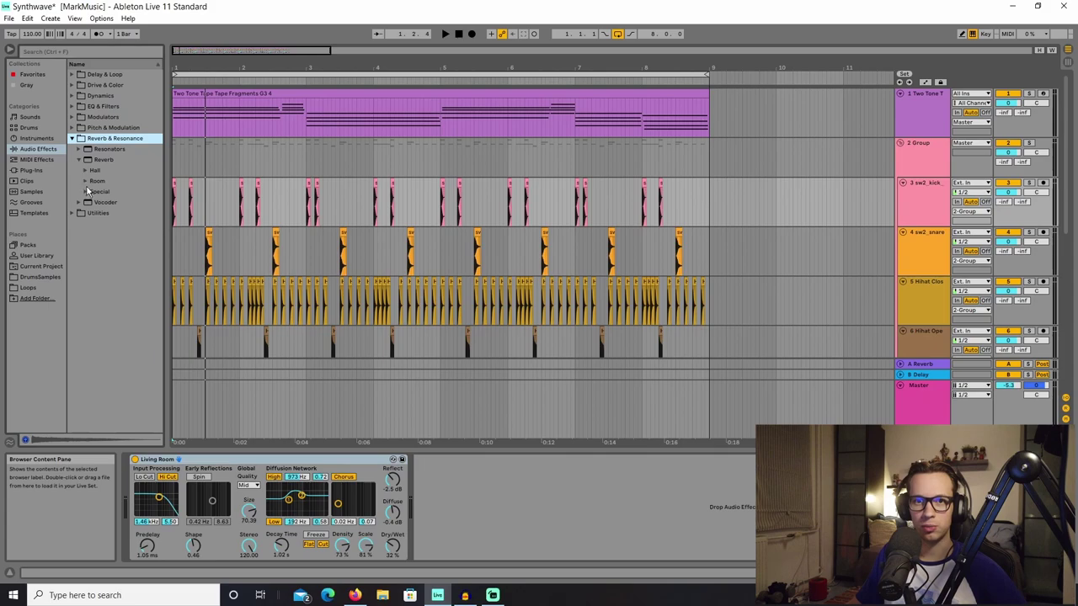
click(85, 182)
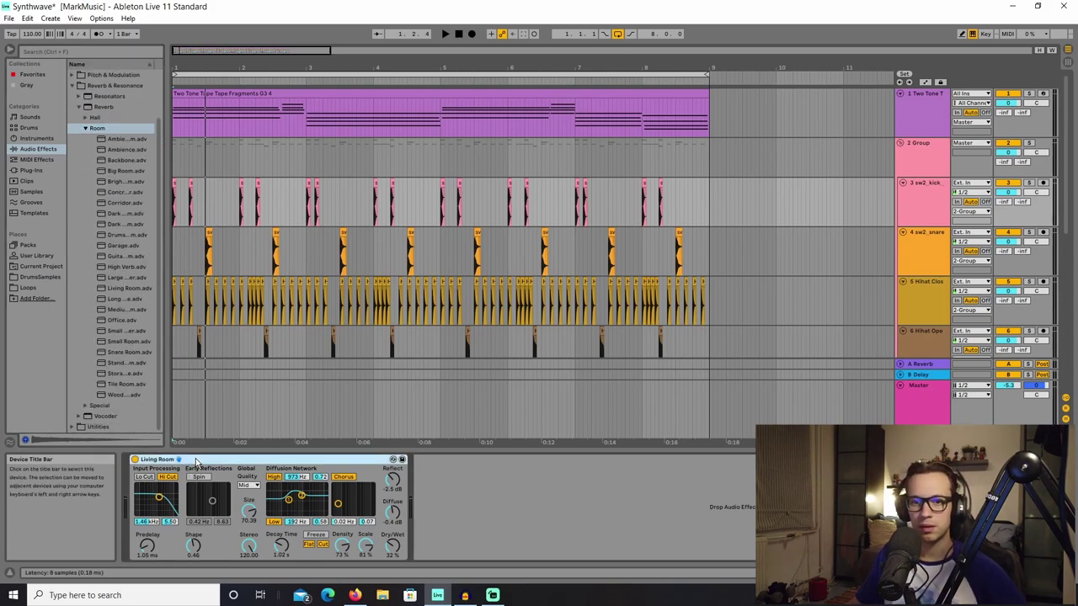
key(Delete)
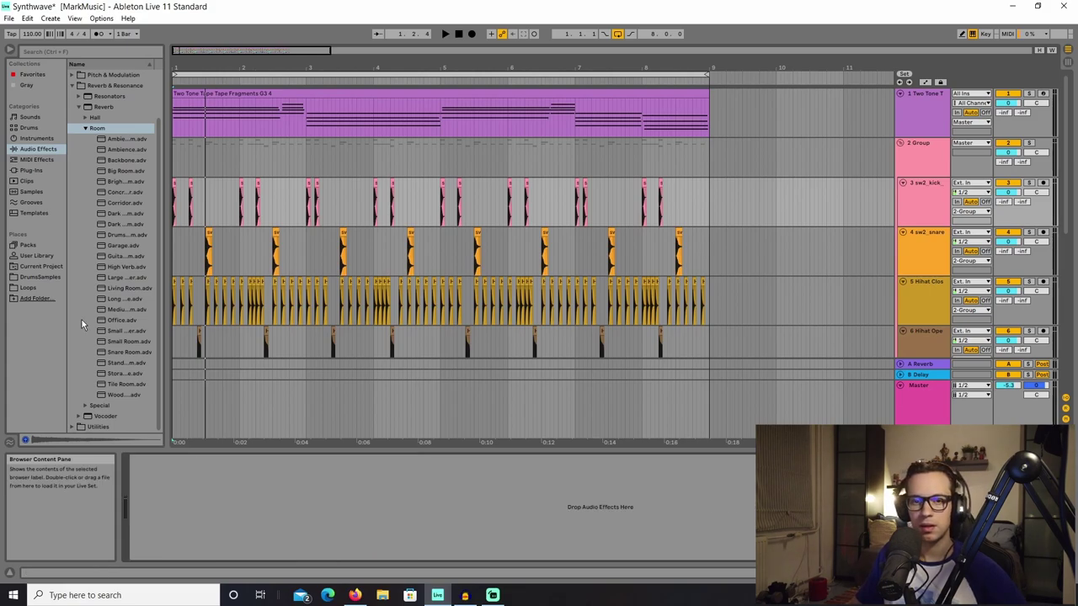
drag(118, 330, 273, 505)
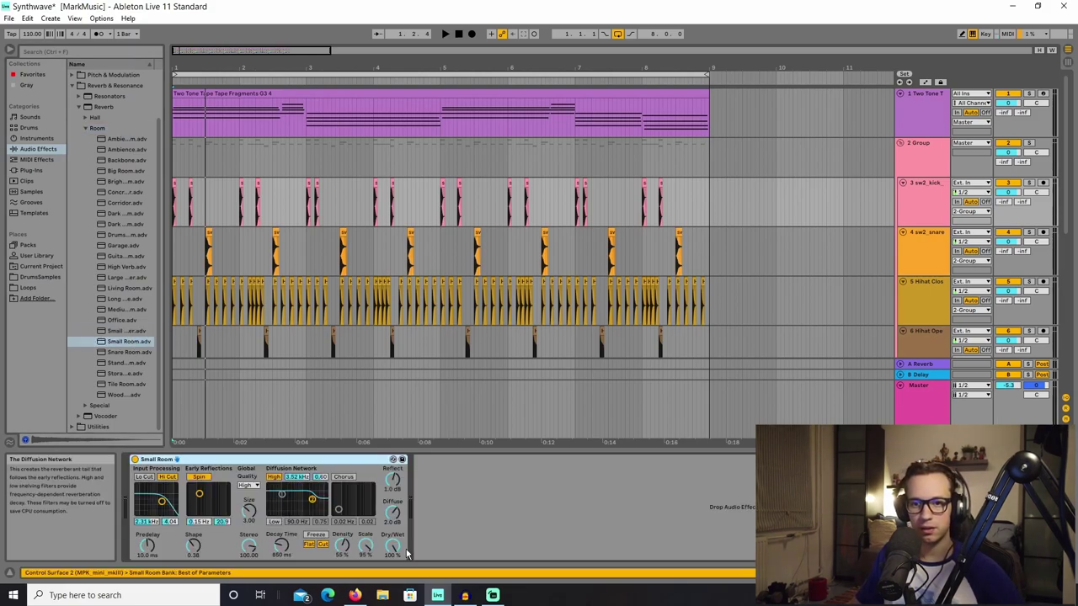
Step: Enable the low shelf in the kick reverb's Diffusion Network, set it to 186 Hz and start playback
click(274, 522)
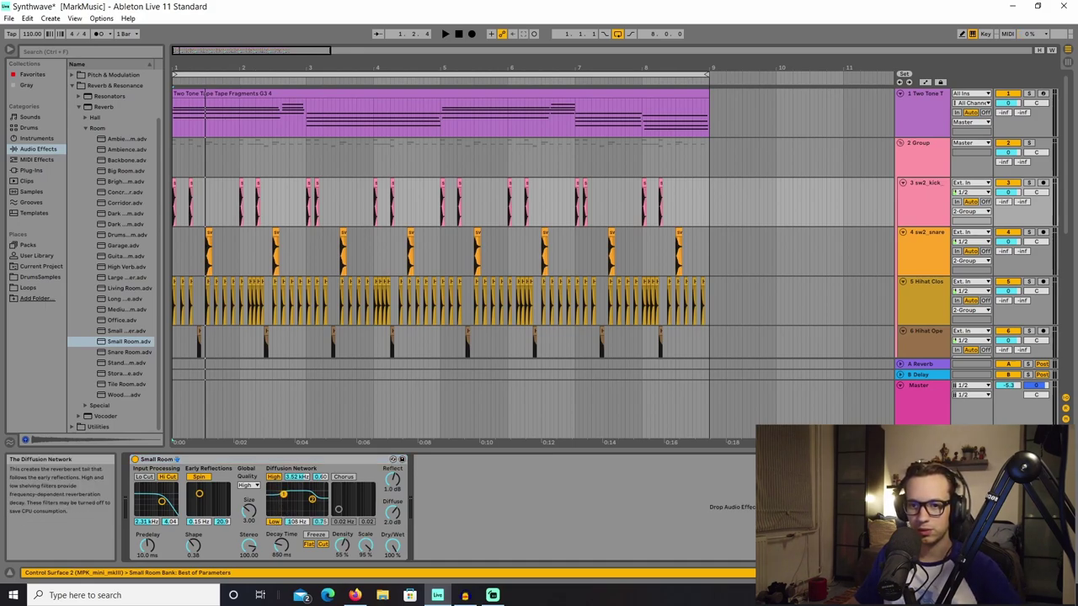
drag(283, 495, 285, 494)
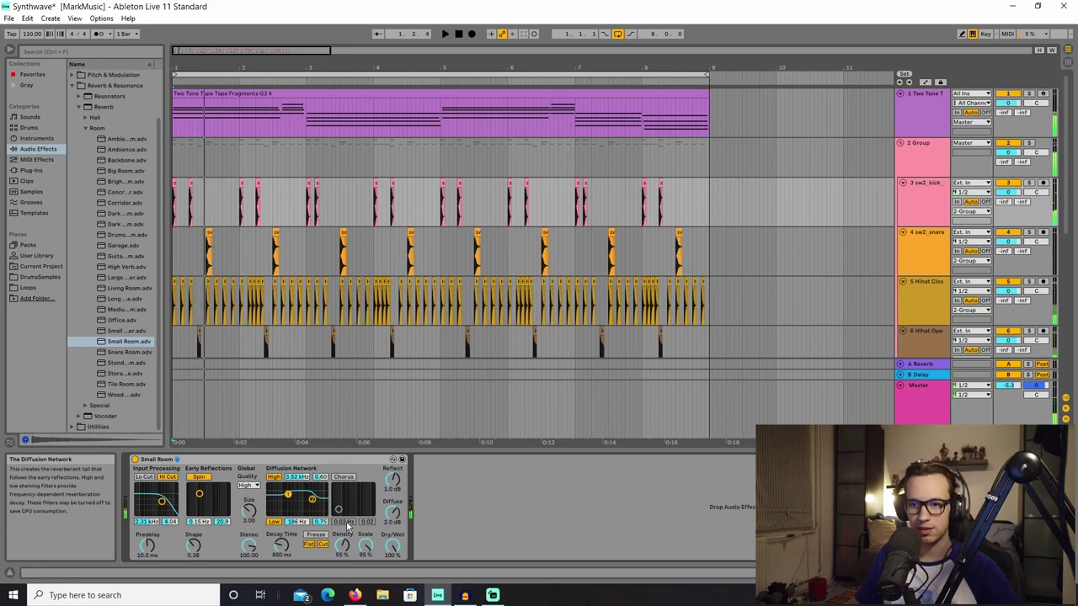
key(space)
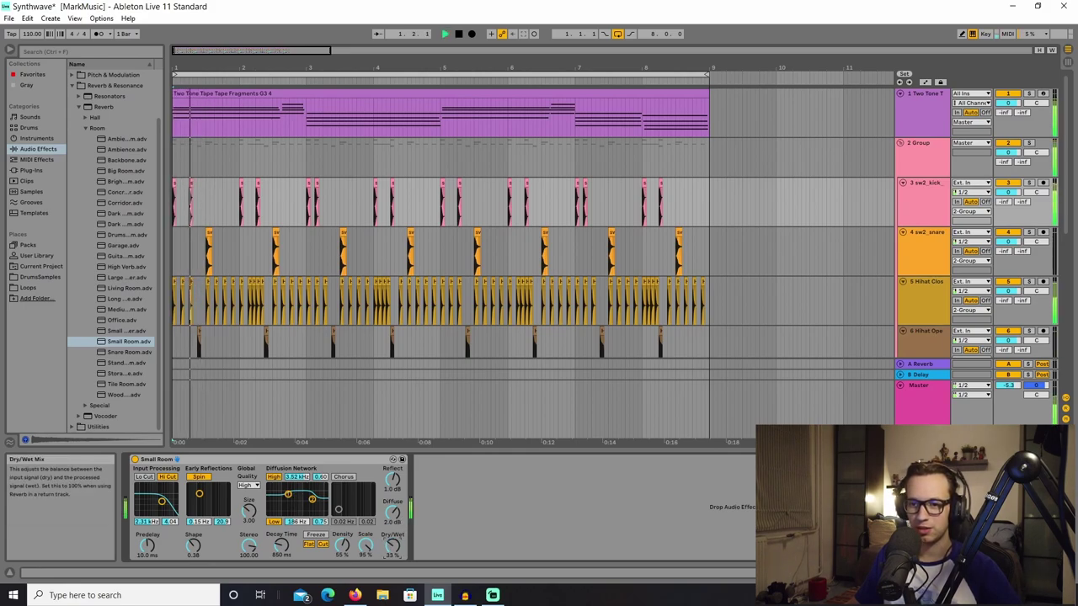
Step: Set the kick reverb's Reflect to -5.0 dB, Dry/Wet to 17 % and low shelf to 55.1 Hz during playback, and stop
drag(392, 480, 392, 496)
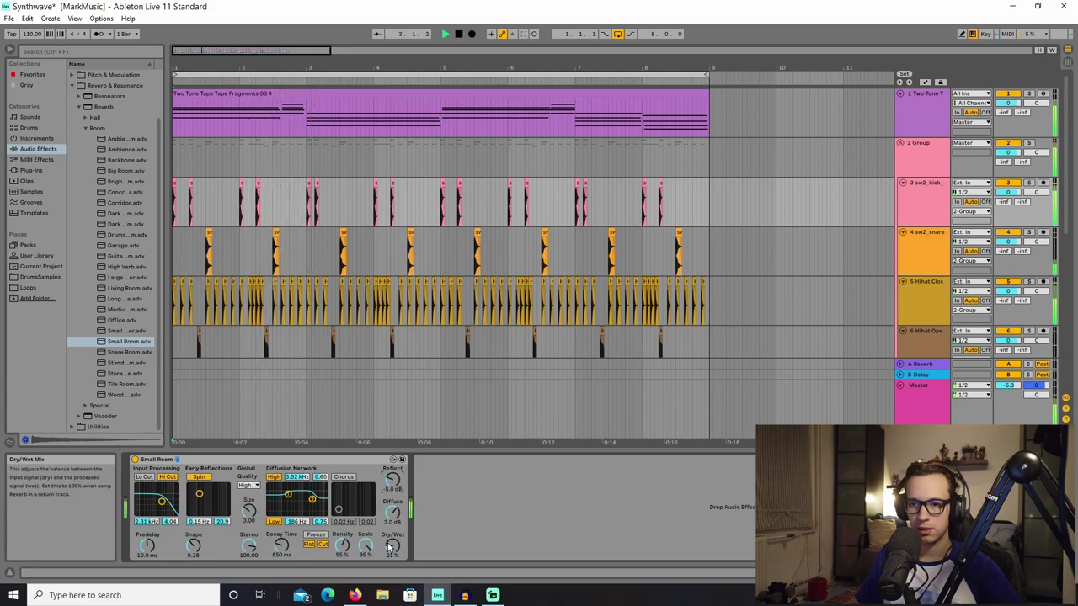
drag(392, 547, 392, 553)
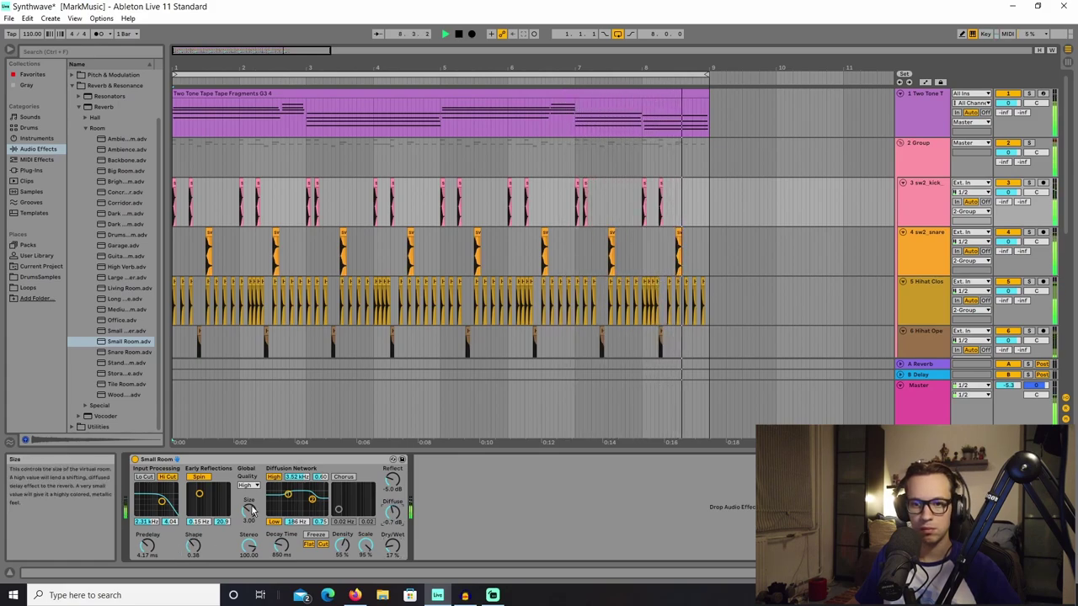
drag(293, 502, 278, 497)
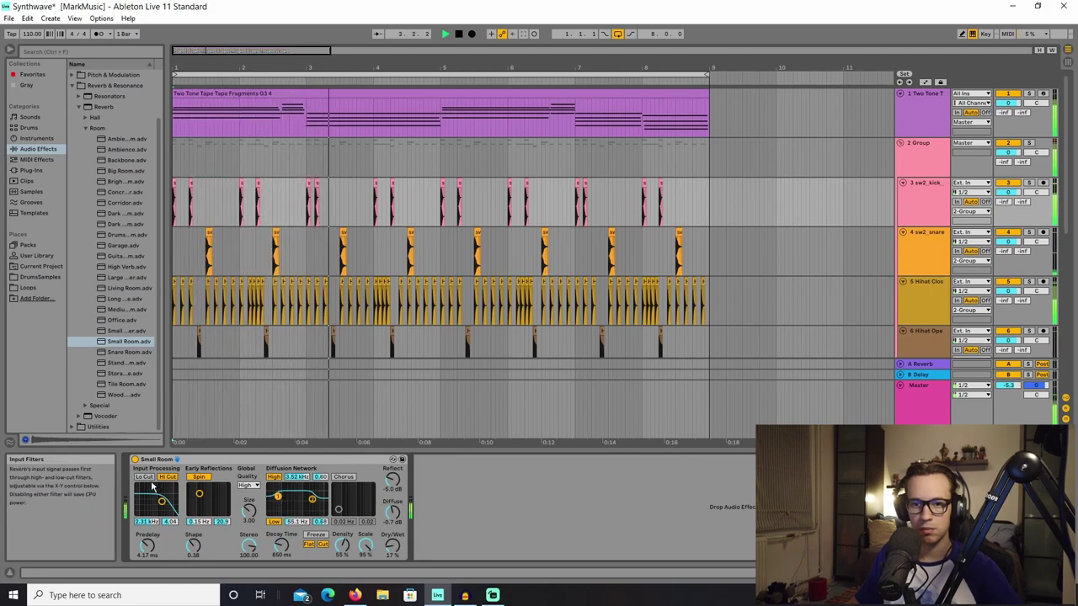
click(457, 34)
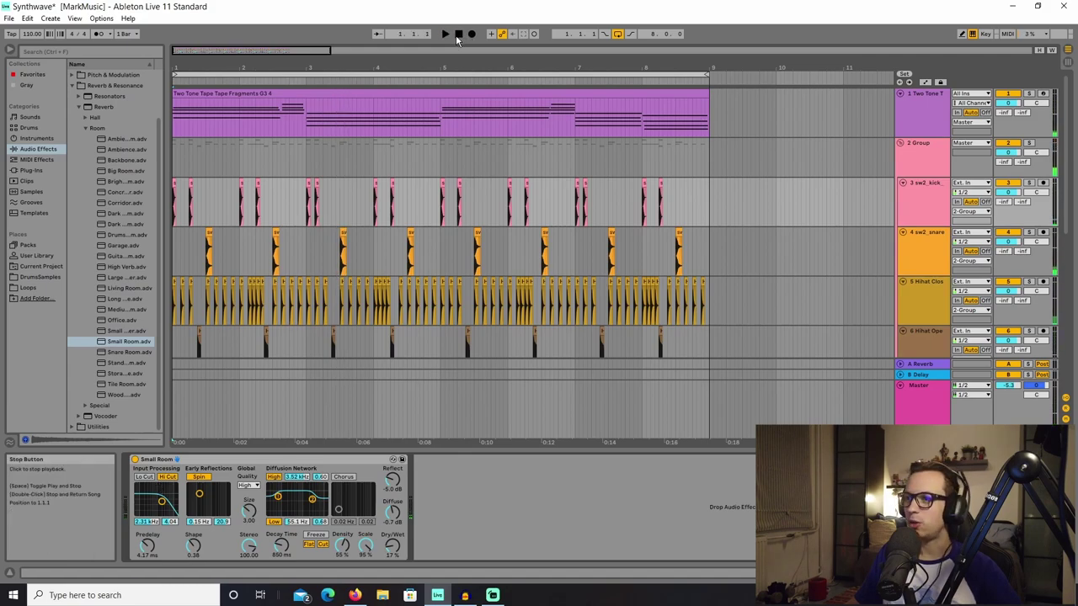
Step: Play the arrangement and lower the threshold of the snare track's sidechained Gate to -20.6 dB
scroll(870, 282, down, 3)
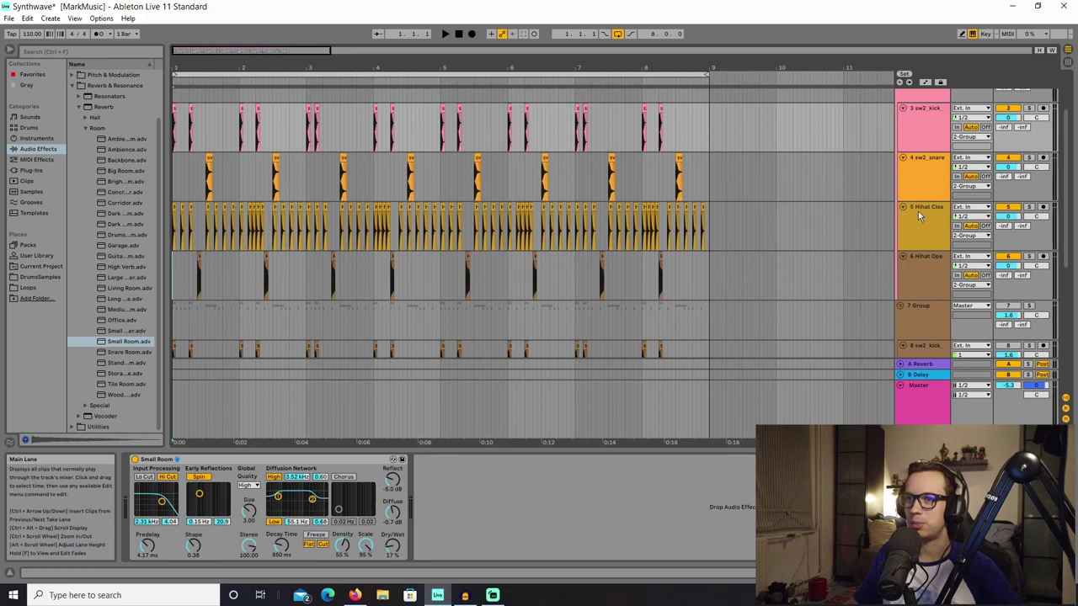
scroll(917, 211, up, 5)
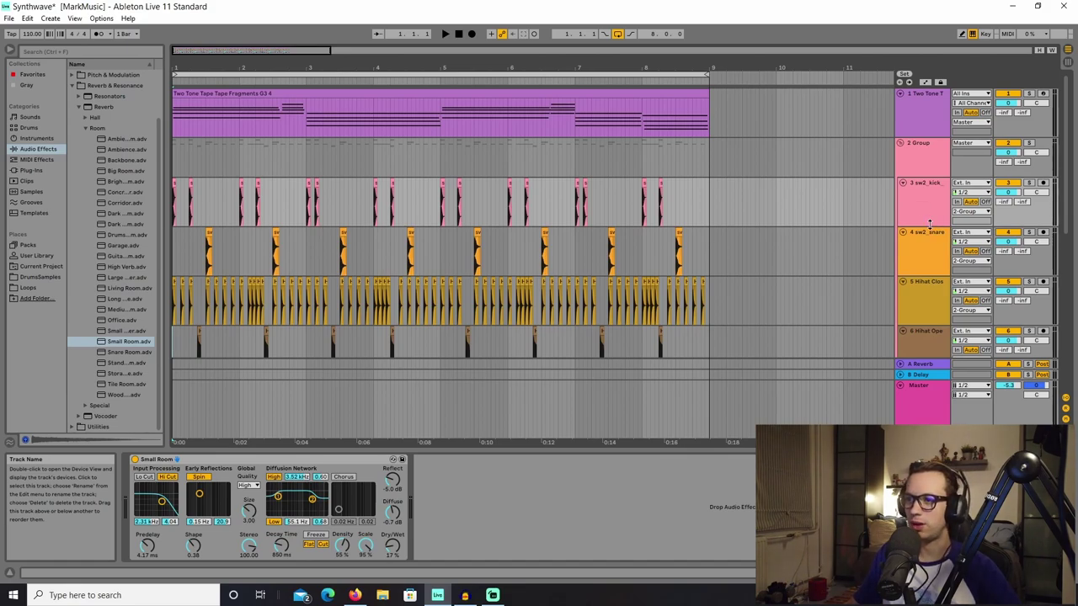
scroll(929, 224, down, 4)
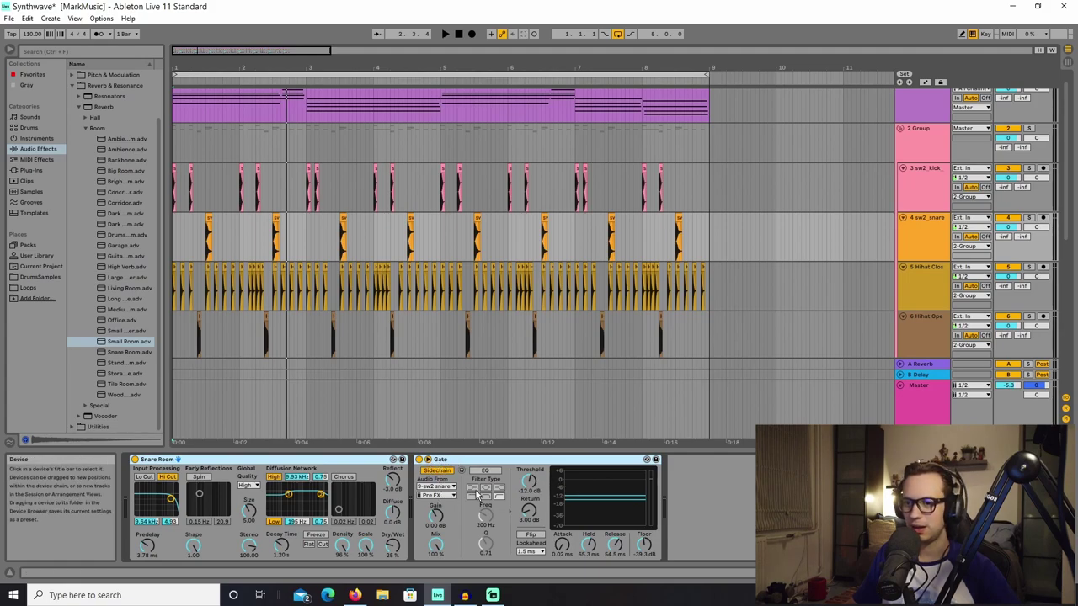
key(space)
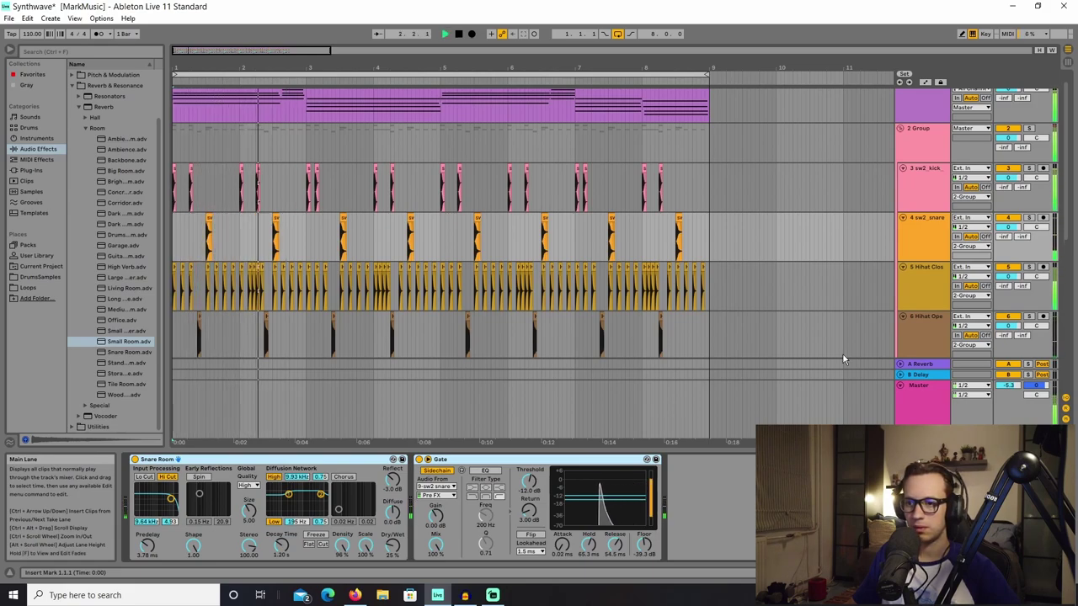
drag(528, 480, 528, 496)
mouse_move(529, 480)
mouse_down()
mouse_move(529, 494)
mouse_move(528, 475)
mouse_up()
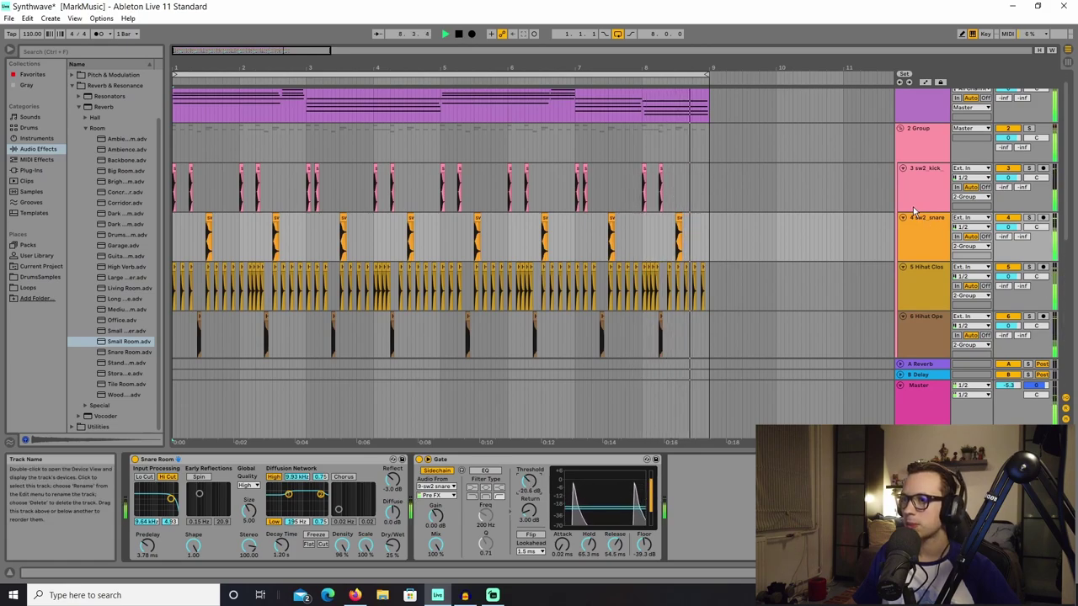
Step: Restart playback and lower the closed hi-hat reverb's Diffusion Network low shelf to 82.6 Hz
click(977, 202)
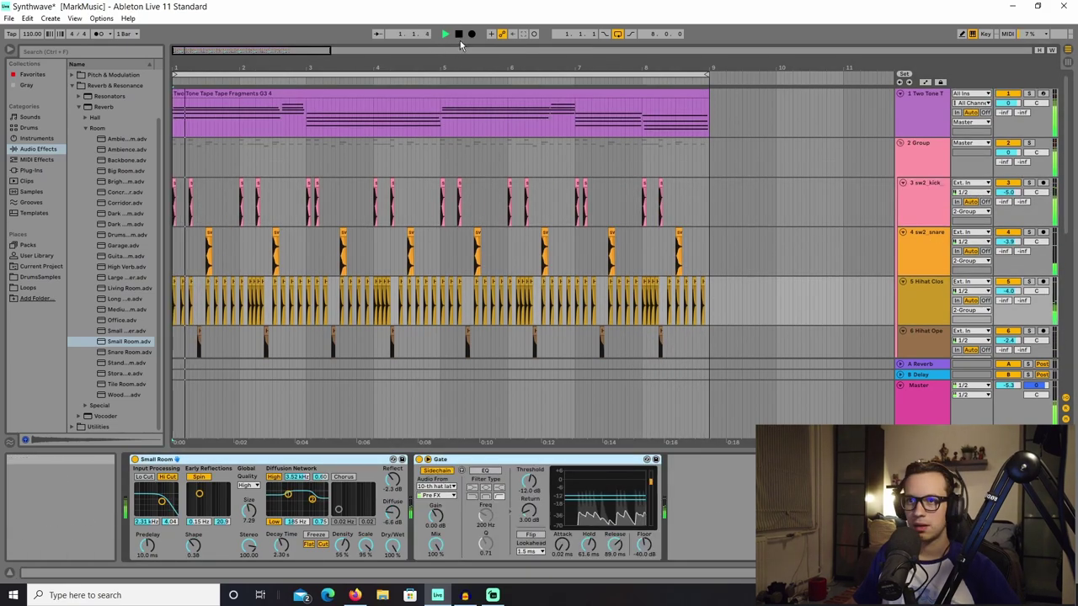
click(459, 37)
click(445, 37)
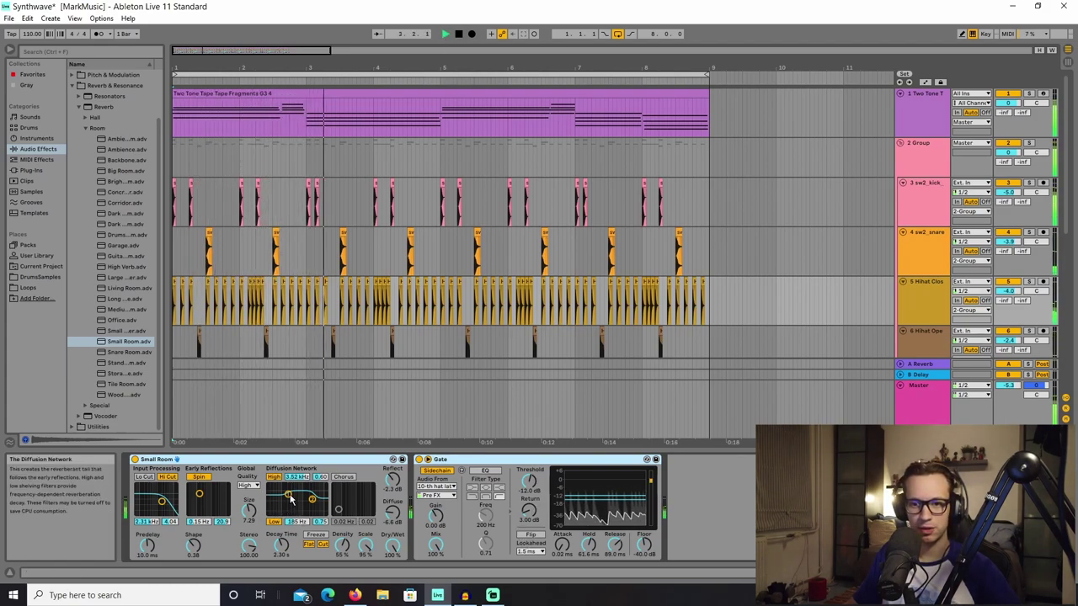
drag(287, 499, 281, 498)
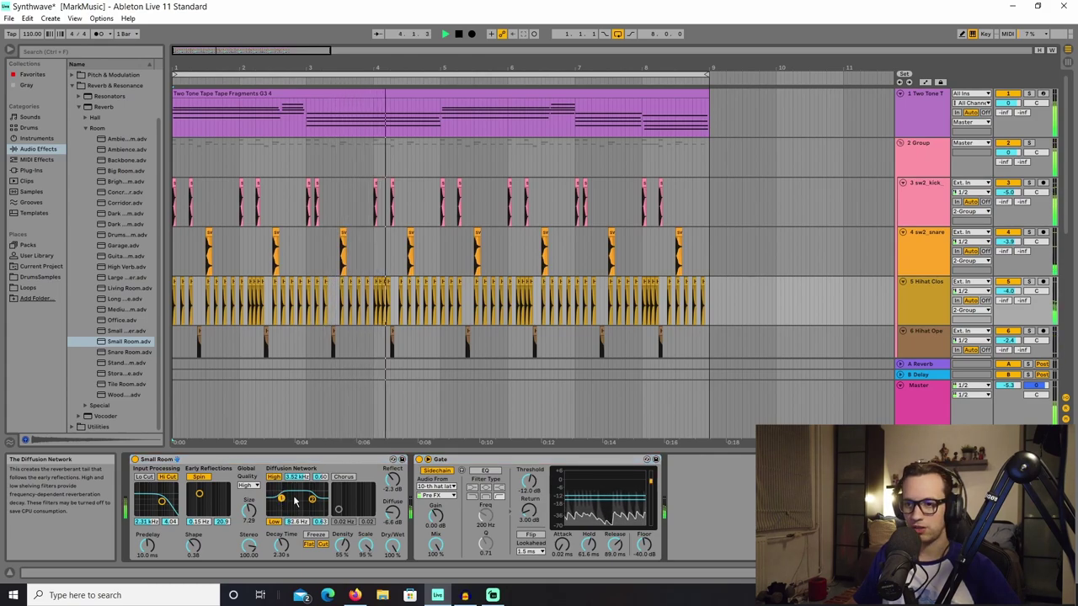
Step: Delete the Gate from the closed hi-hat track and lower its Small Room reverb's Dry/Wet to 20 %
click(477, 460)
key(Delete)
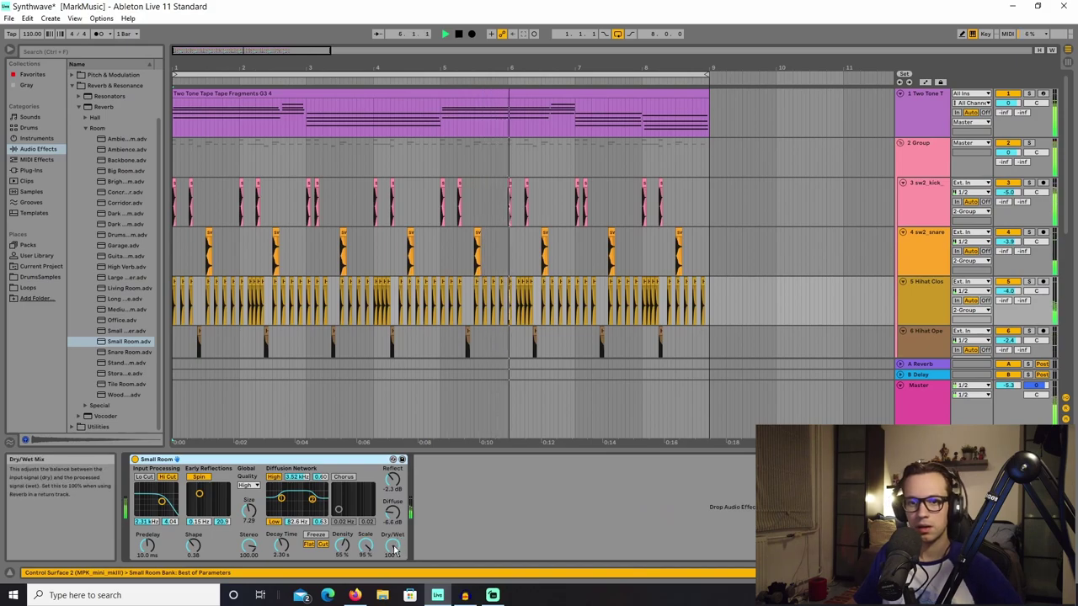
key(space)
drag(388, 547, 388, 602)
drag(391, 545, 392, 562)
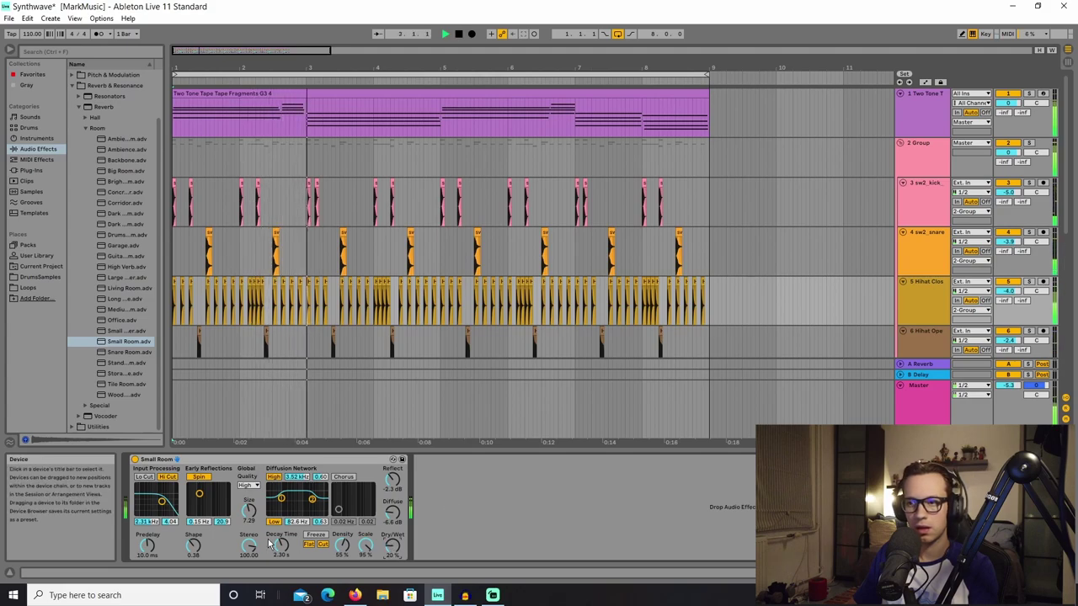
Step: Replace the closed hi-hat track's adjusted reverb with a fresh Small Room preset
click(350, 460)
key(Delete)
drag(128, 342, 222, 510)
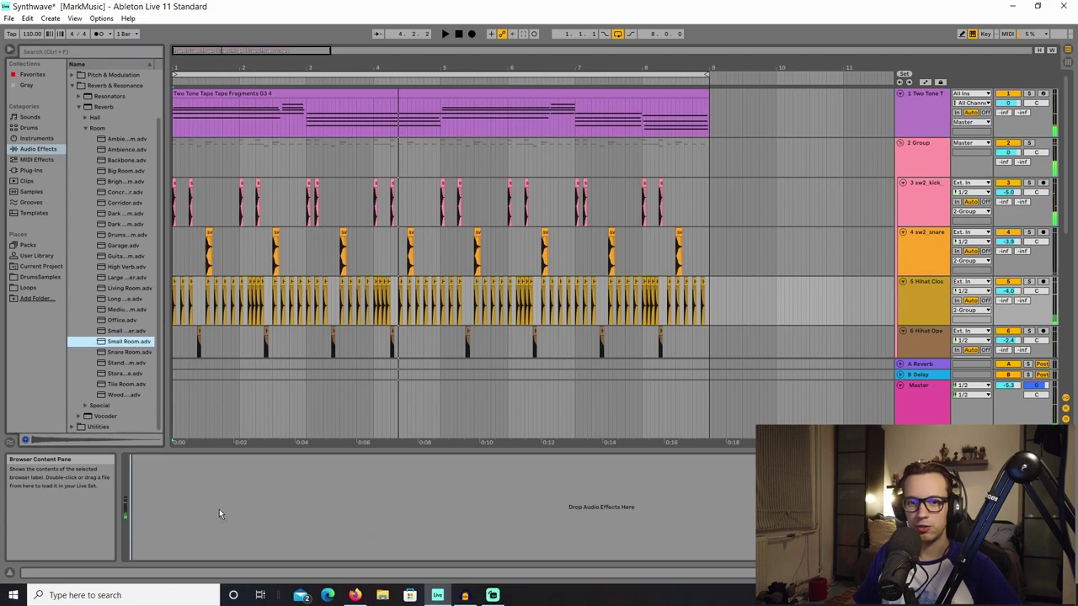
Step: Play the arrangement from the start to audition the Small Room reverb, and switch to a Bright Room reverb preset
click(458, 35)
key(space)
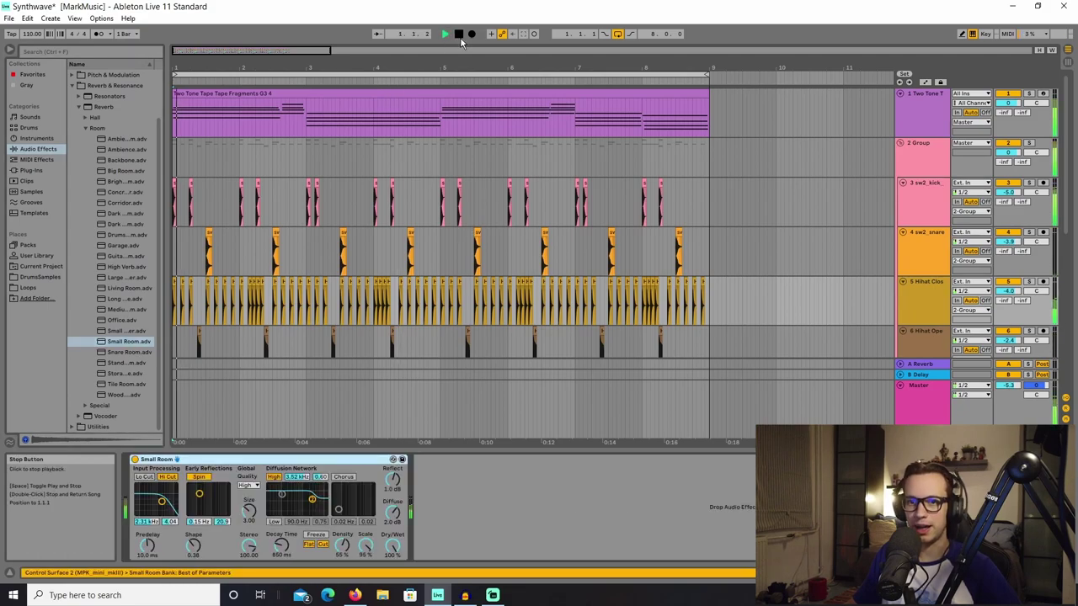
key(space)
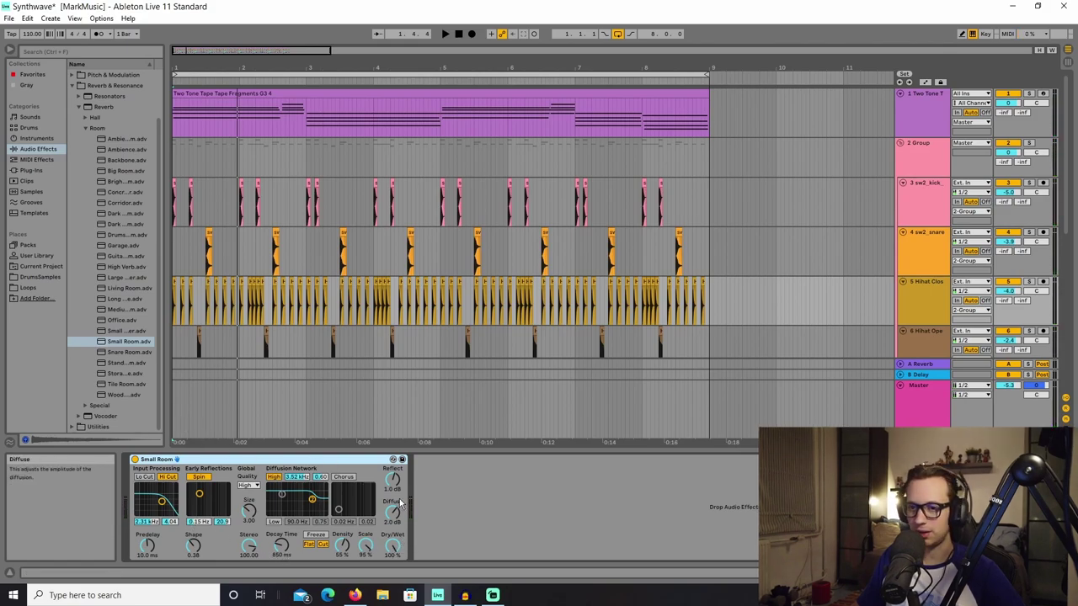
key(space)
drag(393, 479, 393, 505)
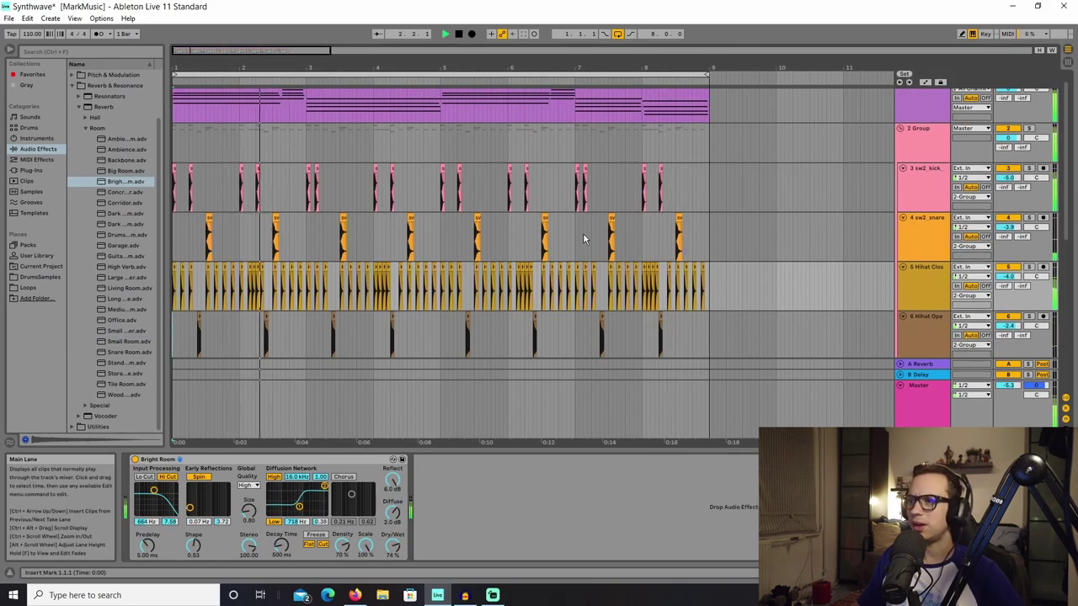
key(space)
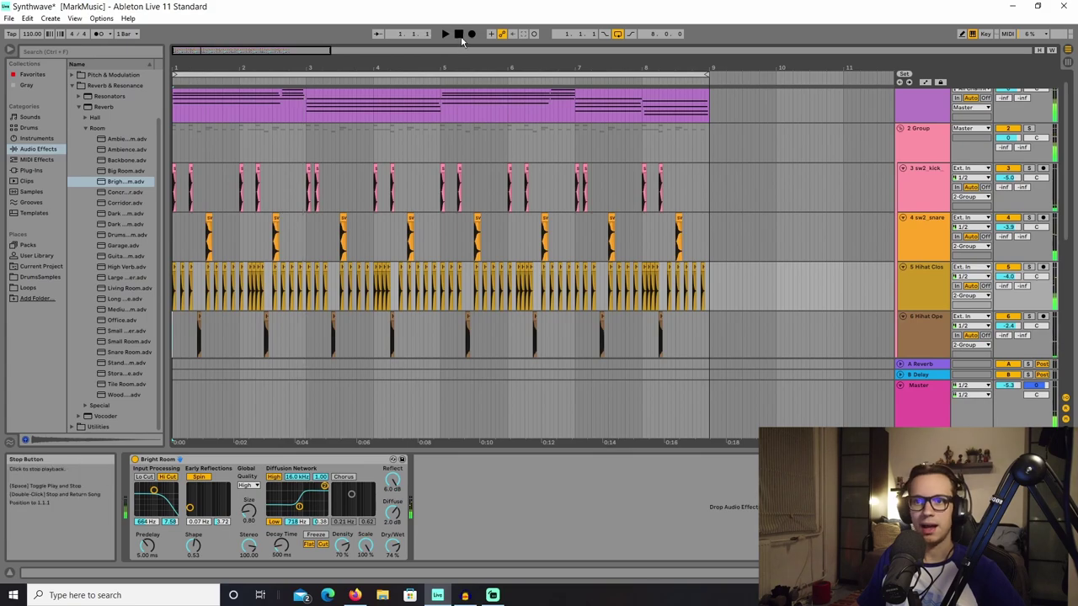
Step: Look through the arrangement's tracks, from the Synth and Drums tracks down to the Zapoy Bass track
scroll(718, 257, down, 3)
scroll(688, 282, up, 3)
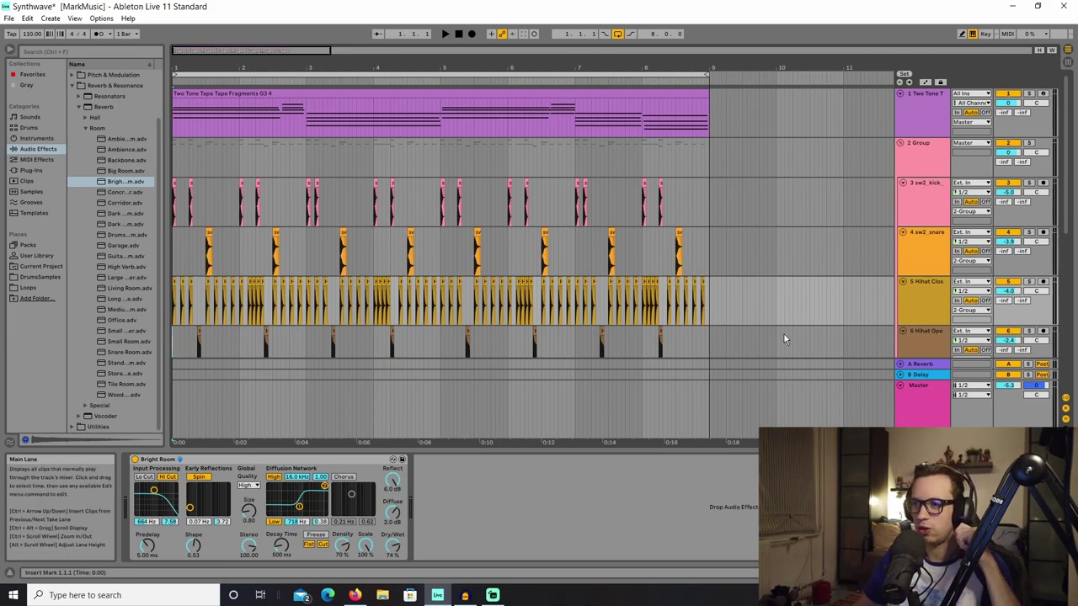
scroll(770, 319, down, 2)
scroll(771, 319, up, 2)
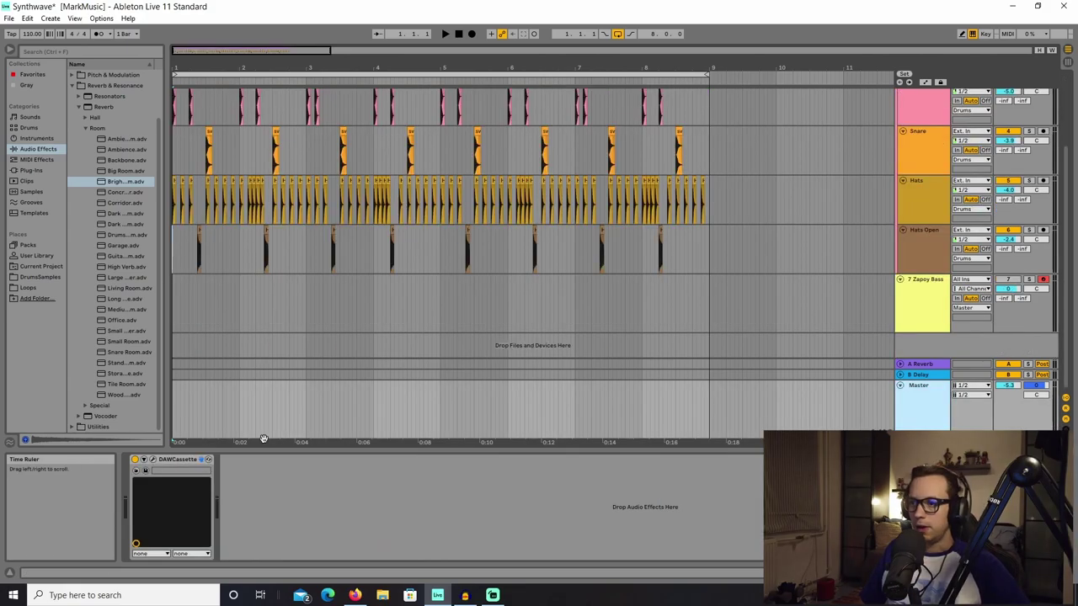
scroll(821, 360, up, 3)
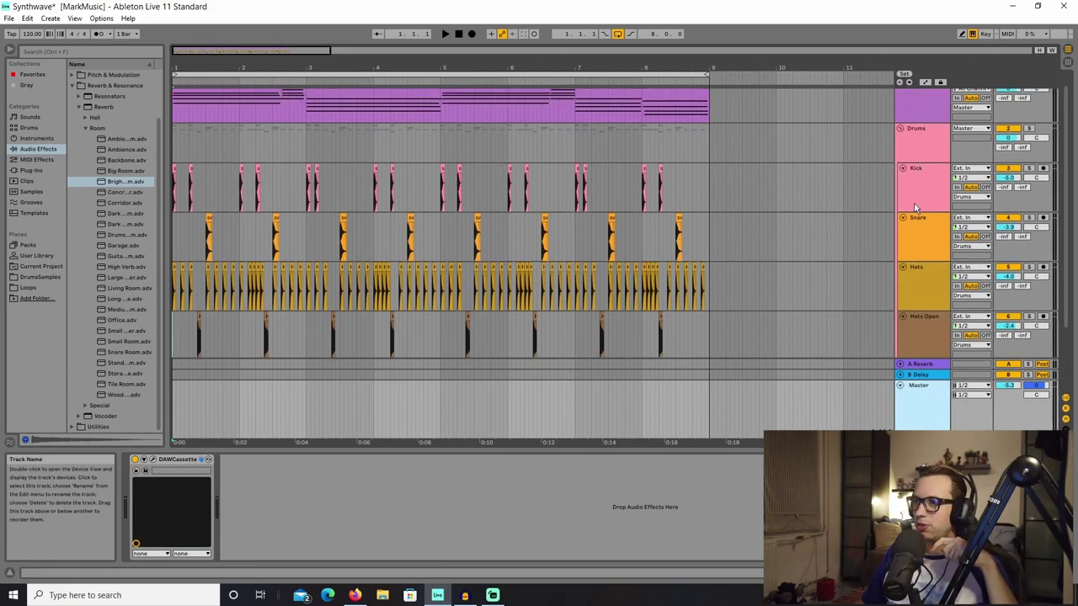
scroll(917, 219, down, 1)
scroll(777, 222, up, 1)
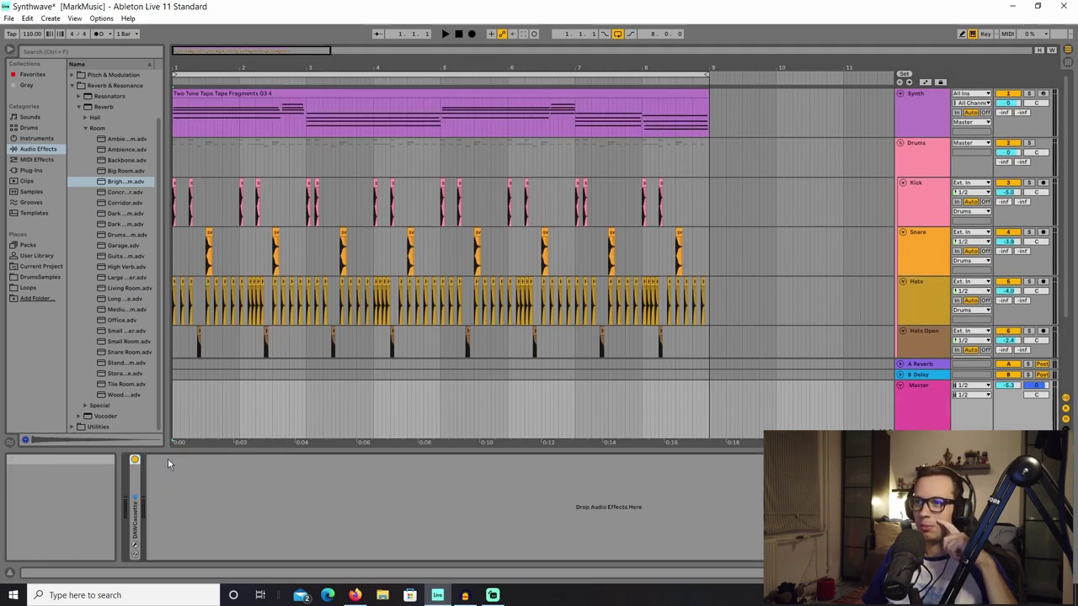
scroll(818, 336, down, 2)
scroll(817, 337, down, 1)
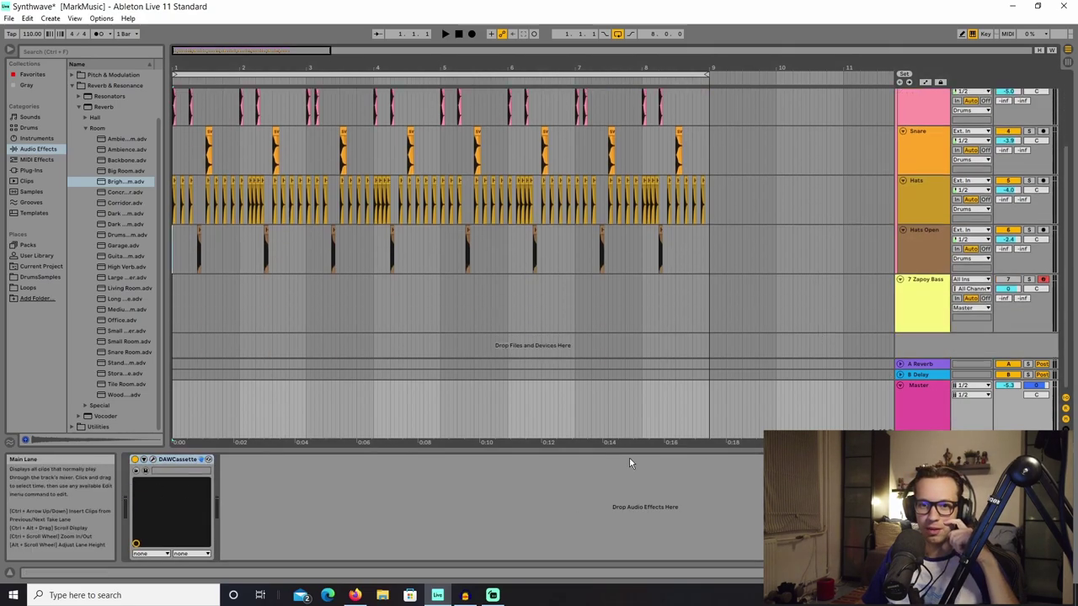
Step: Open the master track's DAWCassette plug-in, compare the mix with the effect off and on during playback, and close its window
click(154, 461)
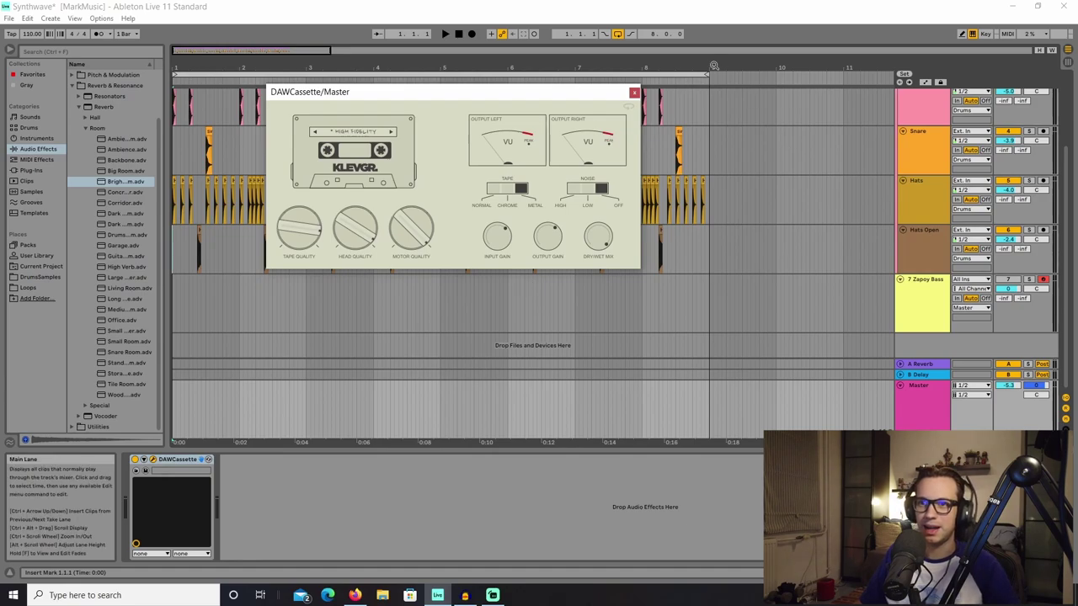
click(137, 465)
key(space)
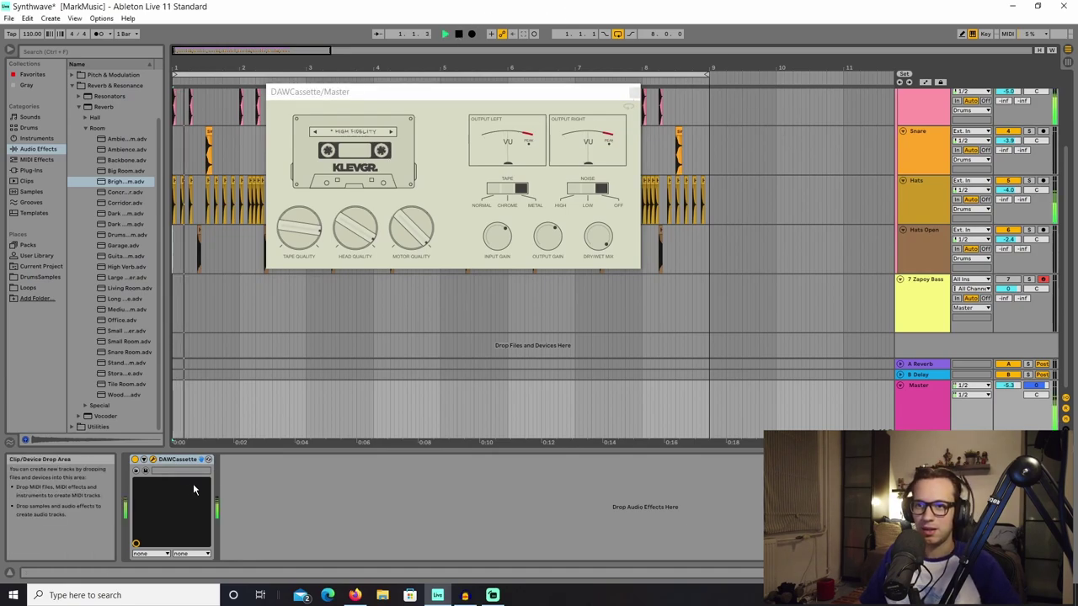
click(135, 460)
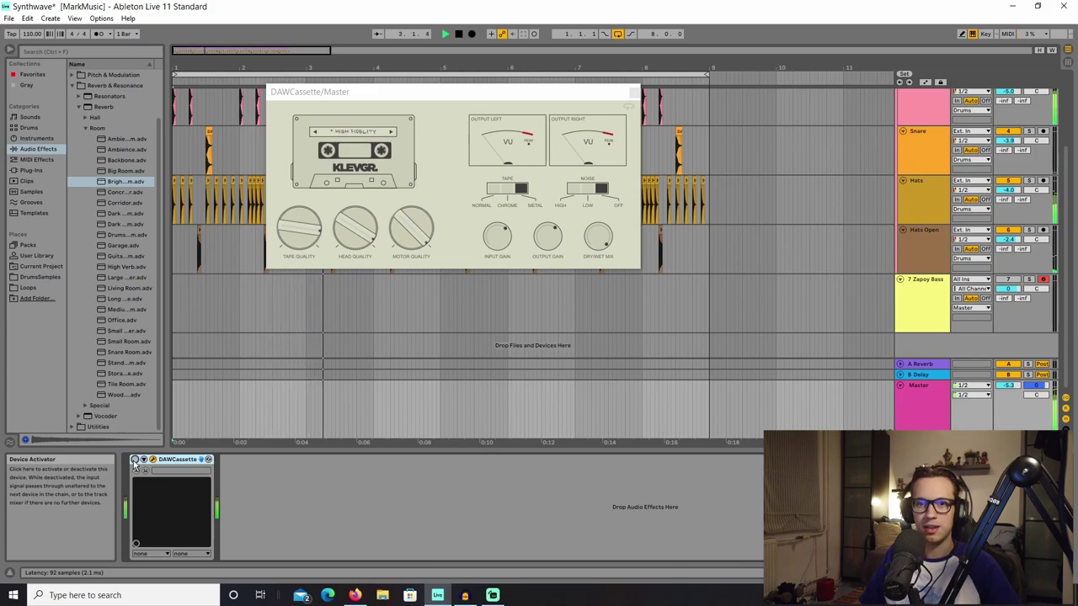
click(135, 460)
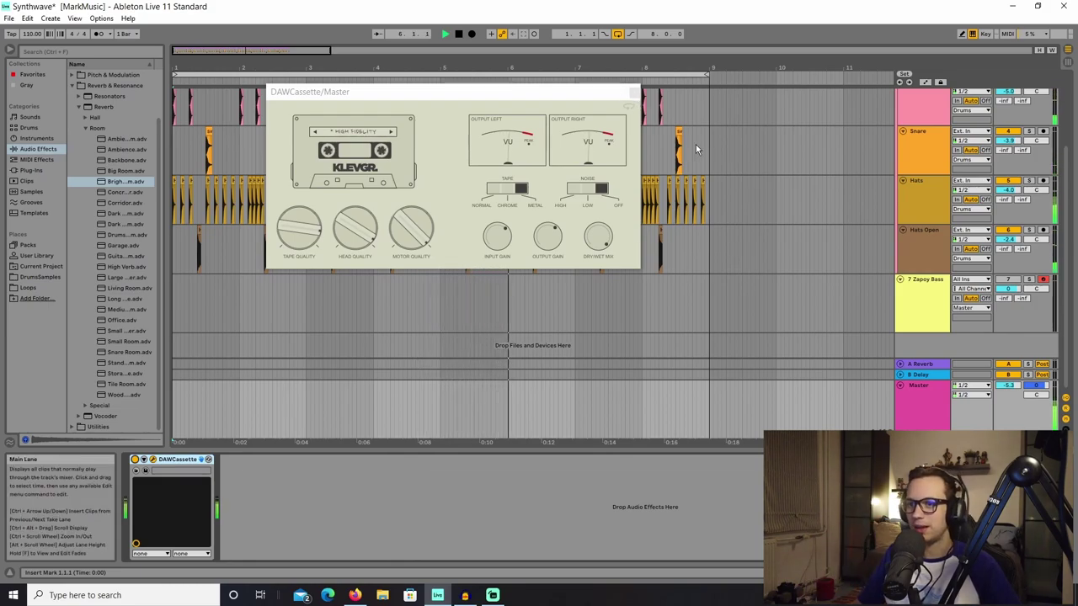
key(space)
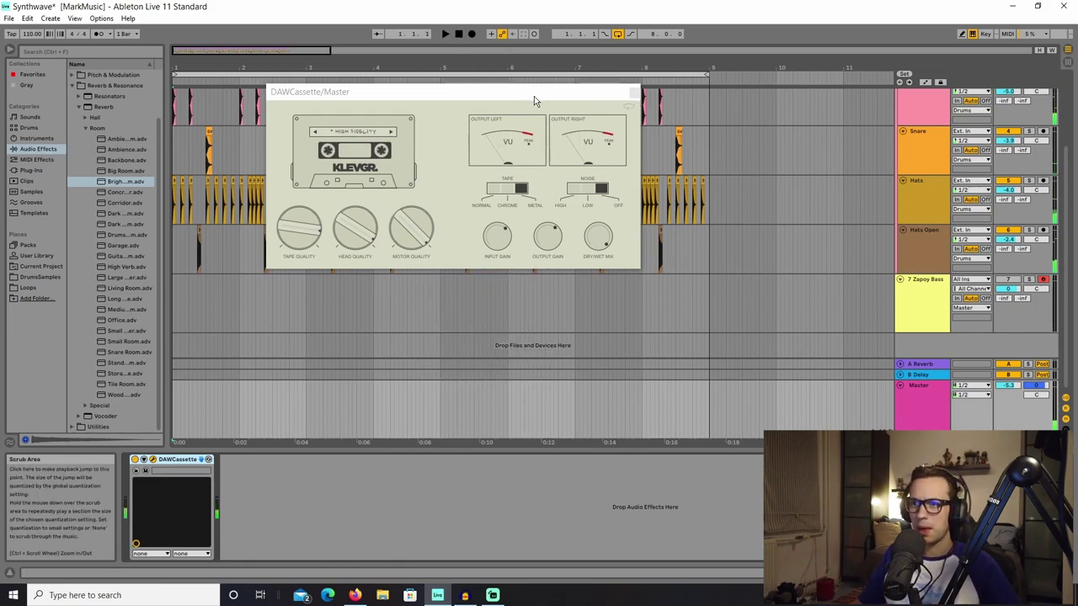
click(634, 93)
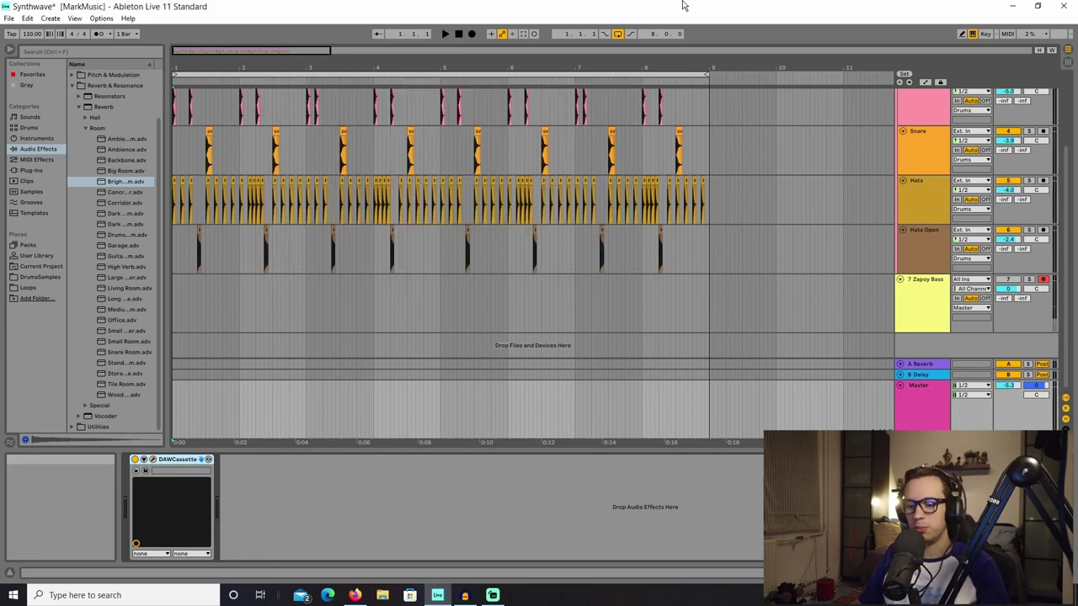
Step: Activate the Zapoy Bass track and leave it armed for recording
click(1042, 281)
click(1042, 280)
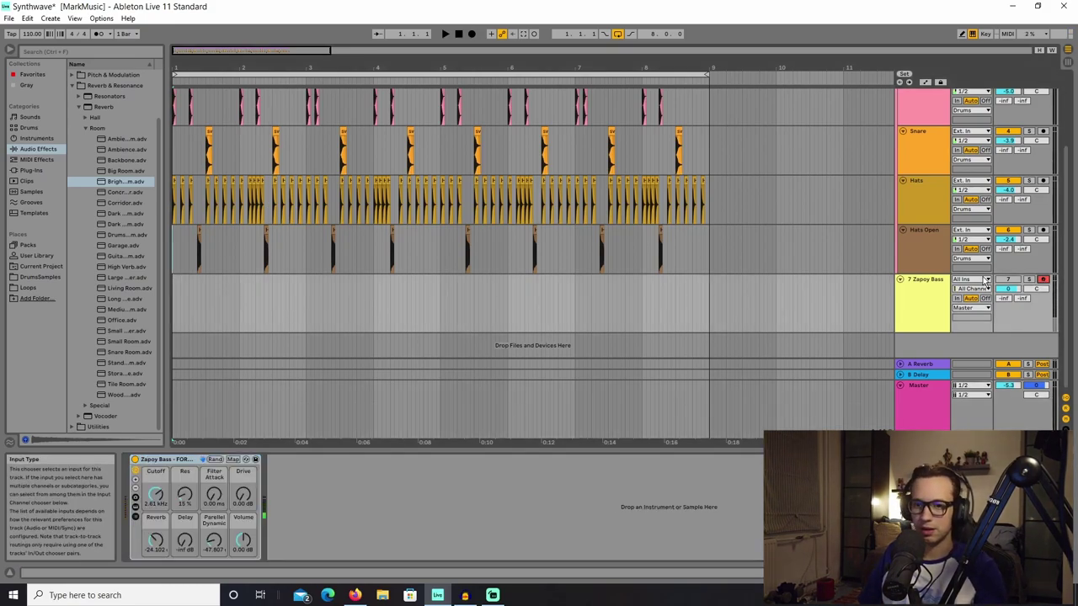
click(1015, 281)
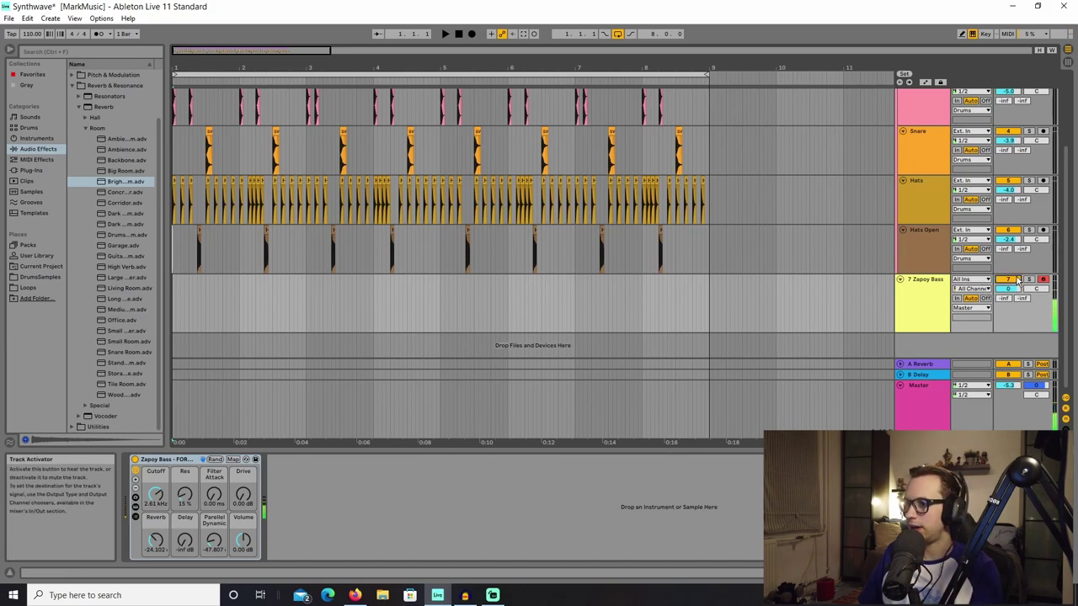
Step: Browse the Loops folder's Soviet Synths From Mars pack down to the 01. Bass folder of its Ableton Live presets
click(80, 105)
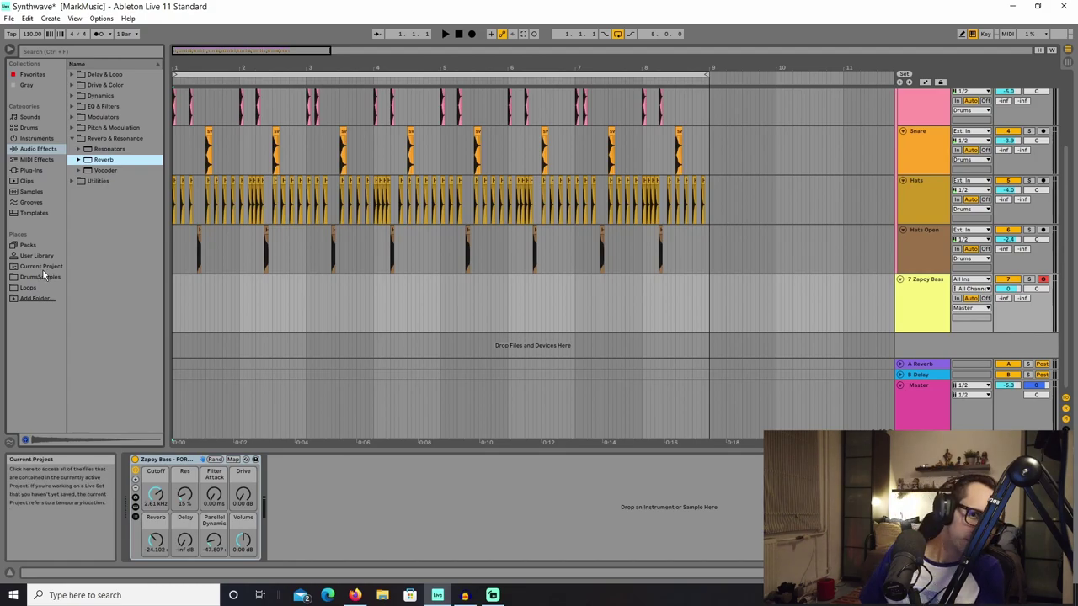
click(28, 287)
click(82, 78)
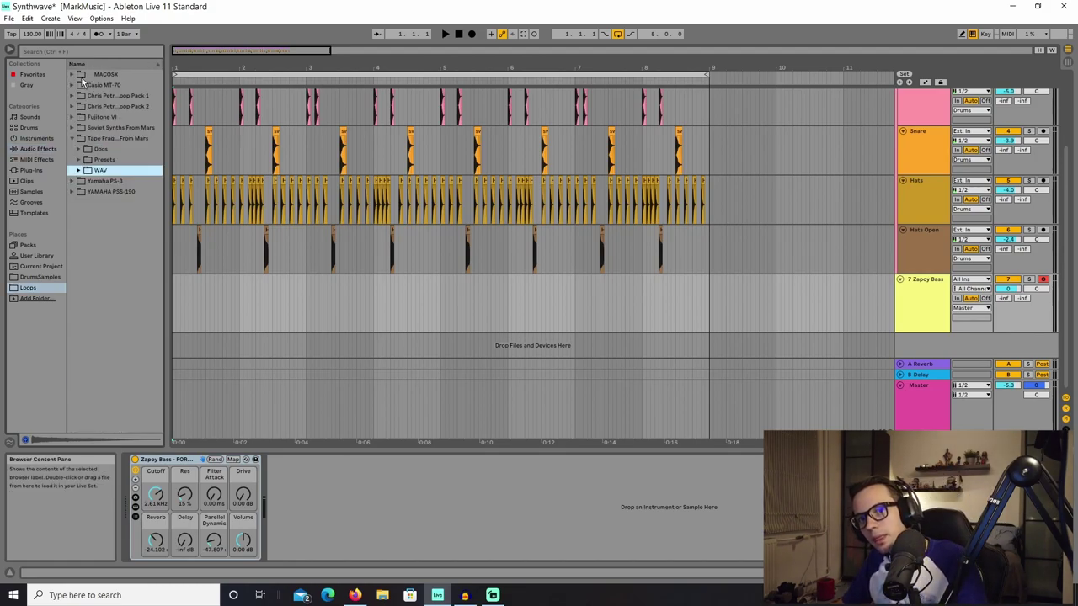
click(73, 140)
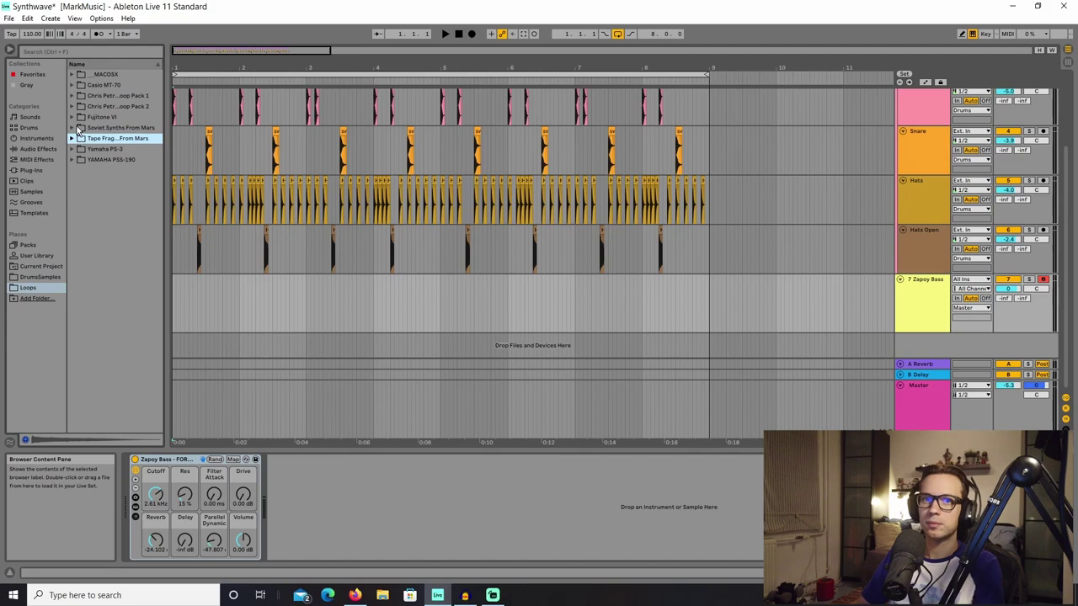
click(74, 128)
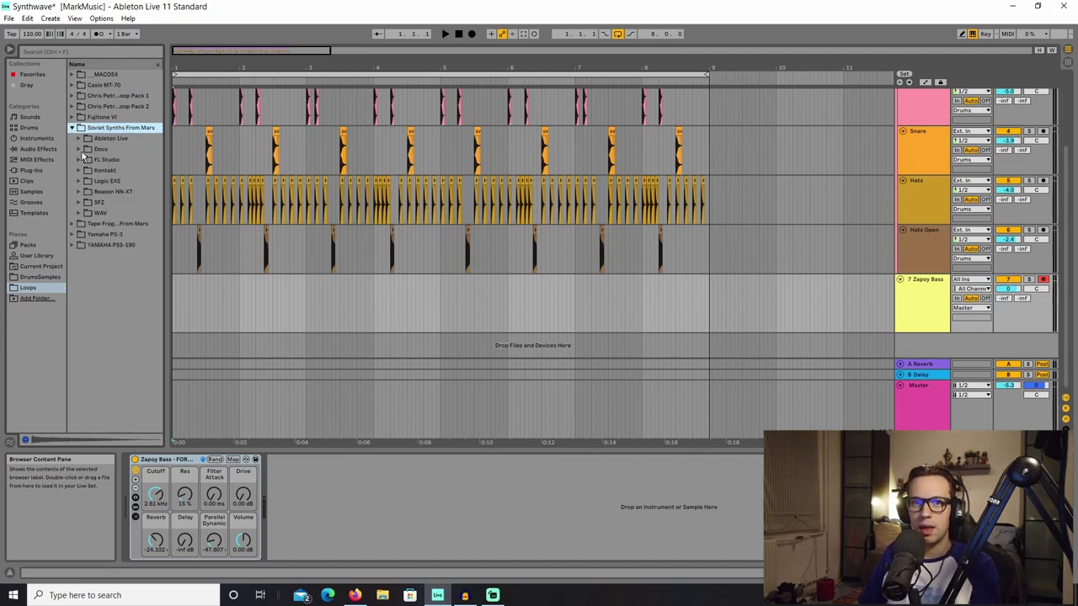
click(80, 140)
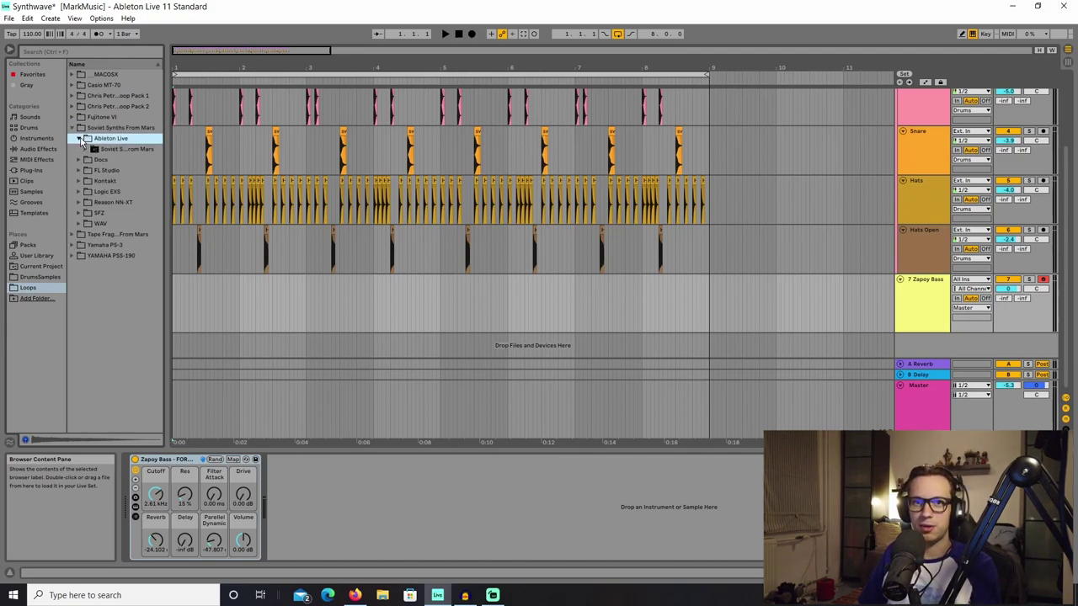
click(80, 139)
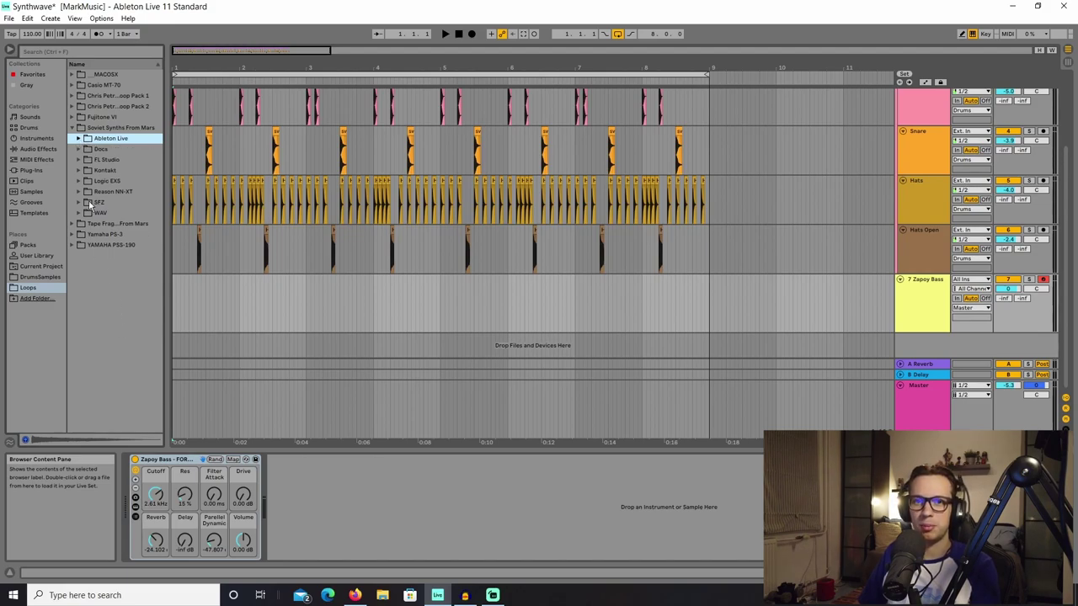
click(78, 139)
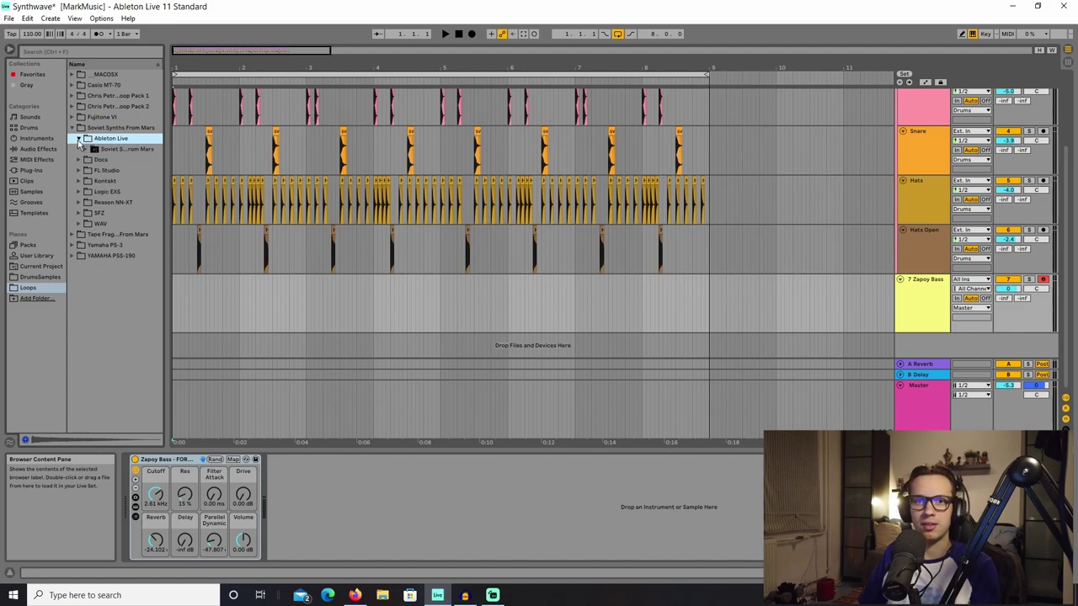
click(85, 149)
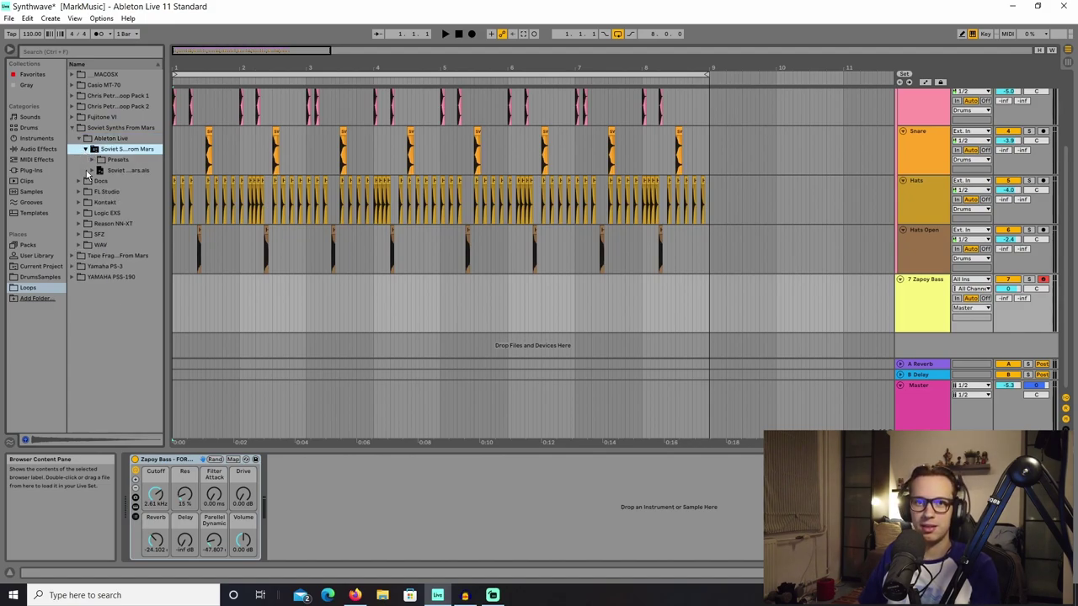
click(92, 160)
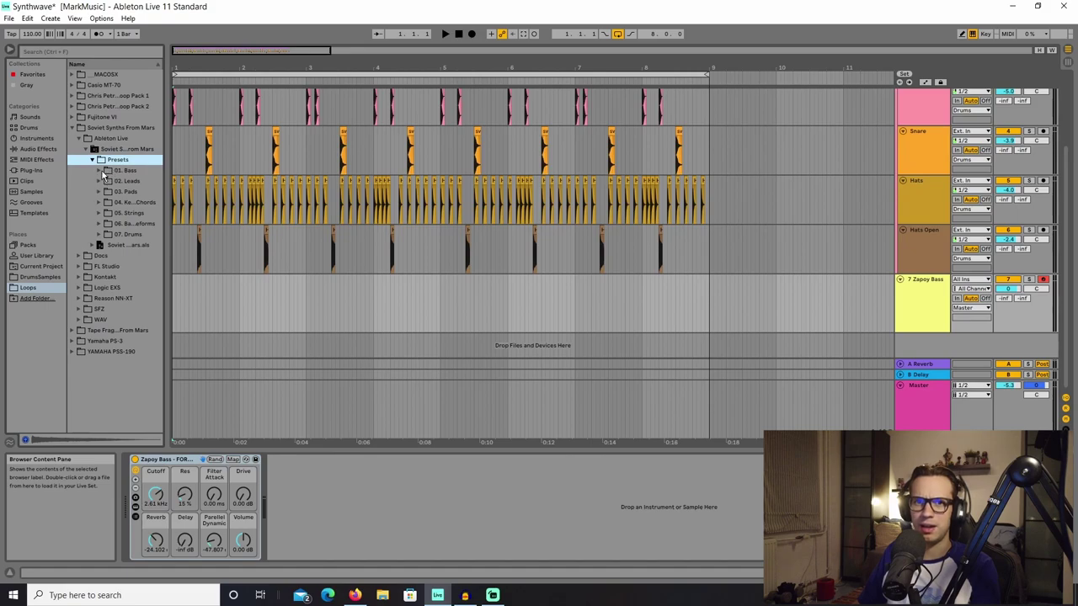
click(99, 170)
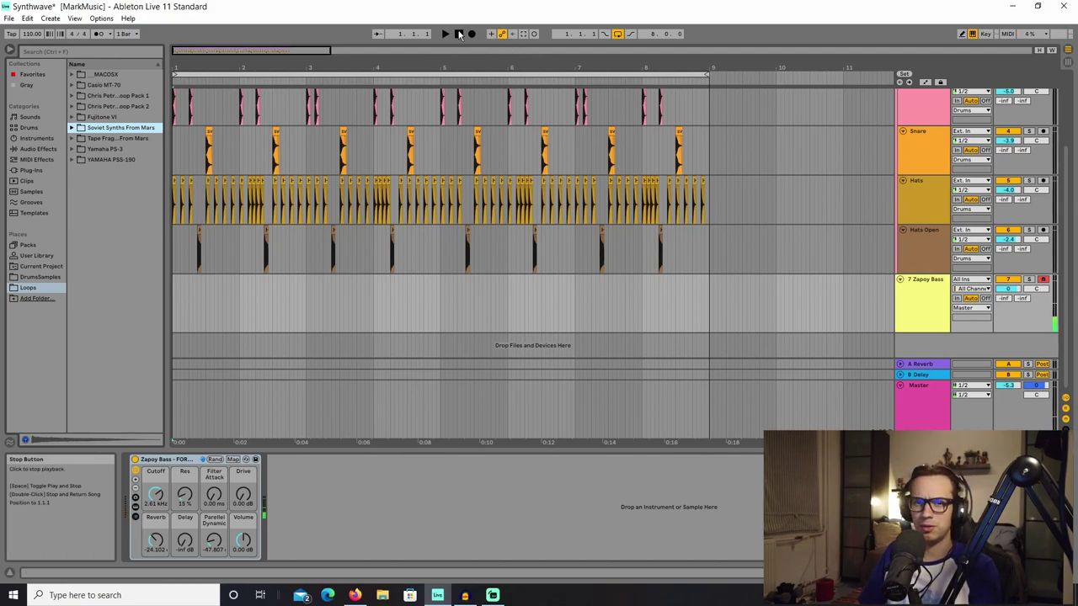
Step: Play the arrangement from the start to rehearse the bass line on the Zapoy Bass track
key(space)
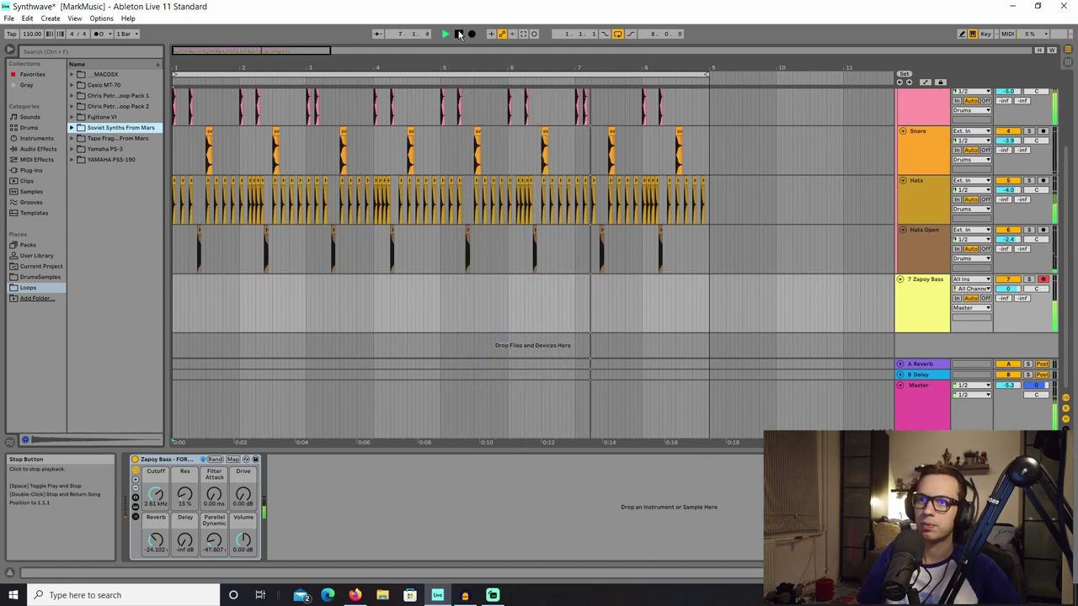
click(459, 34)
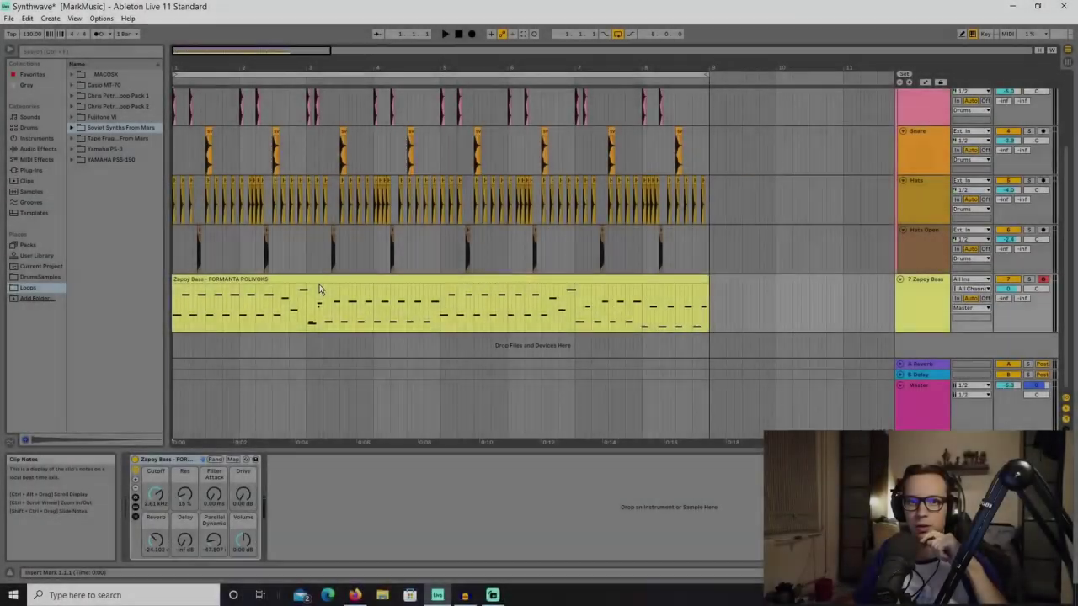
Step: Open the recorded Zapoy Bass clip for note editing and quantize all of its notes
double_click(325, 284)
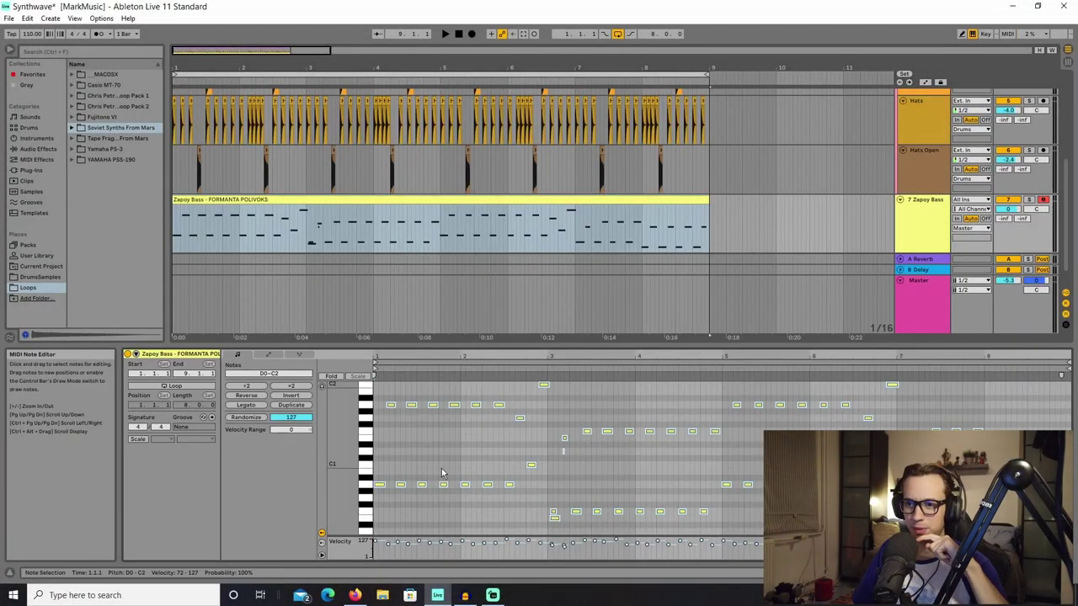
scroll(475, 429, down, 1)
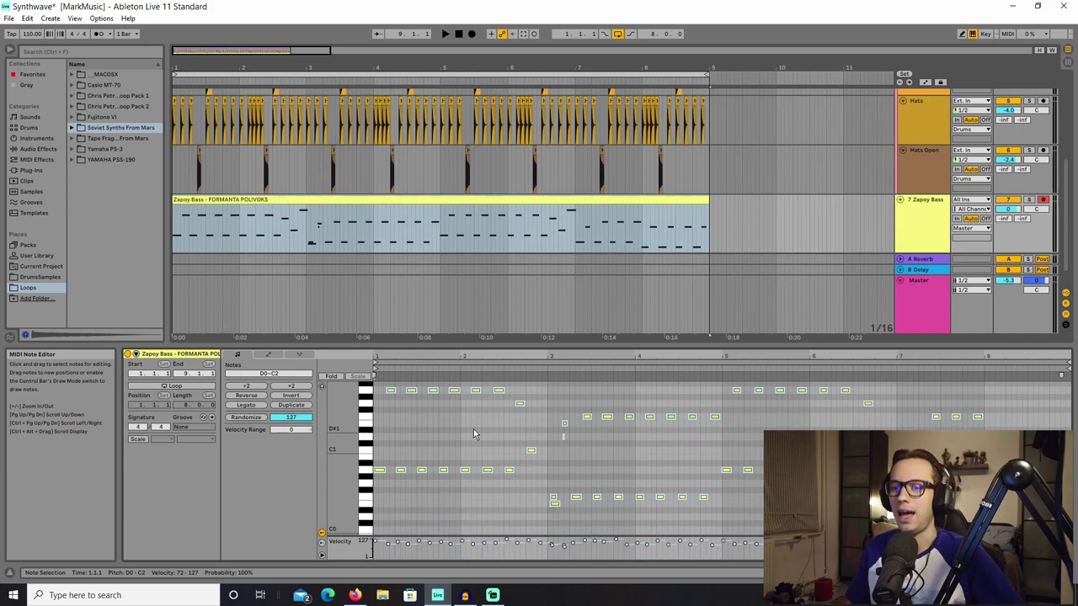
right_click(473, 430)
click(510, 229)
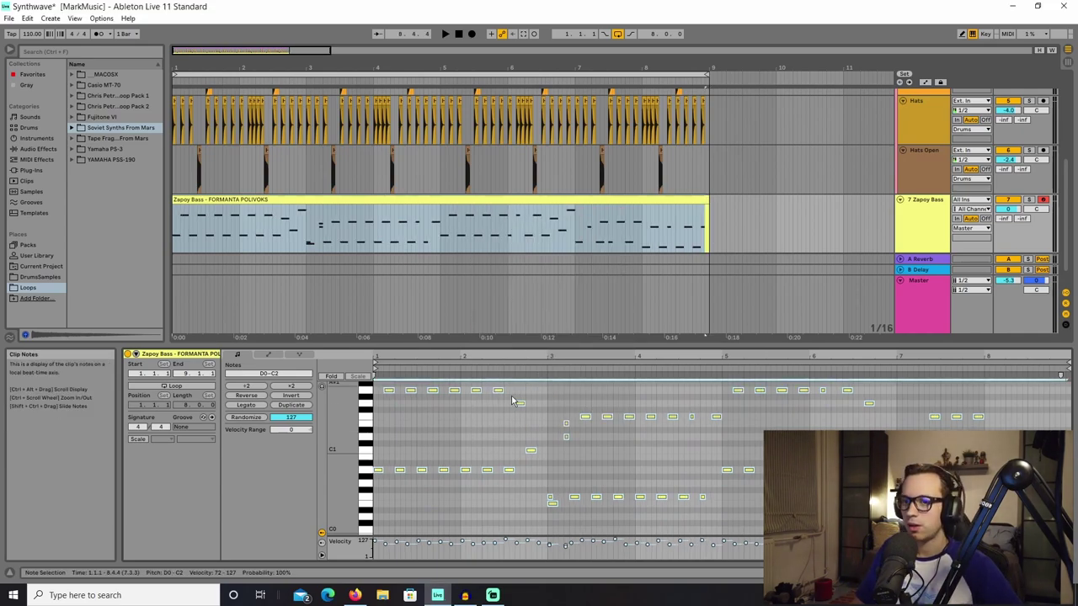
Step: Deselect the bass notes and play the arrangement from the start to check the quantized bass line
click(463, 442)
scroll(494, 463, up, 2)
scroll(419, 423, down, 1)
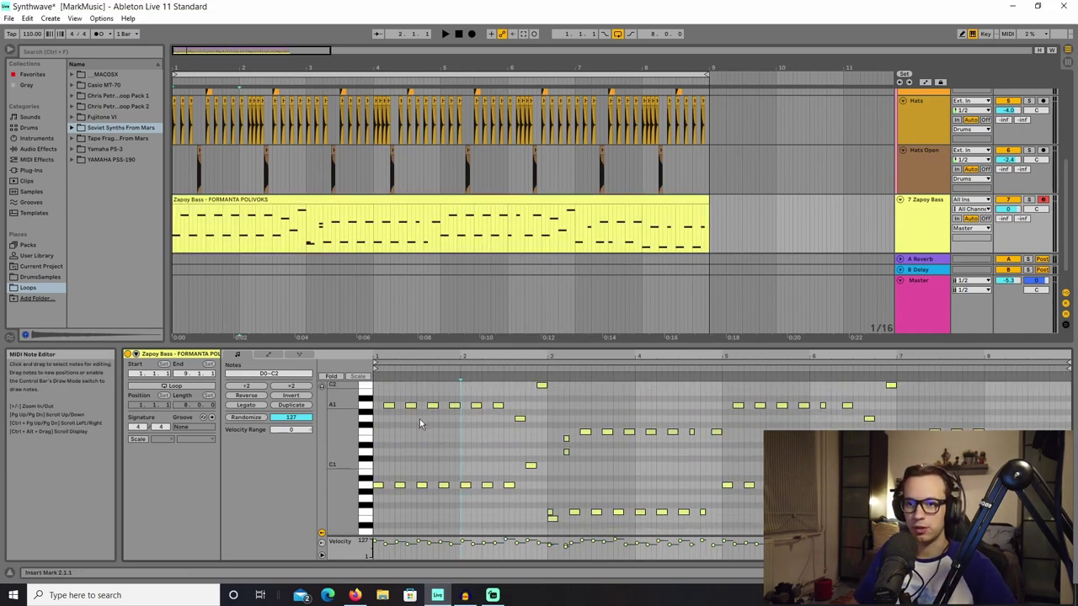
click(459, 35)
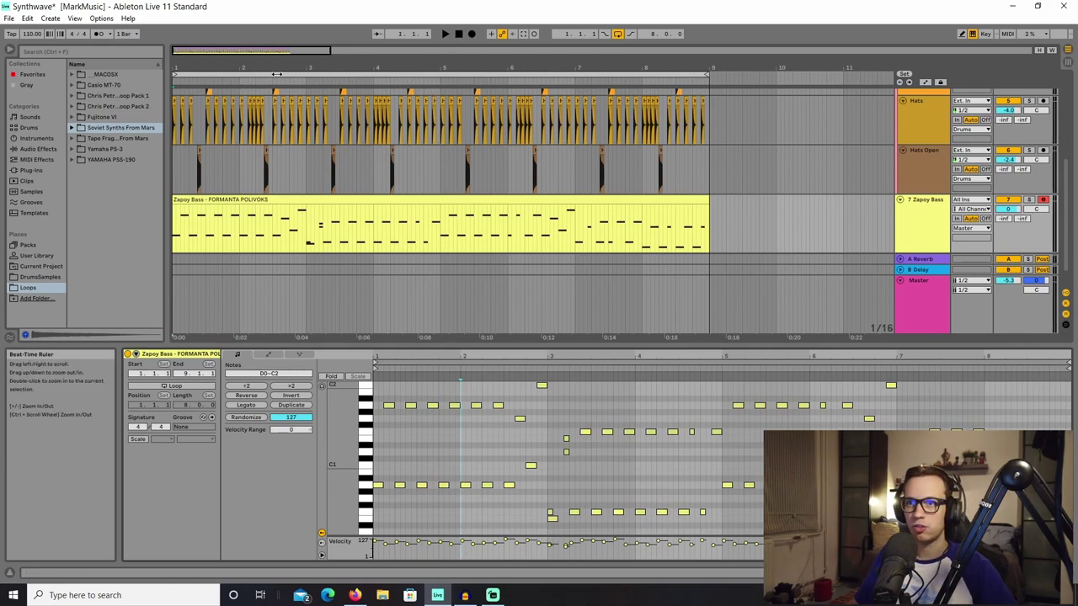
click(446, 33)
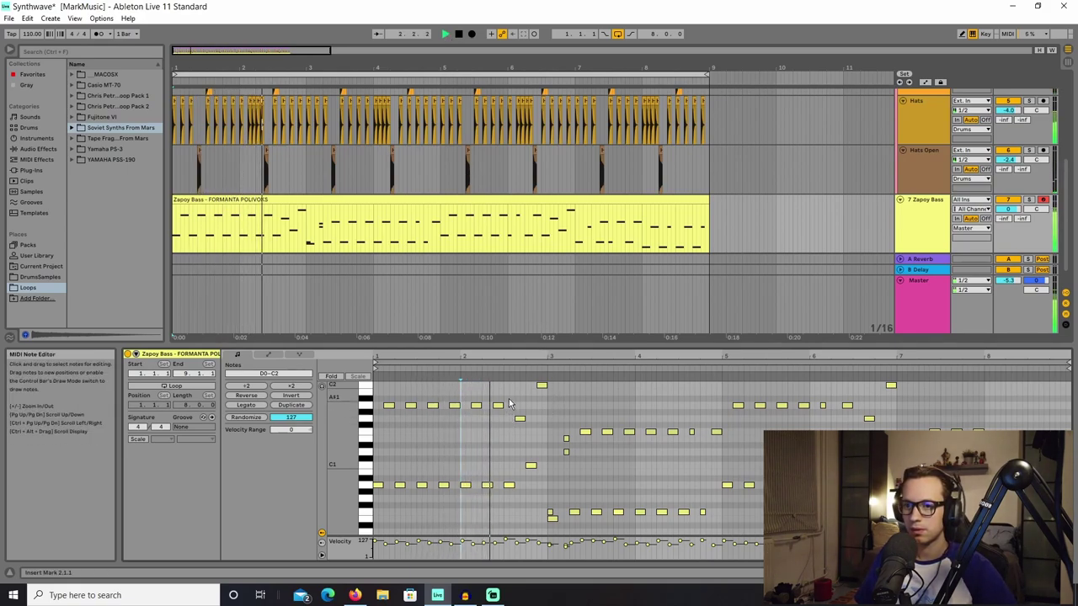
Step: Stop playback and delete the stray short notes around the start of bar 3 in the Zapoy Bass clip
key(space)
key(space)
click(547, 514)
double_click(550, 515)
click(564, 451)
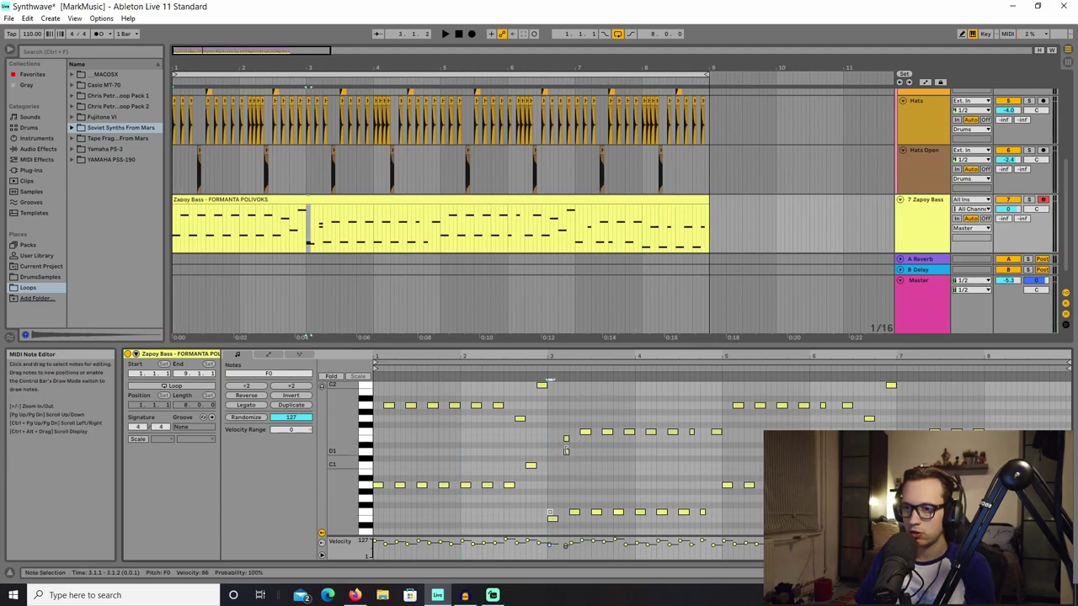
click(566, 439)
key(Delete)
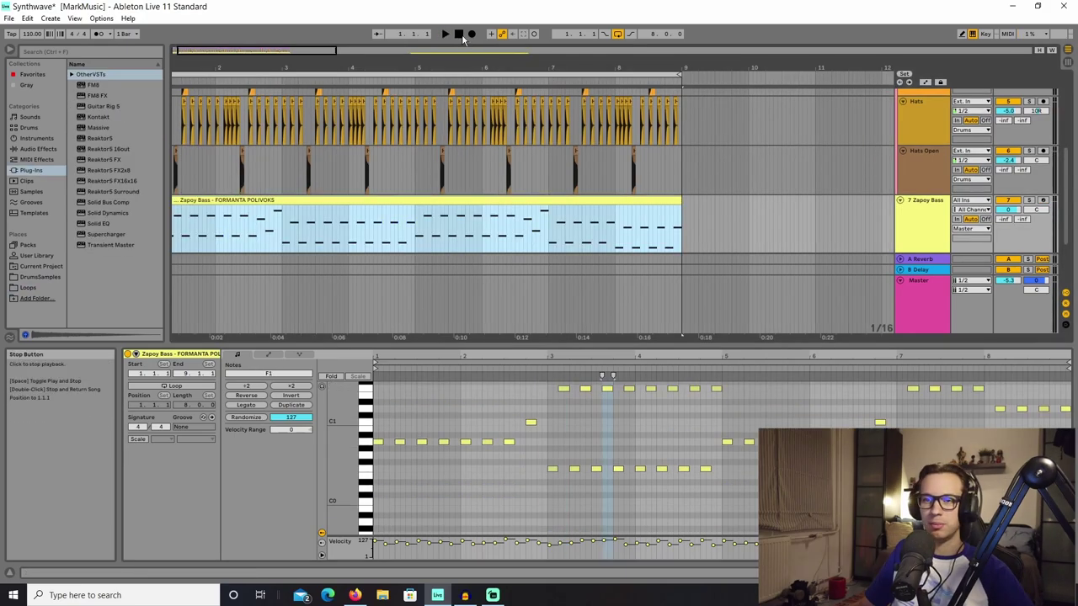
Step: Solo the Zapoy Bass track and play the arrangement to check the cleaned-up bass line
click(1028, 200)
key(space)
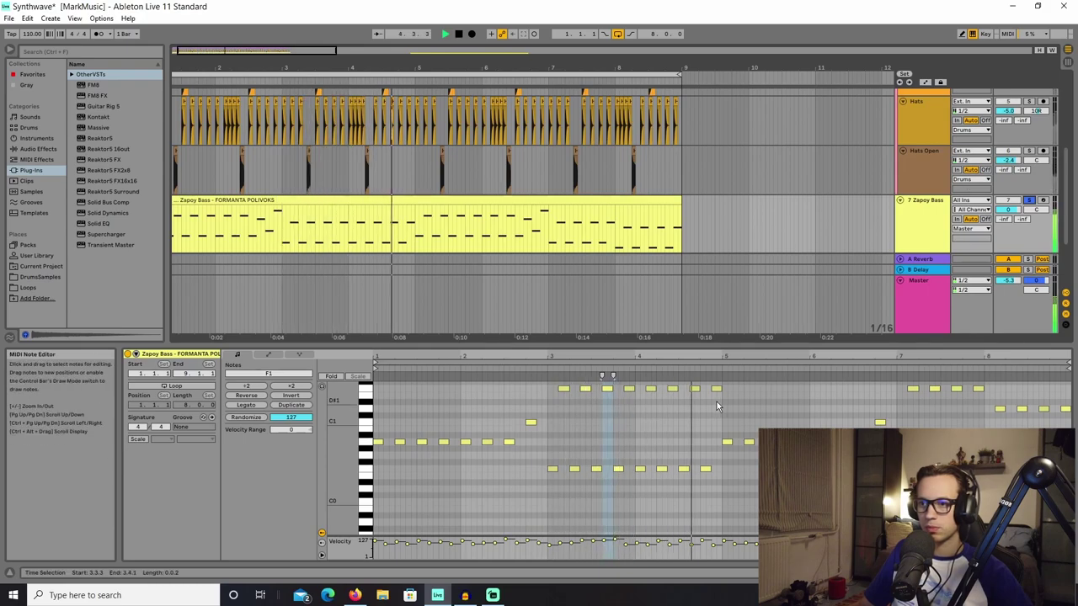
scroll(716, 401, up, 1)
scroll(717, 402, up, 1)
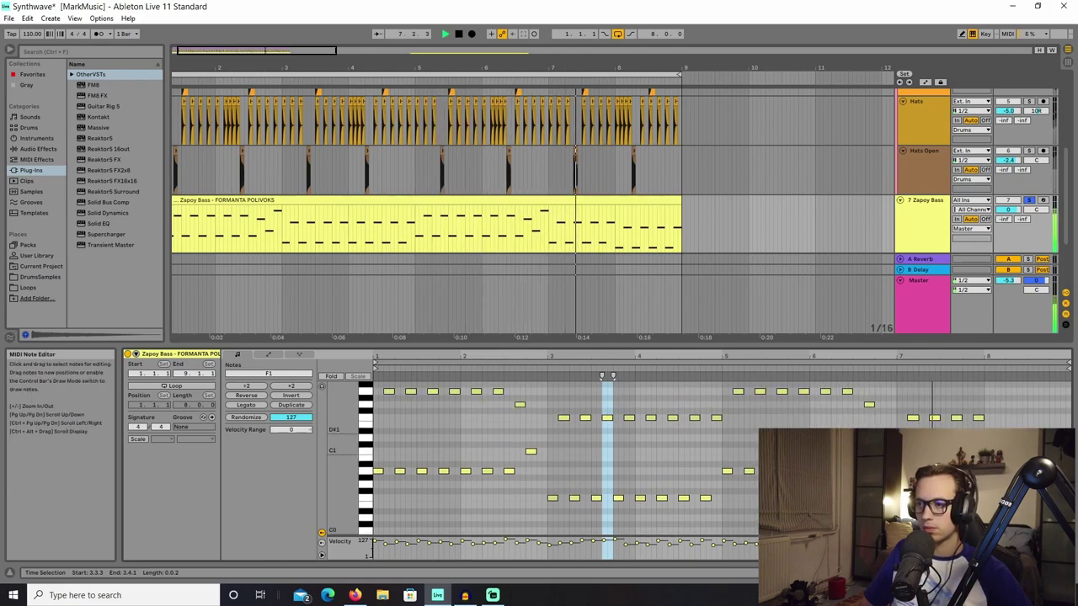
scroll(716, 401, down, 3)
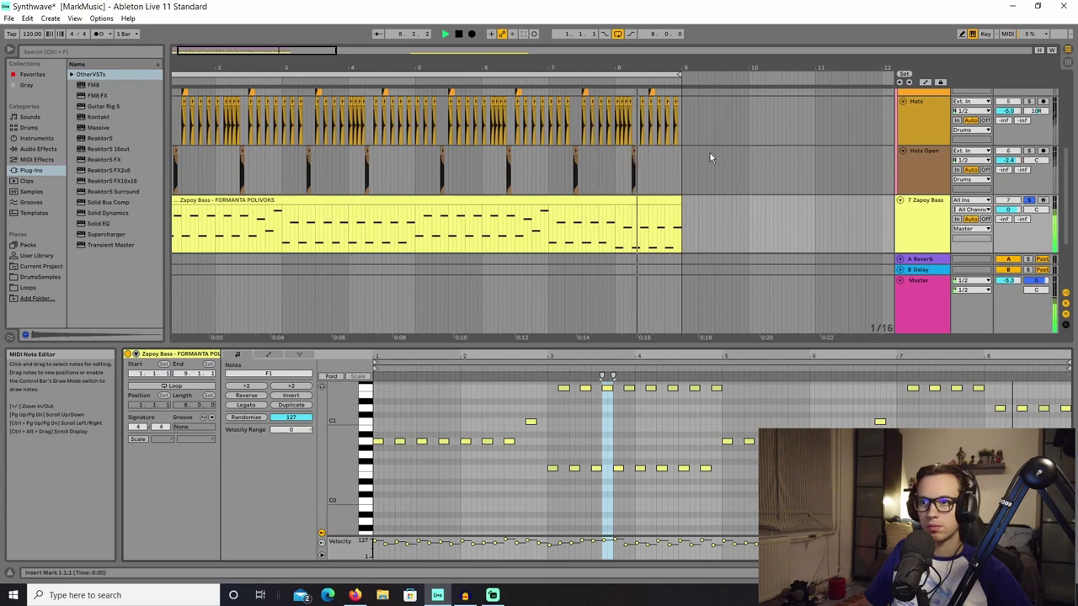
key(space)
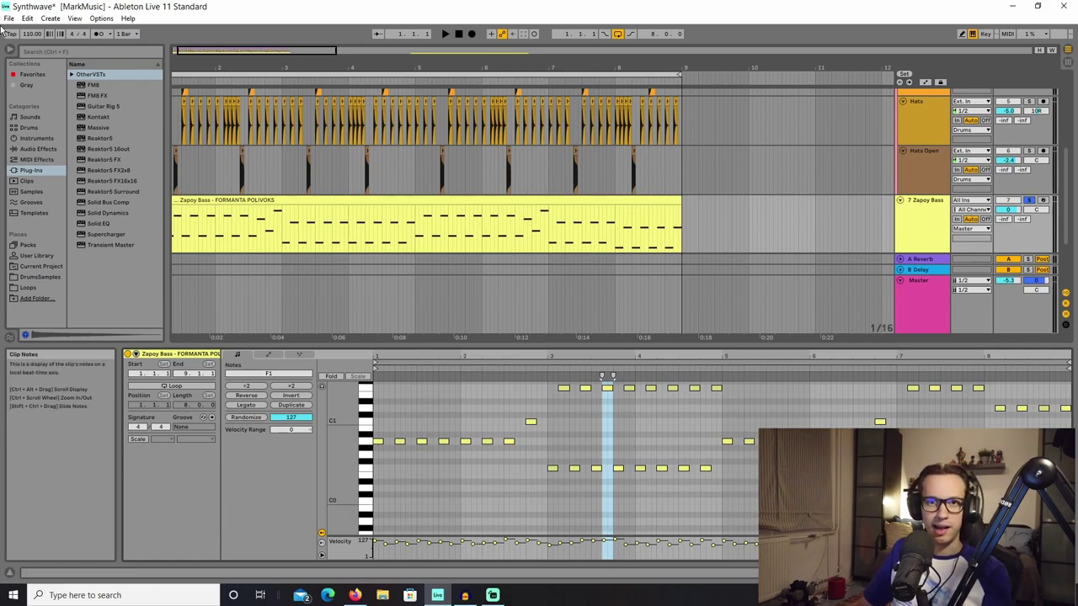
Step: Load the TAL-U-No-LX-V2-64 plug-in from the OtherVSTs folder onto a new MIDI track
click(73, 75)
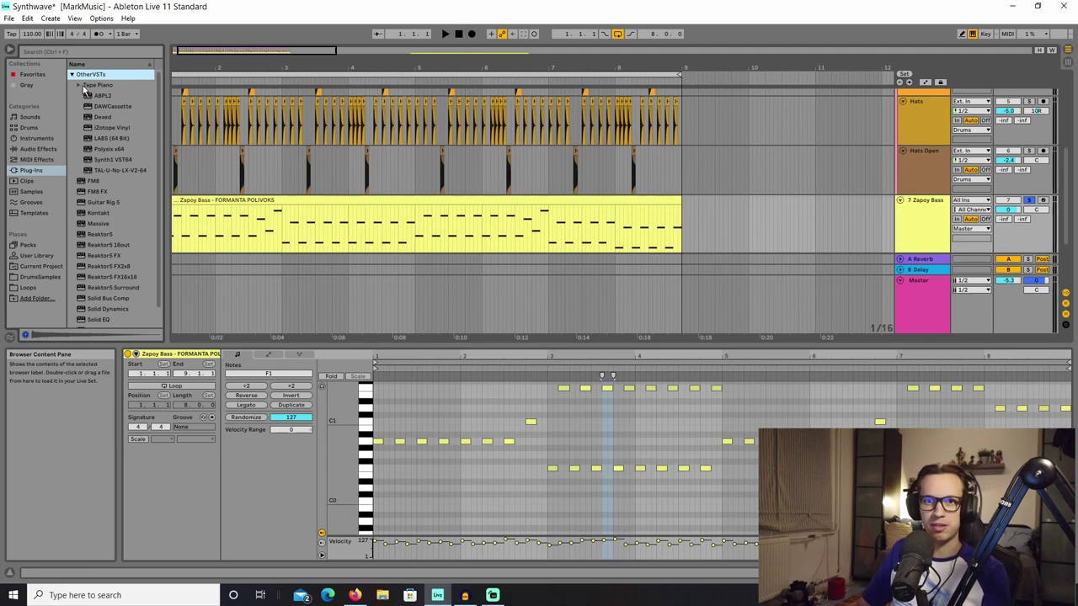
click(79, 85)
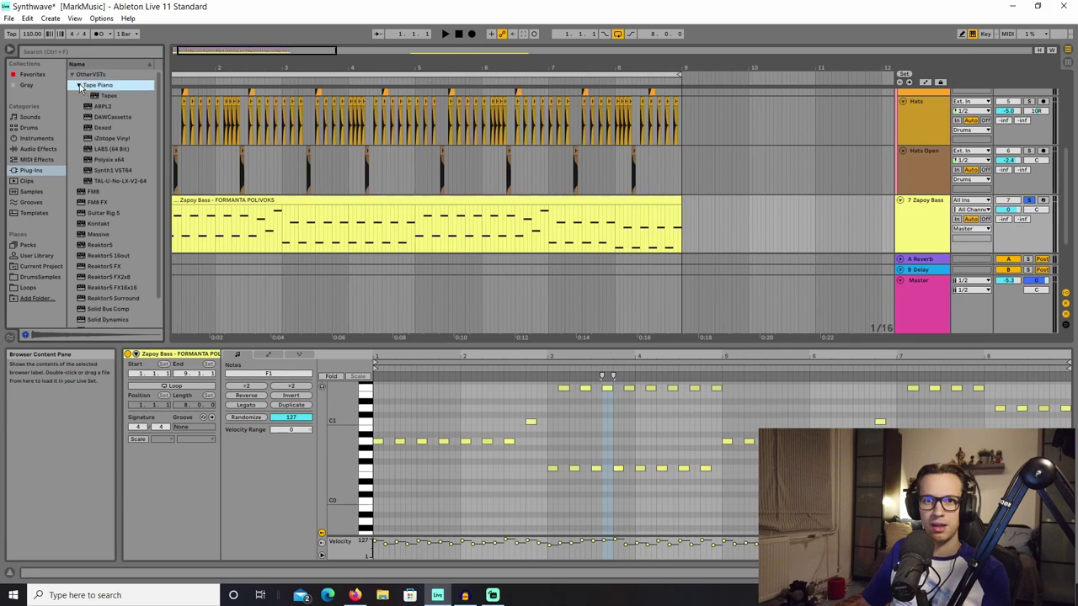
click(80, 85)
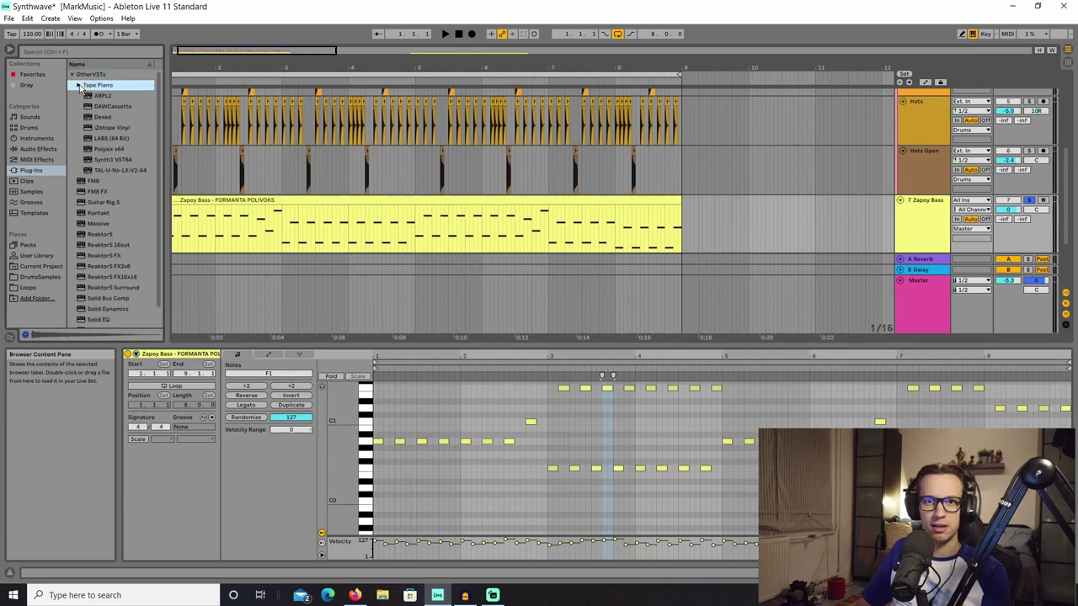
scroll(95, 142, down, 1)
scroll(98, 151, up, 1)
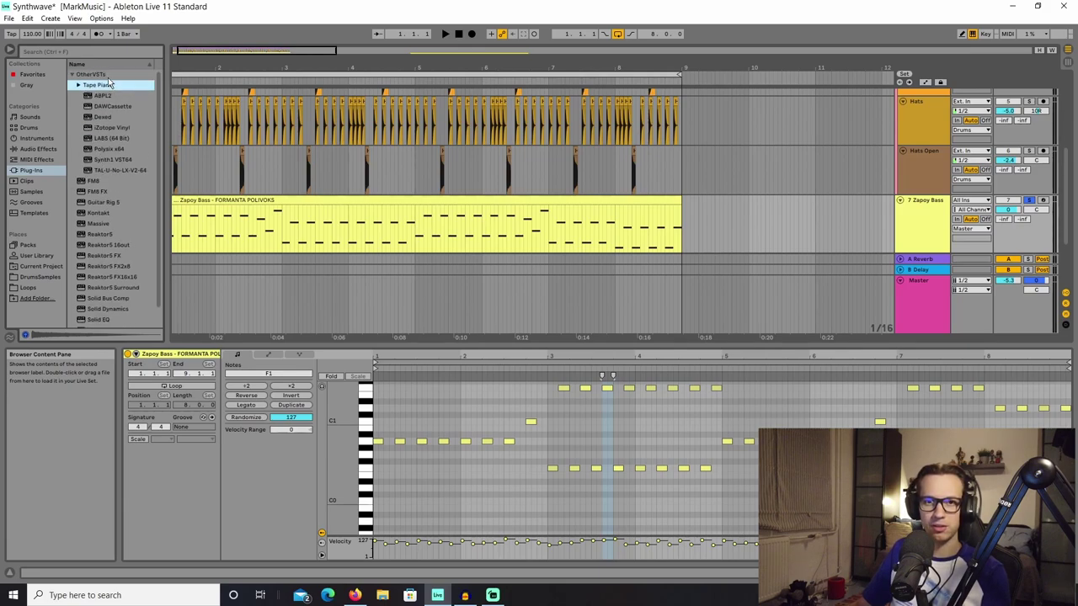
scroll(96, 160, down, 1)
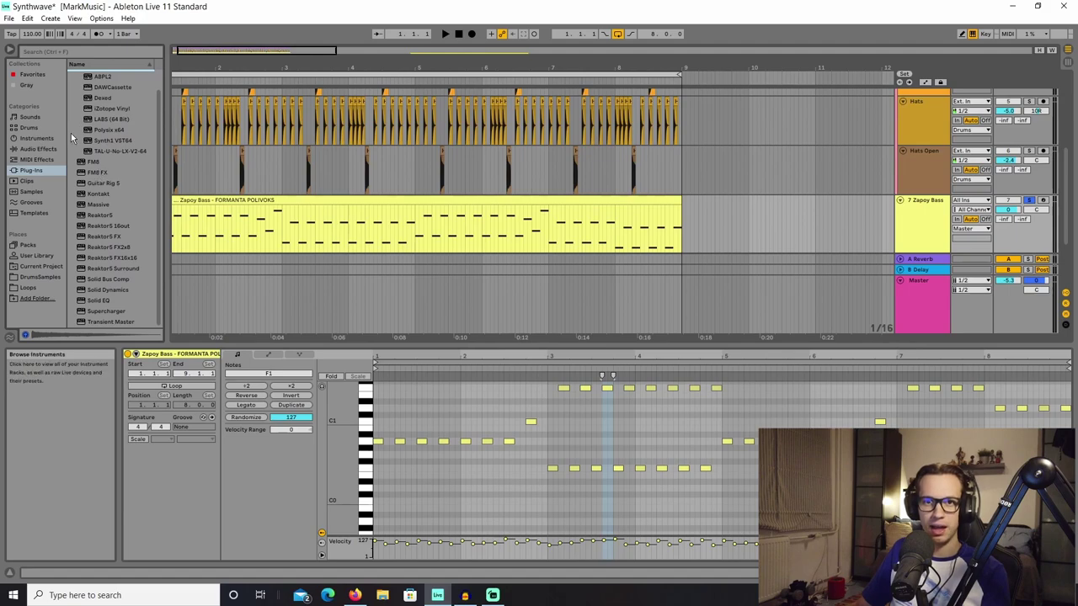
scroll(110, 175, up, 1)
double_click(118, 170)
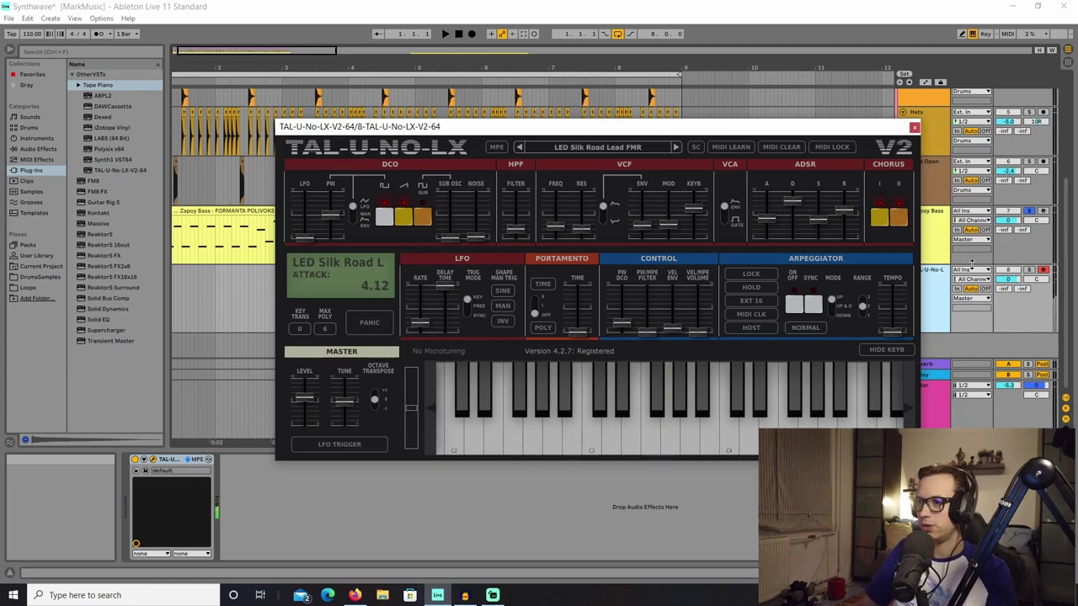
click(1014, 273)
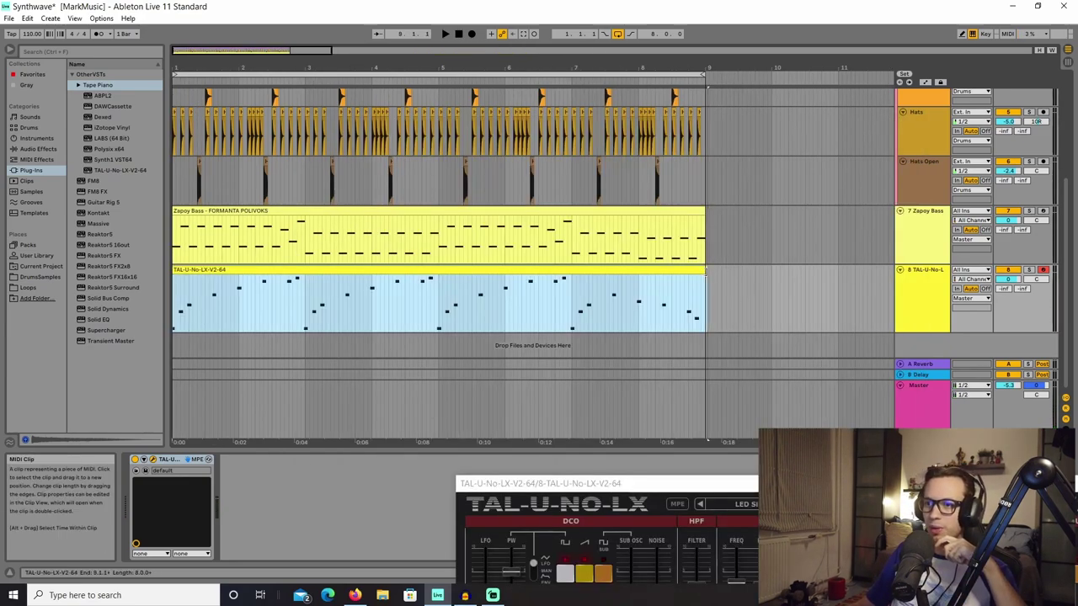
Step: Deselect the recorded TAL-U-No-LX clip and close the synth's plug-in window
click(769, 329)
scroll(442, 233, up, 3)
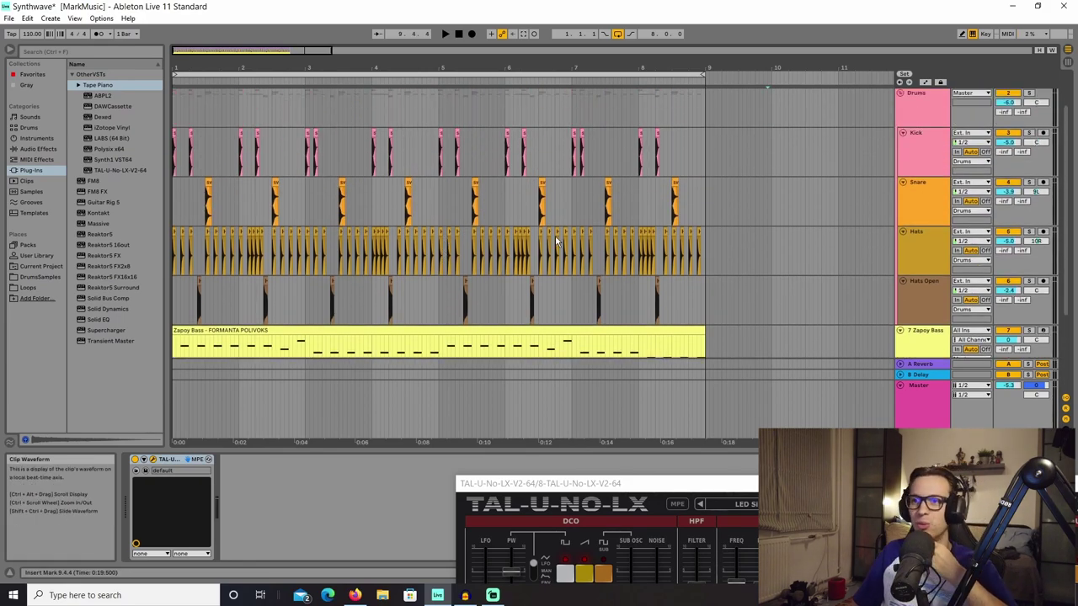
scroll(555, 239, up, 1)
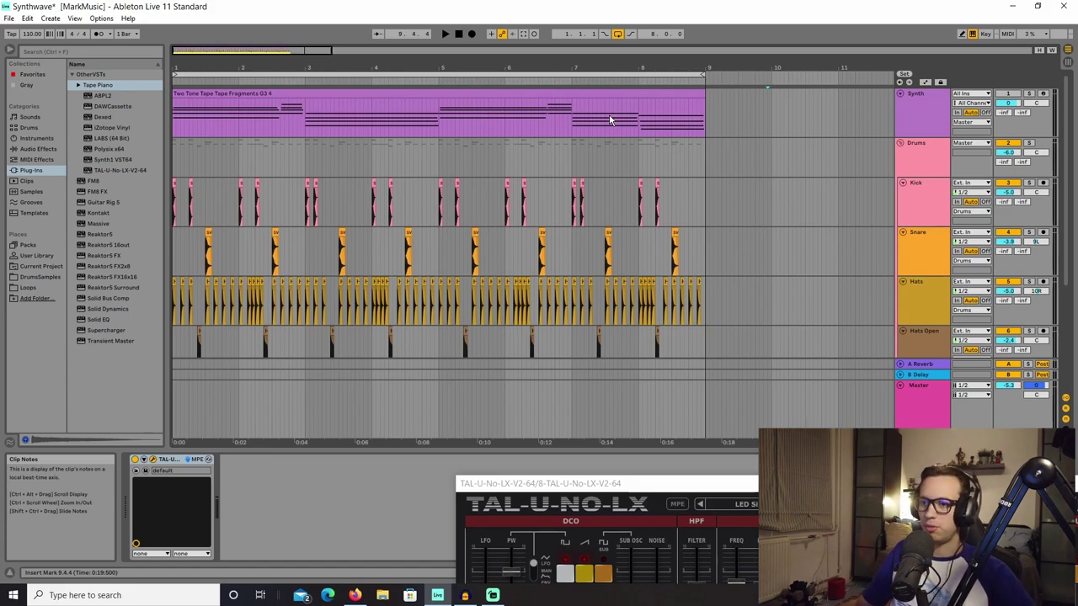
drag(606, 483, 392, 277)
click(873, 279)
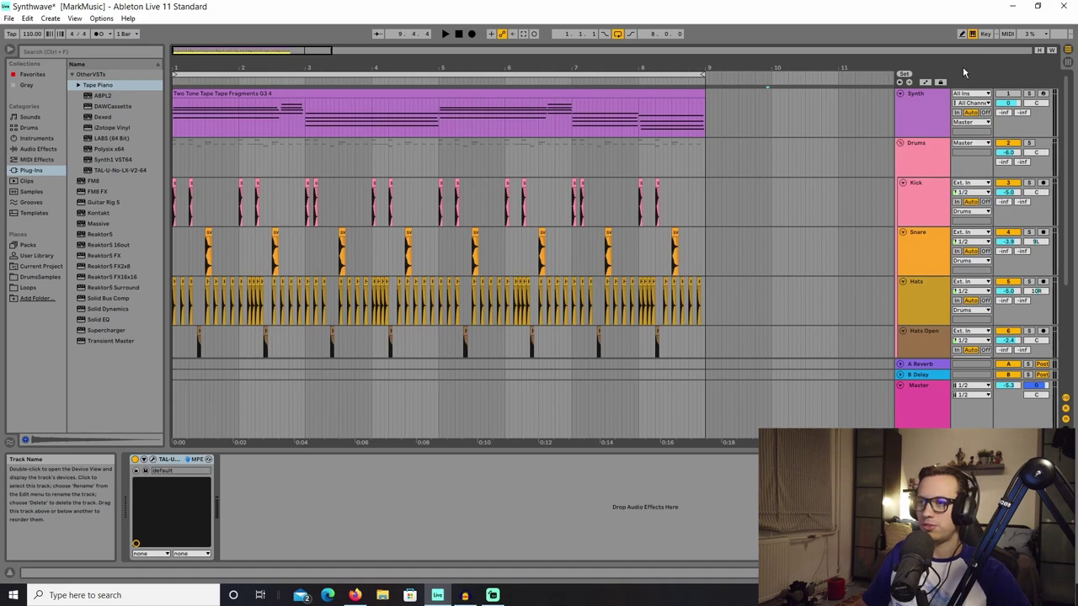
Step: Inspect the device chains of the Zapoy Bass, TAL-U-No-LX and Master tracks
scroll(926, 202, down, 5)
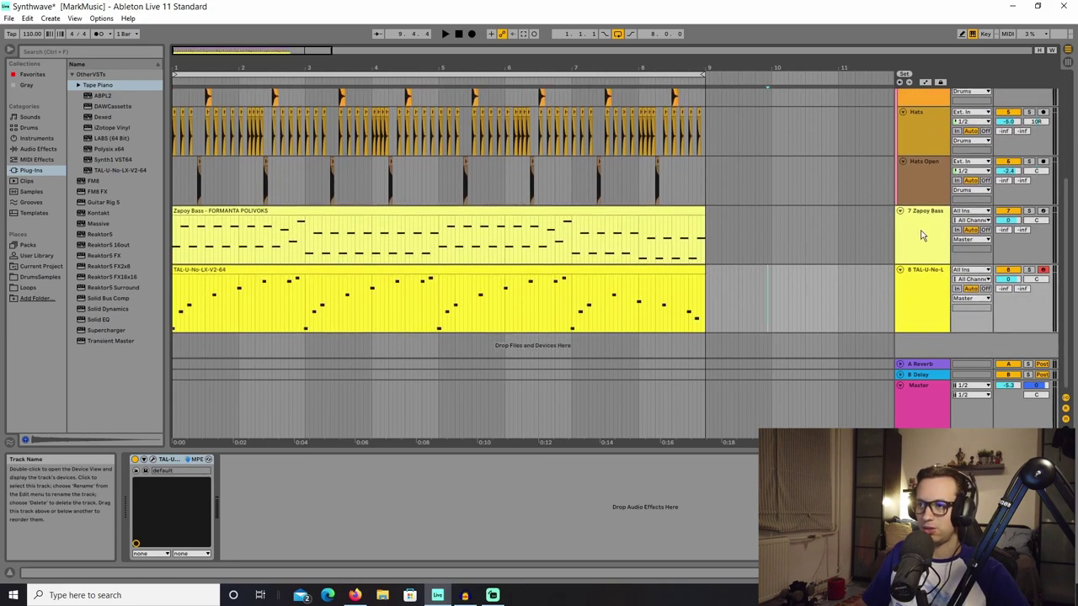
click(919, 231)
click(926, 285)
click(940, 230)
click(929, 279)
click(928, 253)
click(935, 300)
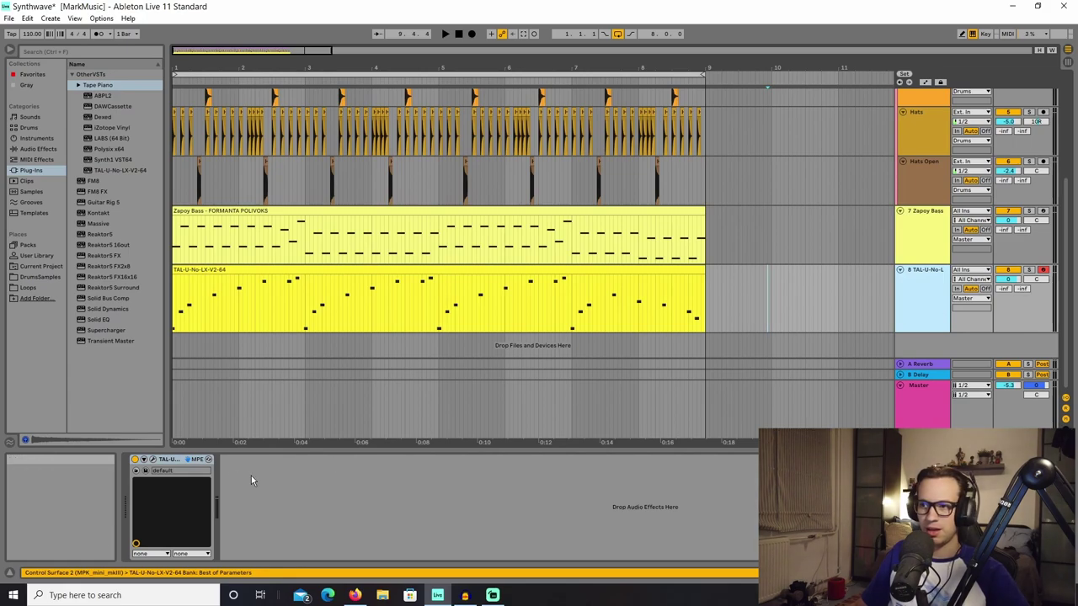
click(934, 407)
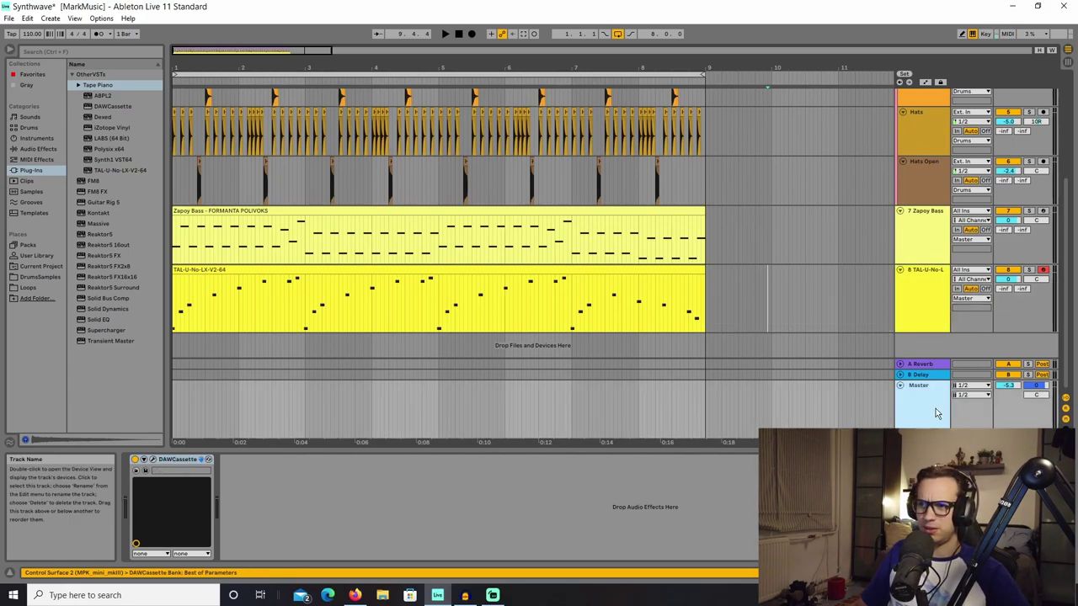
click(932, 321)
scroll(540, 240, up, 4)
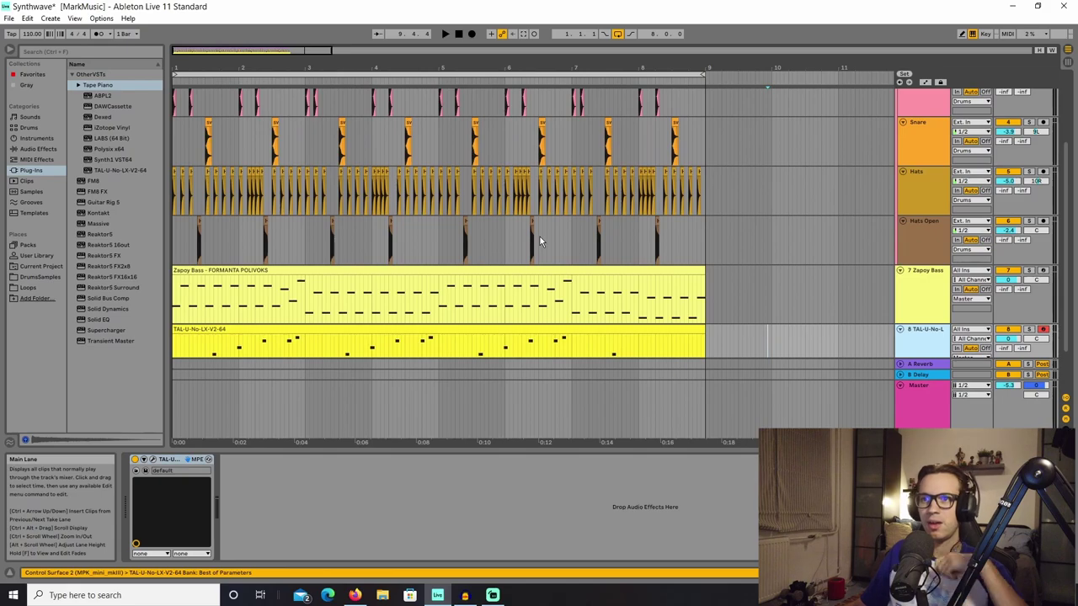
scroll(539, 236, up, 6)
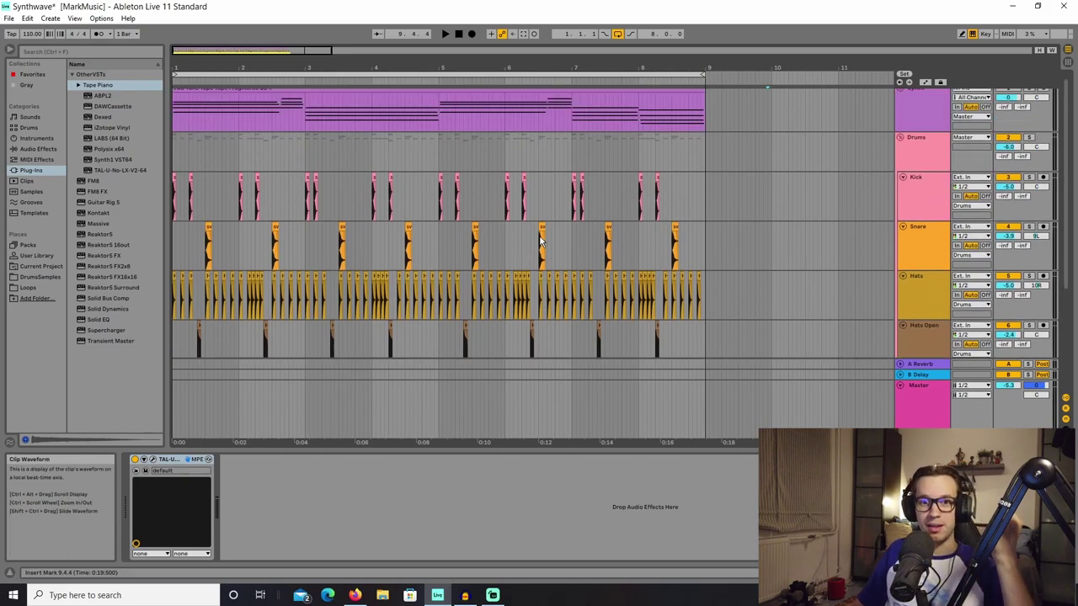
scroll(712, 193, down, 2)
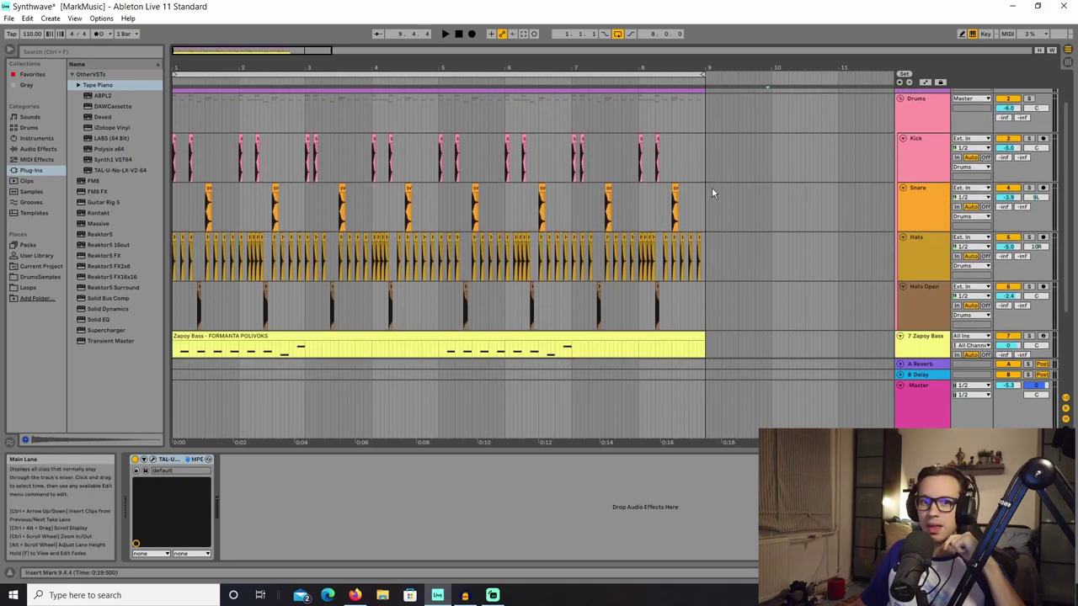